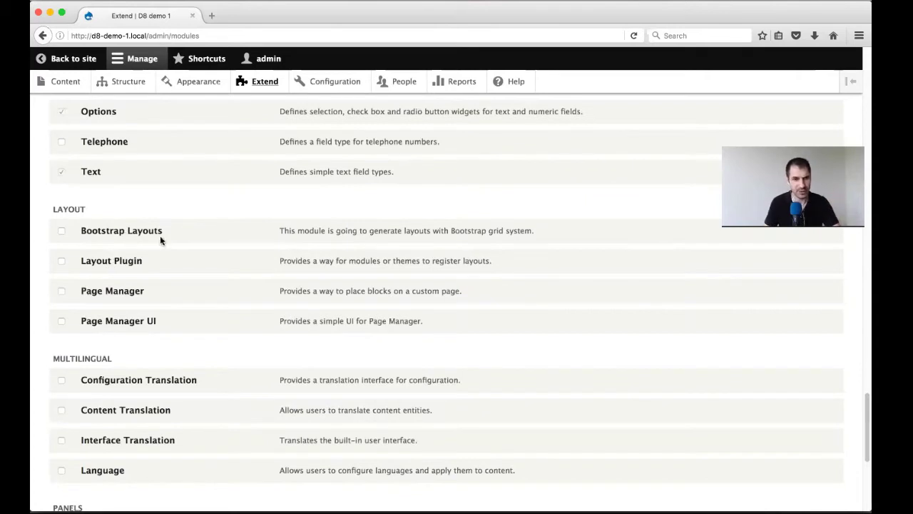
# - Install the Page Manager UI and Panels modules, accepting the additional modules they require
pyautogui.scroll(-5, 160, 240)
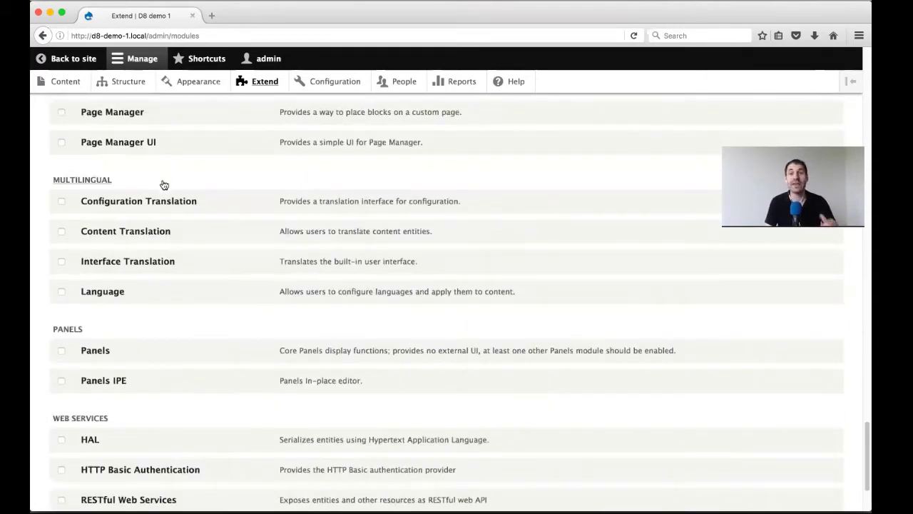
pyautogui.click(121, 143)
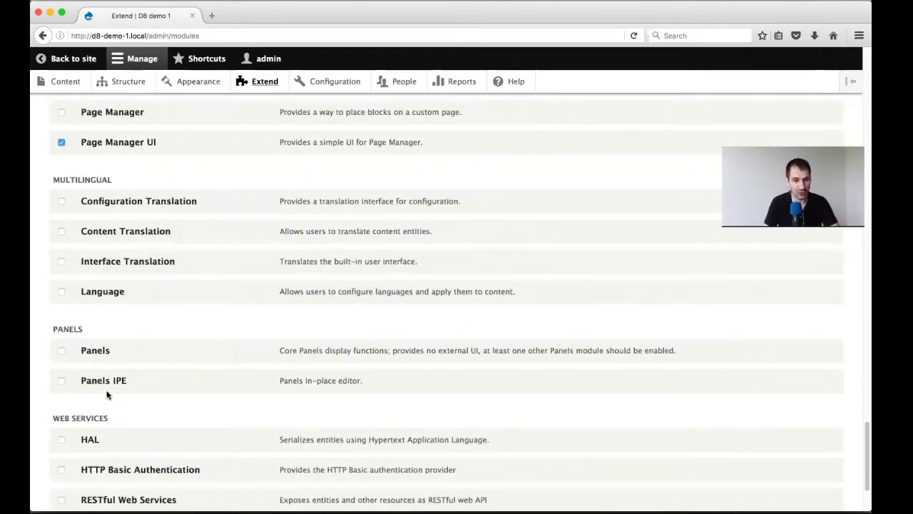
pyautogui.click(101, 350)
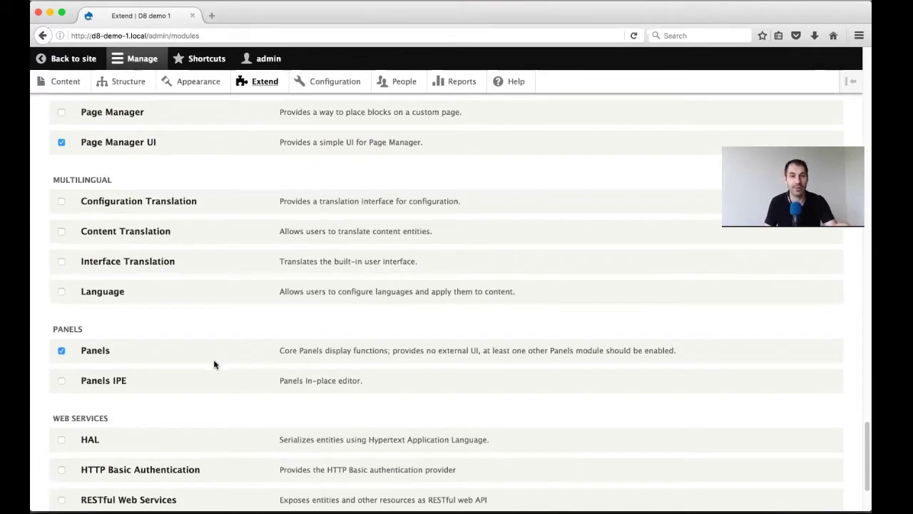
pyautogui.scroll(-4, 209, 359)
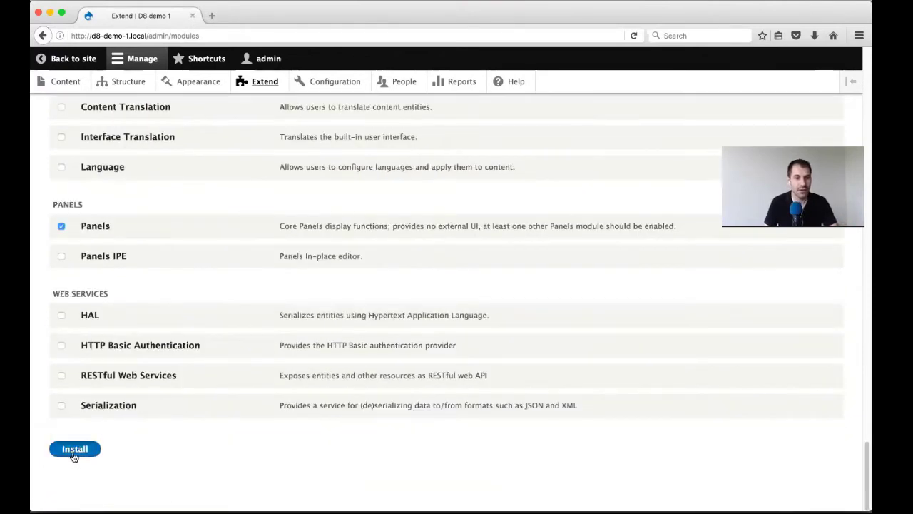
pyautogui.click(73, 455)
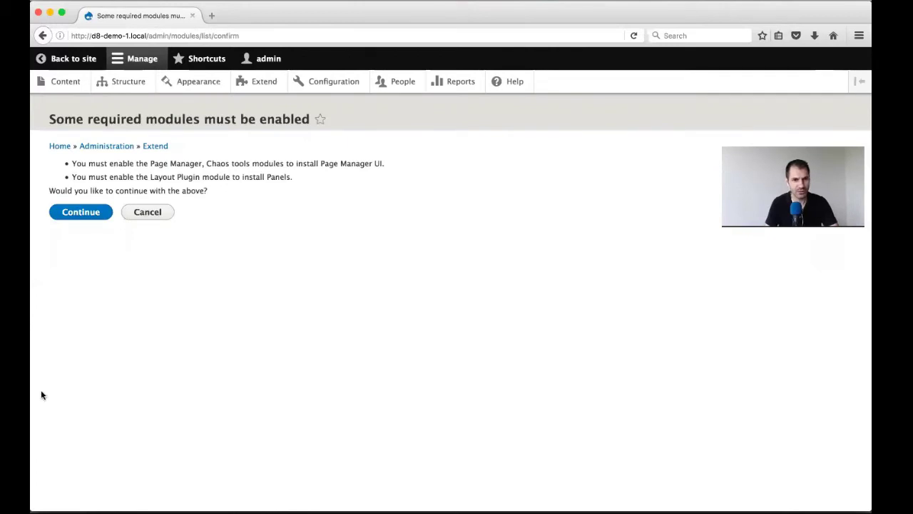
pyautogui.click(74, 216)
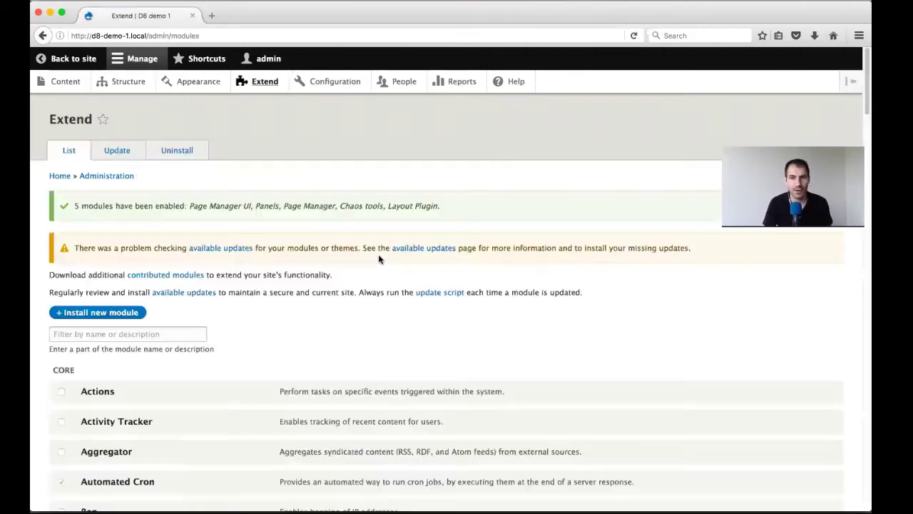
# - Start a new page in the site structure's Pages section with the administrative title "Homepage"
pyautogui.scroll(-3, 332, 303)
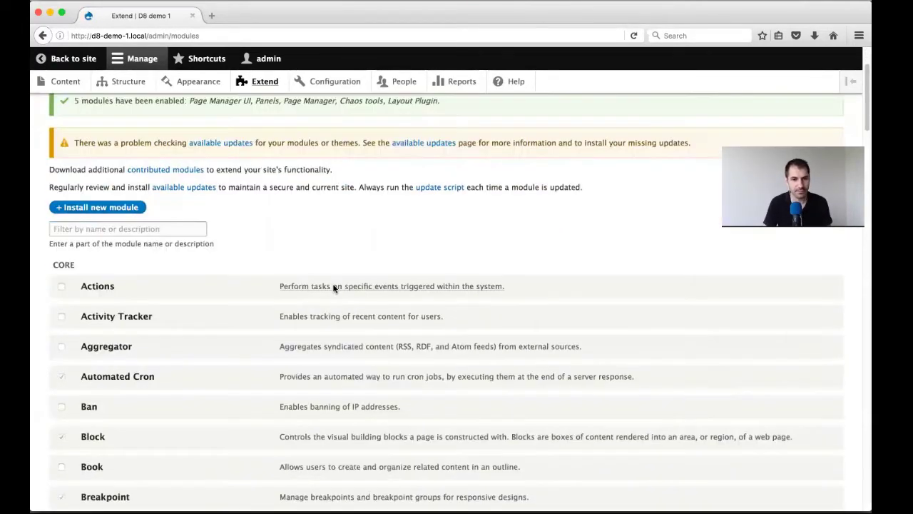
pyautogui.scroll(3, 334, 288)
pyautogui.click(120, 81)
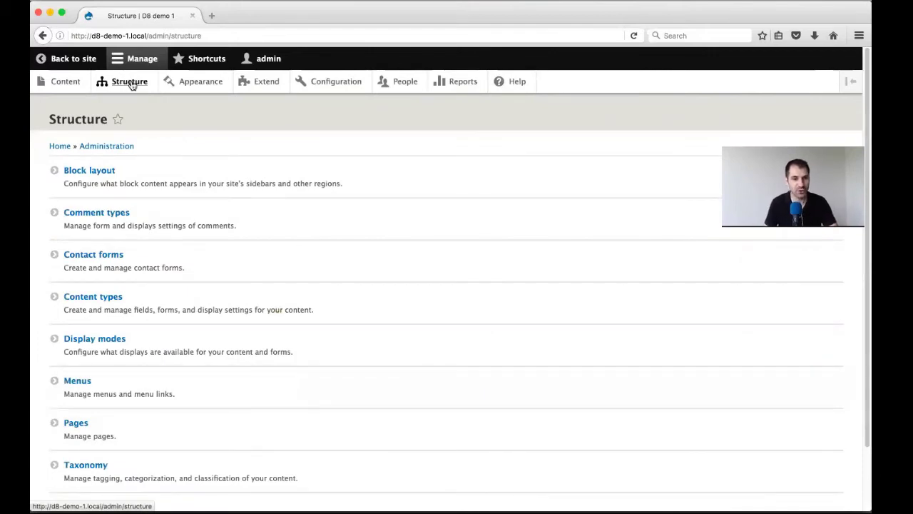
pyautogui.scroll(-1, 139, 81)
pyautogui.click(91, 405)
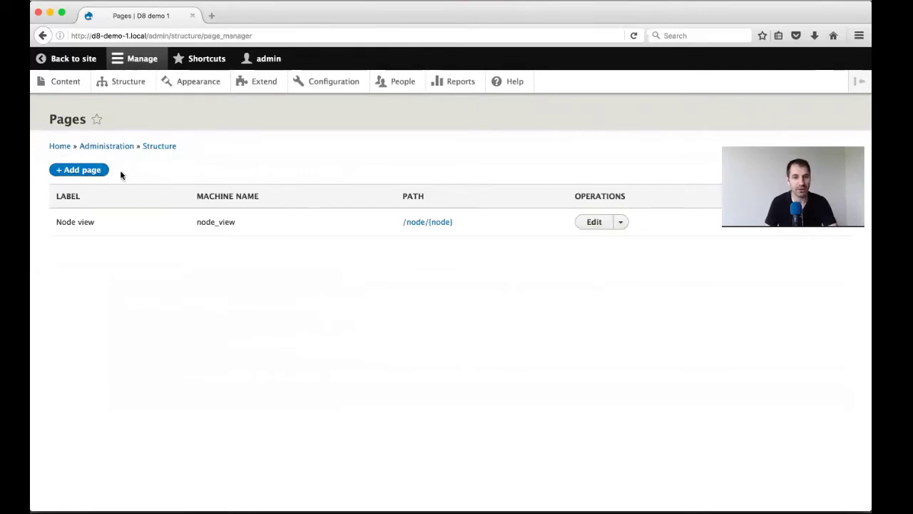
pyautogui.click(93, 172)
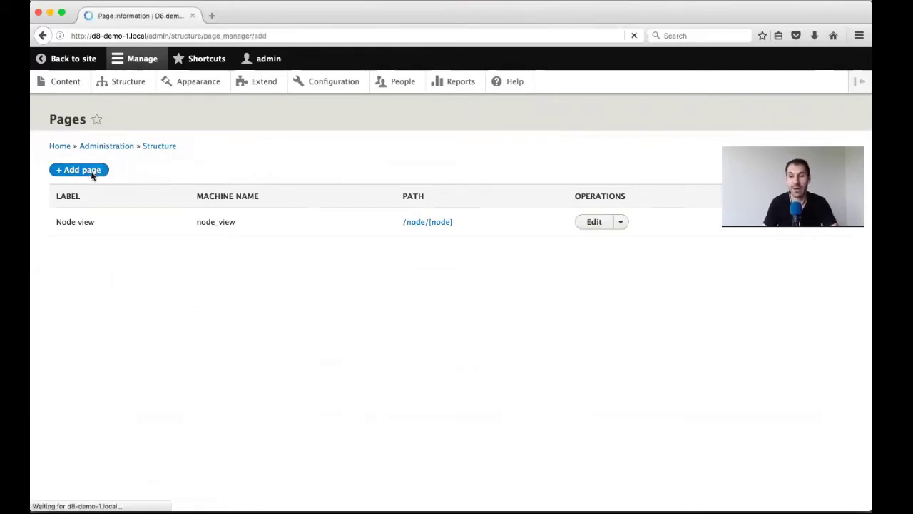
pyautogui.click(91, 218)
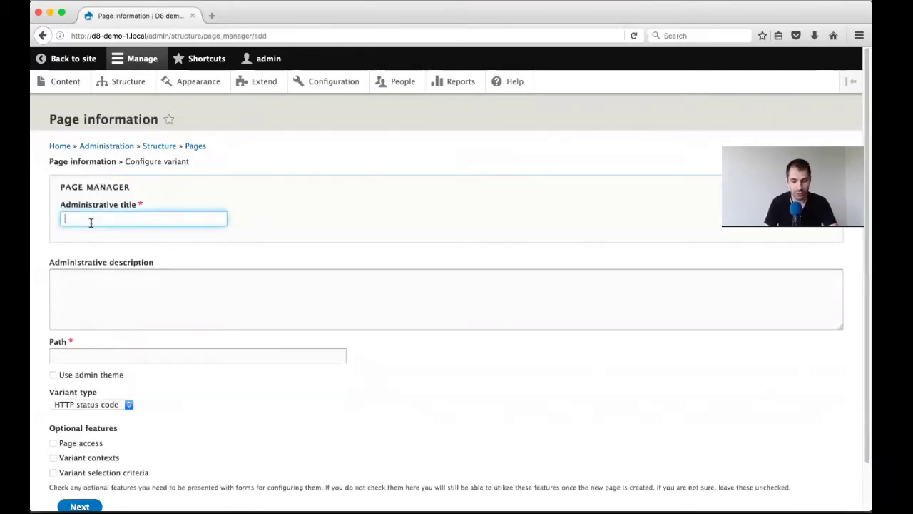
pyautogui.write('Homepage')
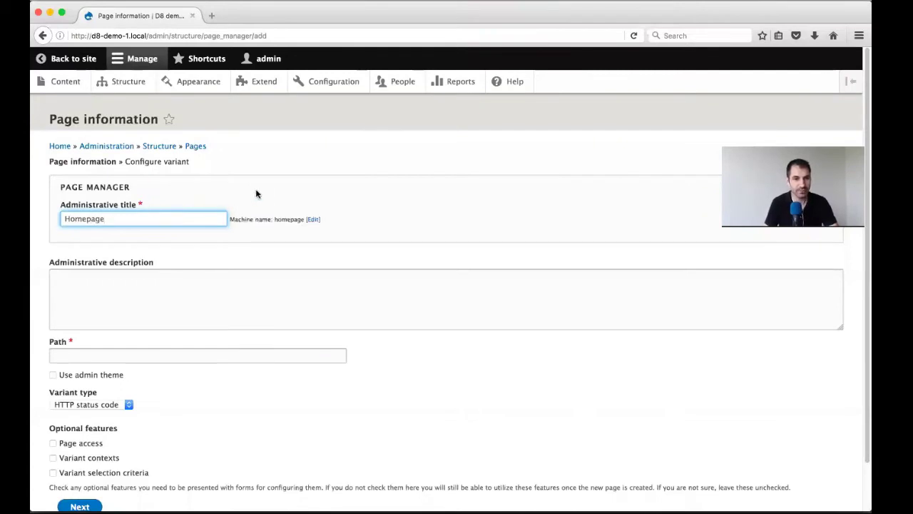
pyautogui.click(257, 193)
# - Set the page's path to "homepage" and its variant type to Panels
pyautogui.scroll(-1, 256, 194)
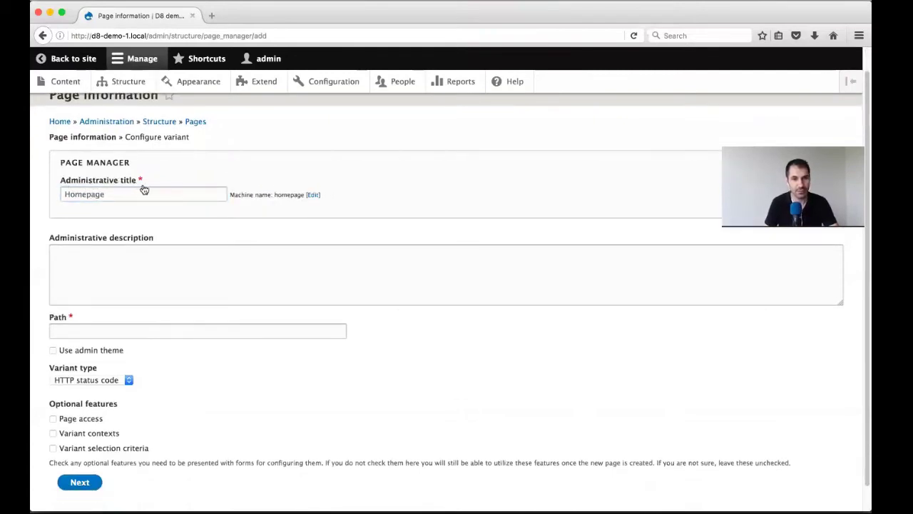
pyautogui.scroll(-1, 127, 238)
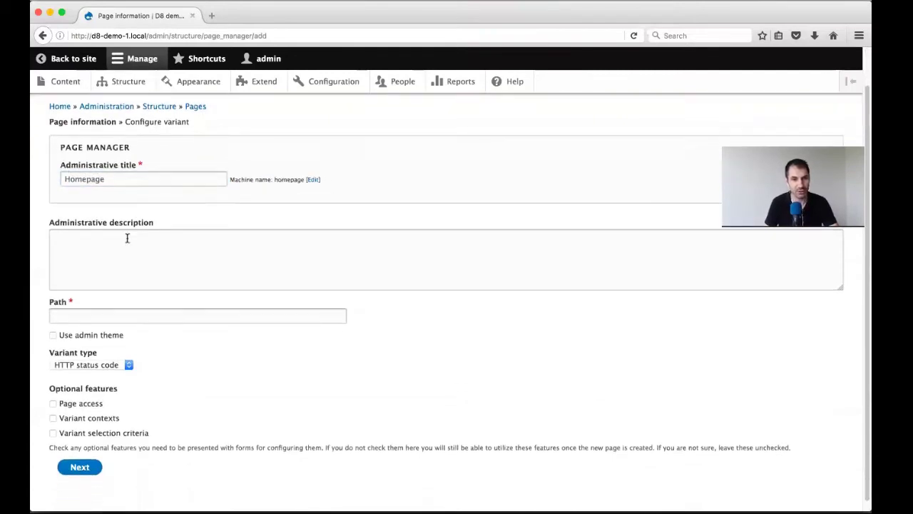
pyautogui.click(104, 316)
pyautogui.write('homepage')
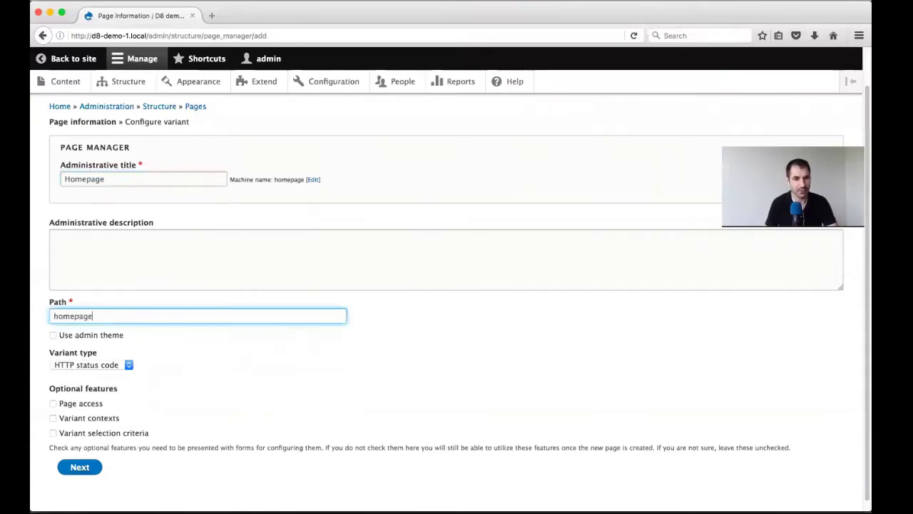
pyautogui.scroll(-1, 129, 332)
pyautogui.click(128, 356)
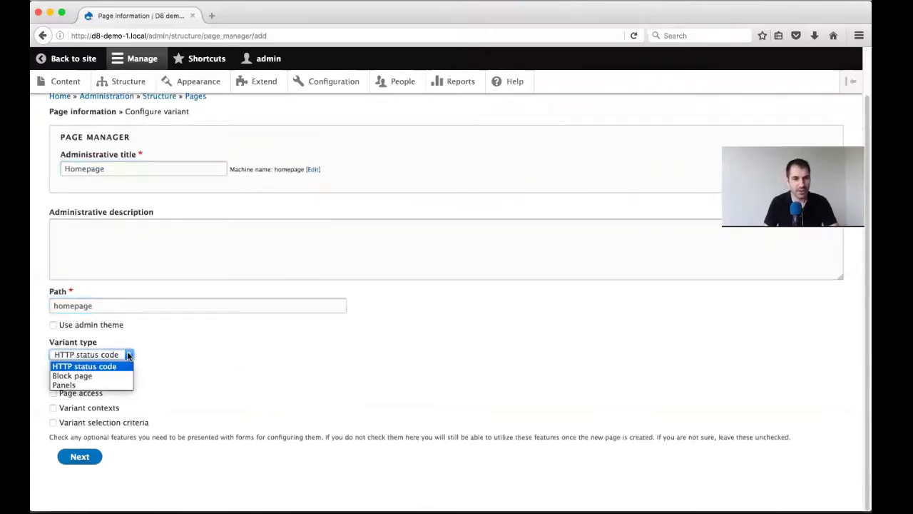
pyautogui.click(77, 386)
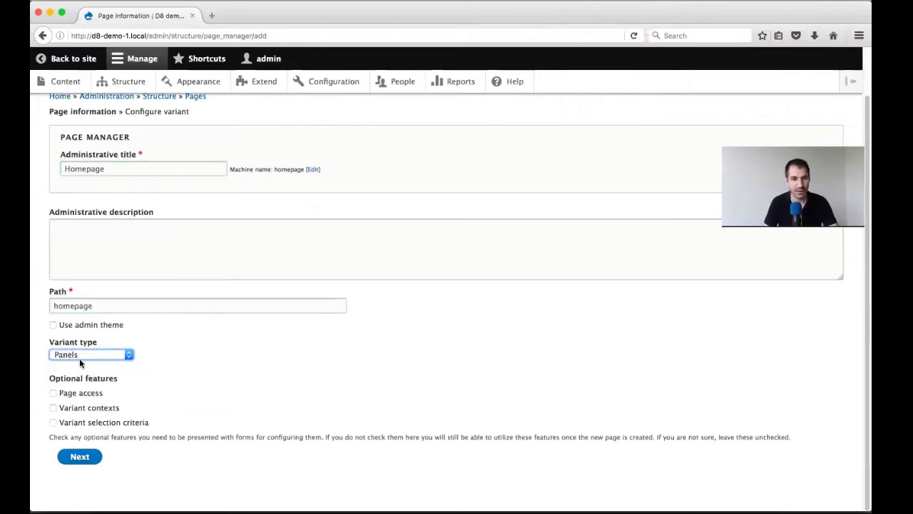
# - Try HTTP status code as the page's variant type, and switch it back to Panels
pyautogui.click(85, 354)
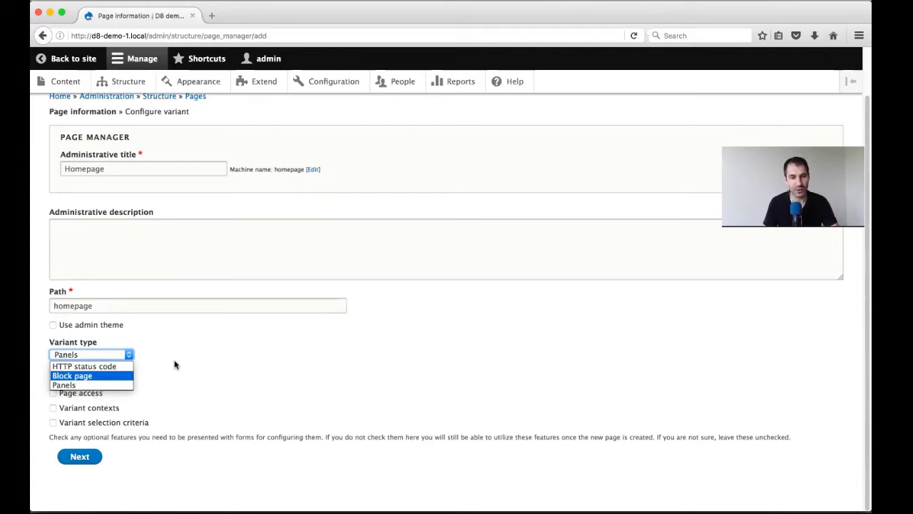
pyautogui.click(72, 386)
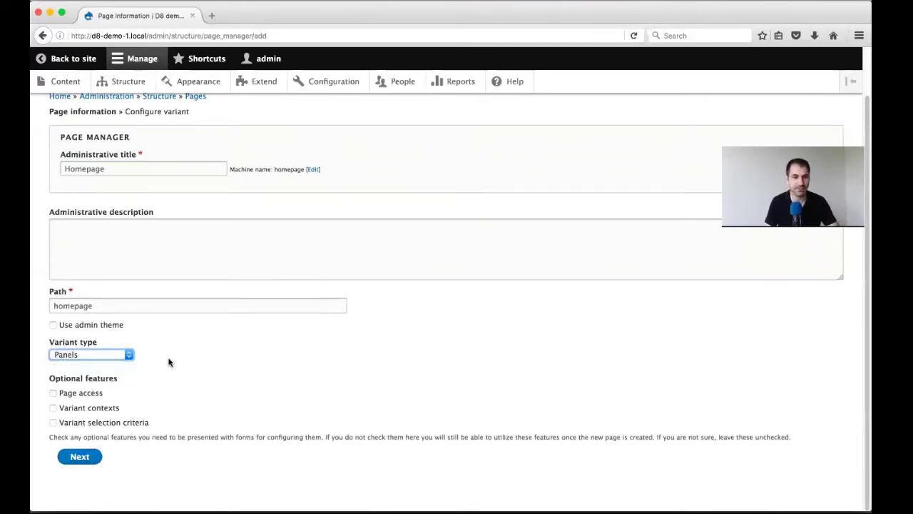
pyautogui.click(85, 357)
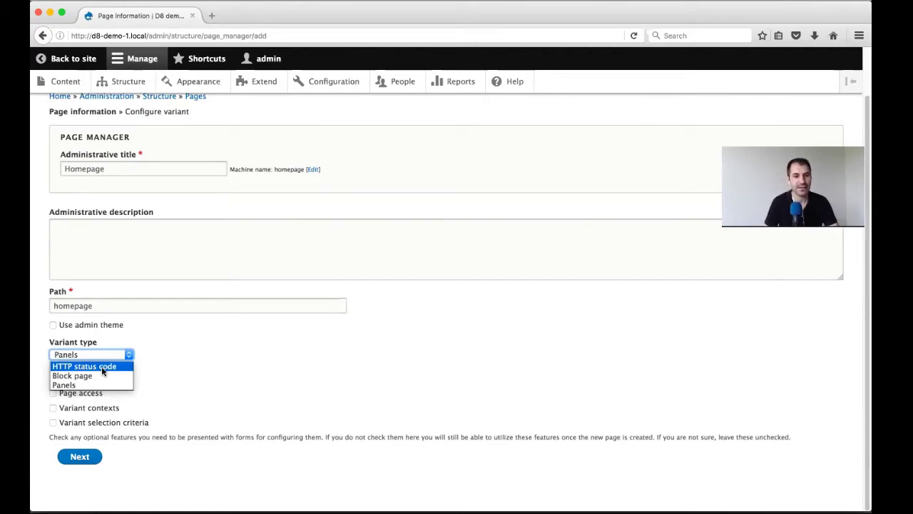
pyautogui.click(122, 305)
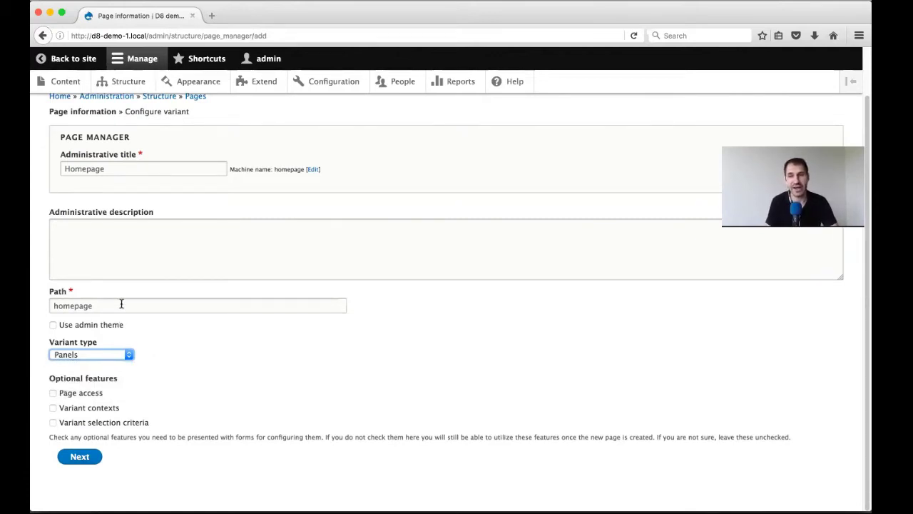
pyautogui.click(86, 356)
pyautogui.click(69, 362)
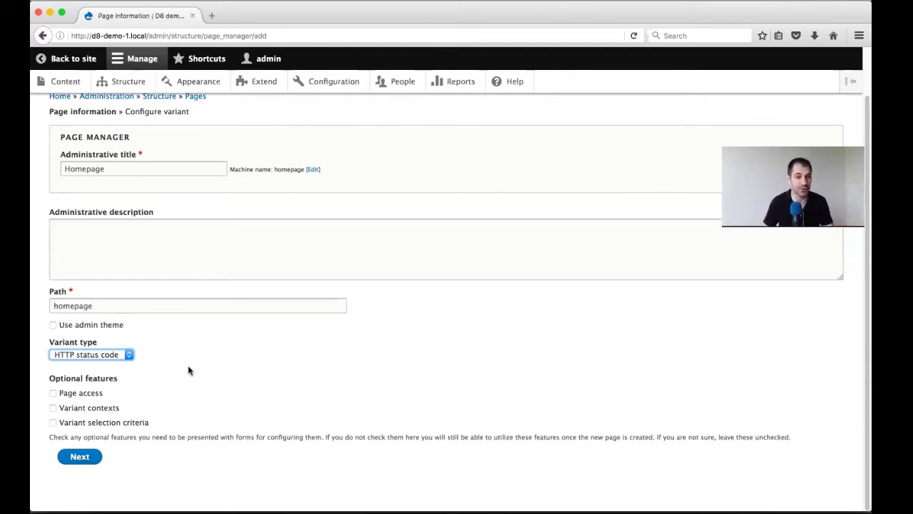
pyautogui.click(130, 355)
pyautogui.click(107, 384)
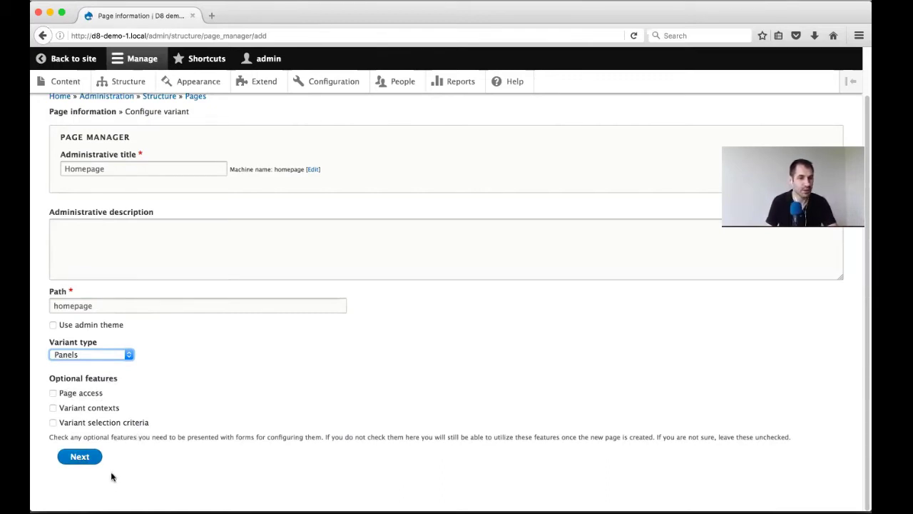
# - Submit the page information and accept the variant configuration with the label "Panels" and the Standard builder
pyautogui.click(80, 460)
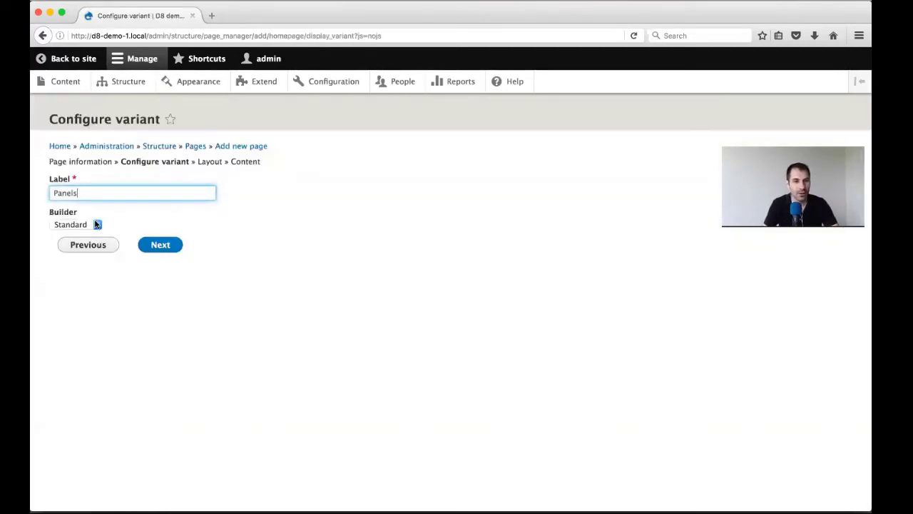
pyautogui.click(97, 224)
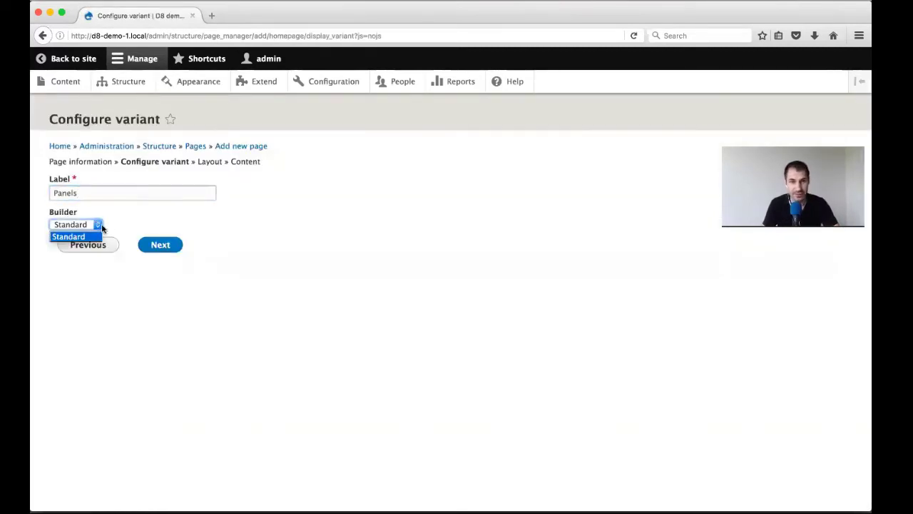
pyautogui.click(62, 195)
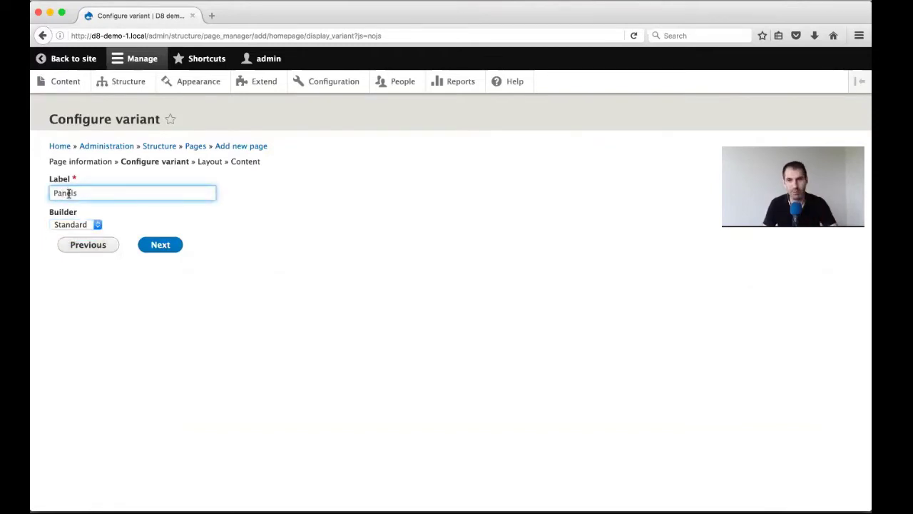
pyautogui.click(76, 224)
pyautogui.click(78, 236)
pyautogui.click(162, 244)
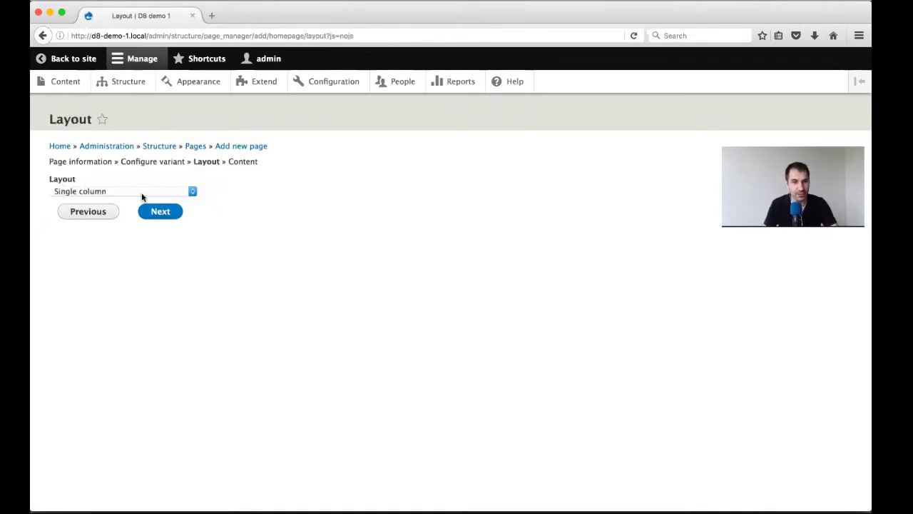
# - Choose the Two column layout for the variant and finish creating the page without adding blocks
pyautogui.click(66, 191)
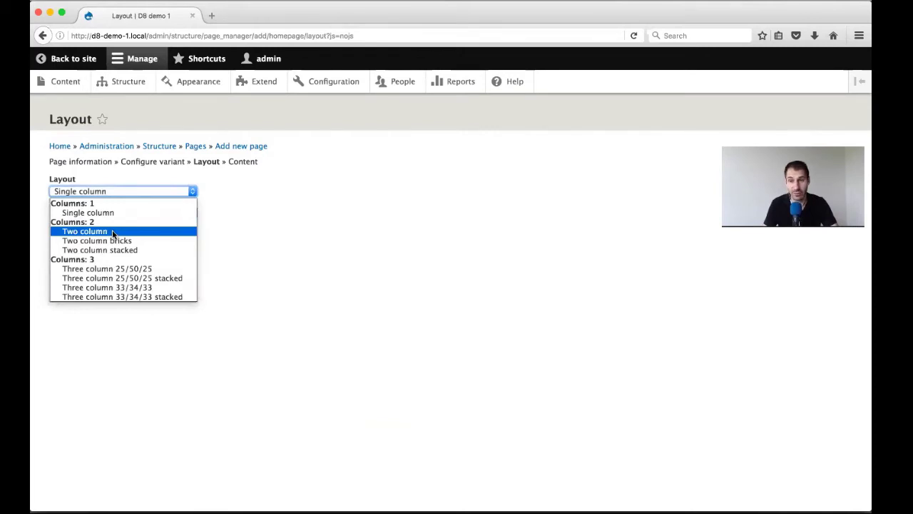
pyautogui.click(87, 233)
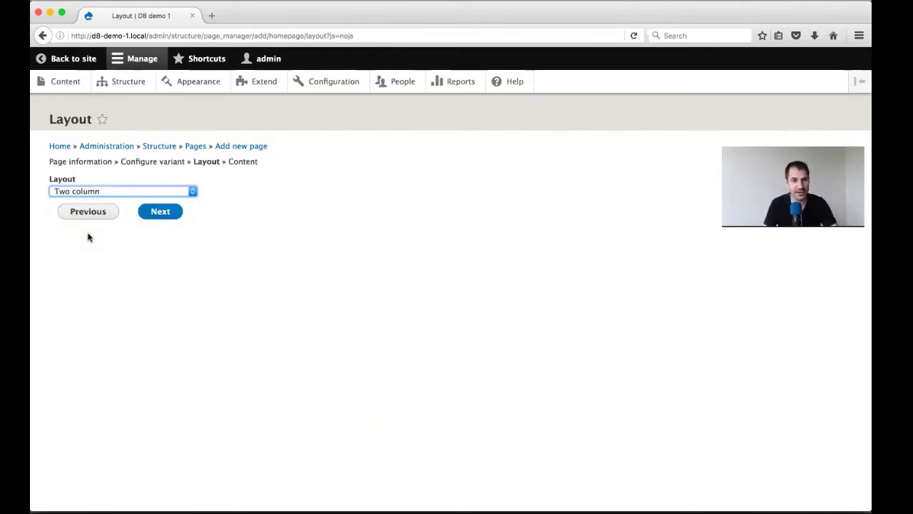
pyautogui.click(160, 212)
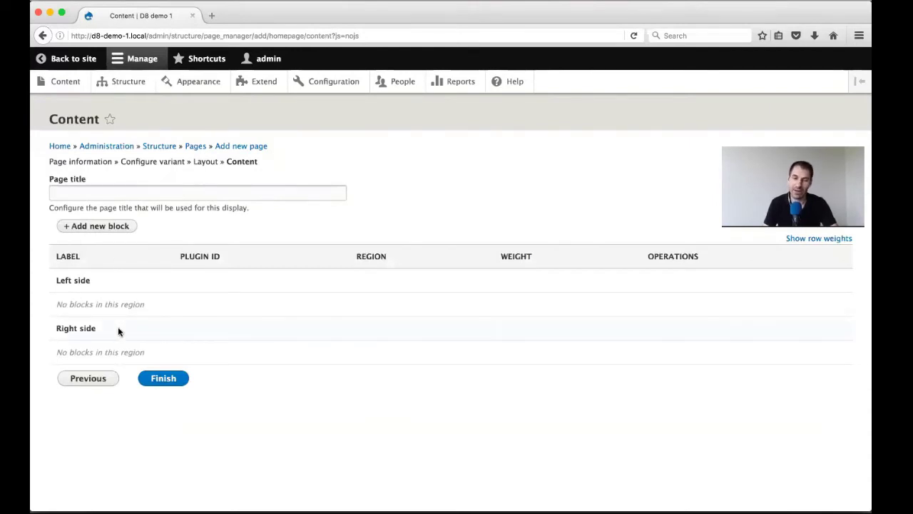
pyautogui.click(159, 381)
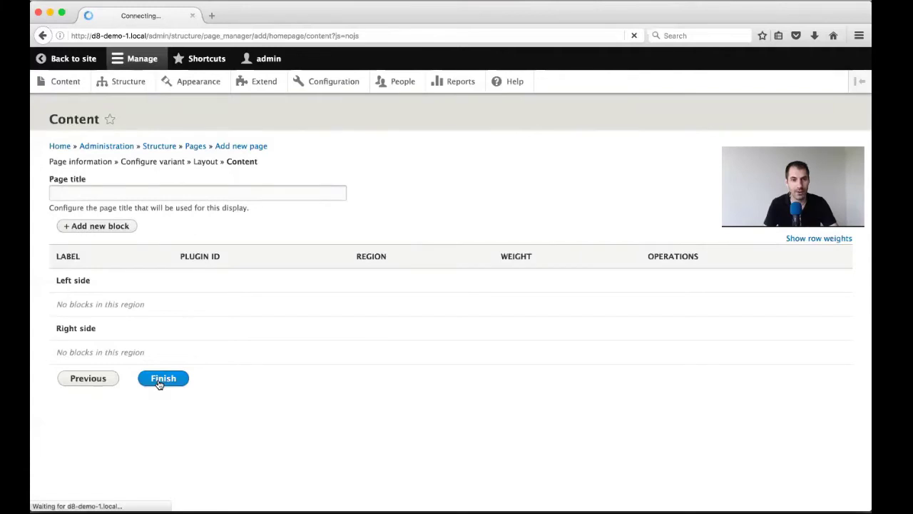
pyautogui.scroll(-2, 373, 379)
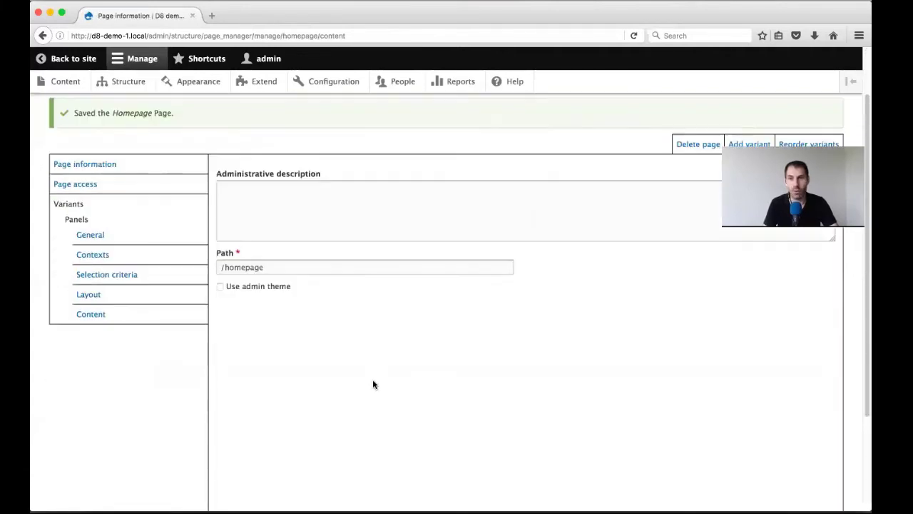
pyautogui.scroll(2, 371, 342)
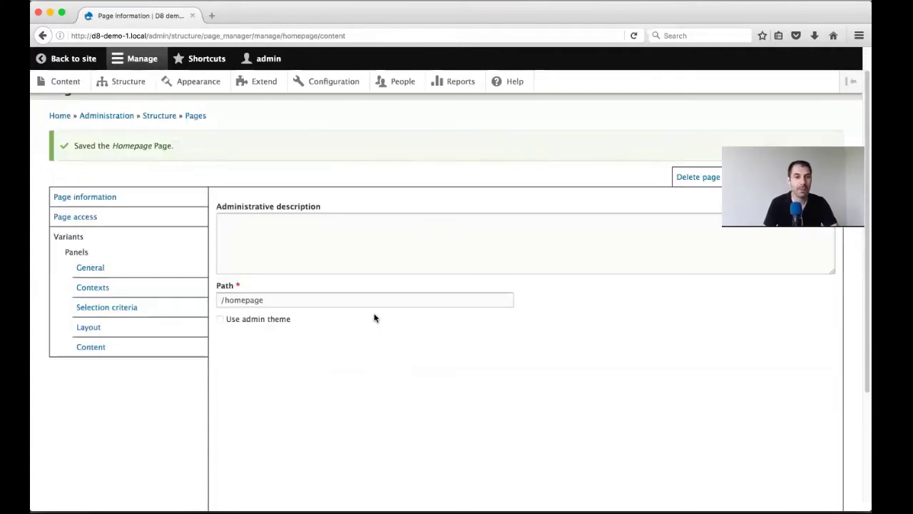
pyautogui.scroll(-1, 379, 313)
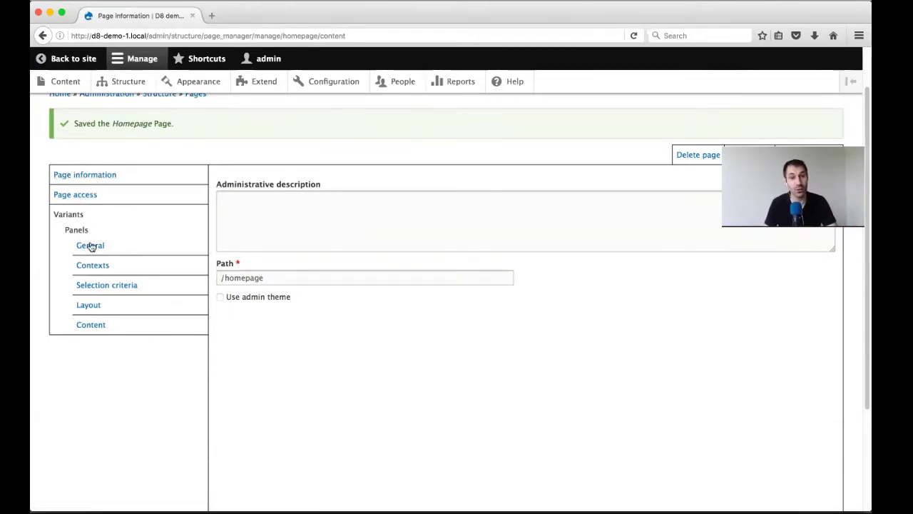
pyautogui.scroll(-1, 399, 328)
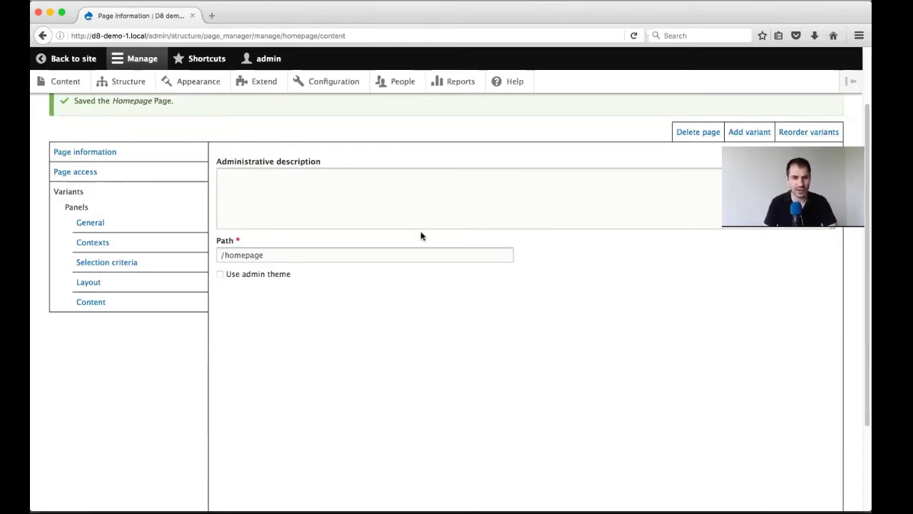
# - Add the Recent comments block to the Left side region of the Panels variant, keeping its default settings
pyautogui.click(103, 303)
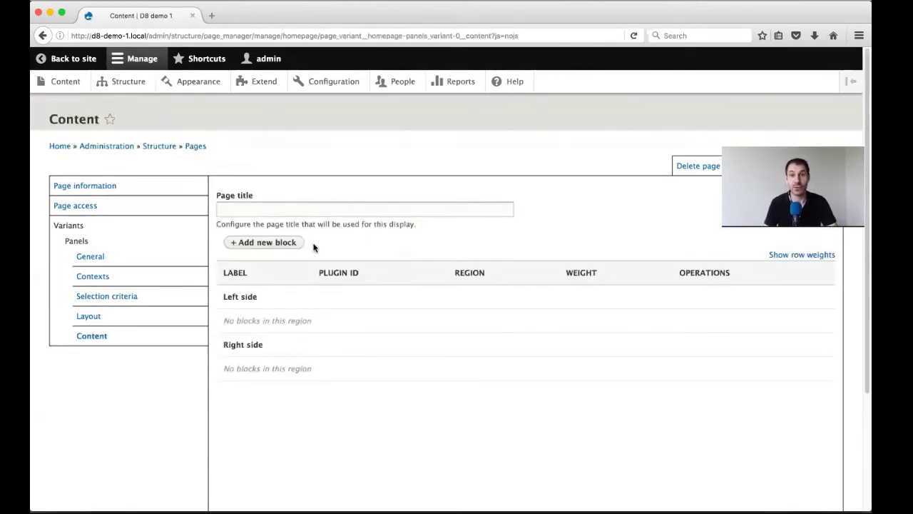
pyautogui.scroll(-1, 314, 245)
pyautogui.click(291, 222)
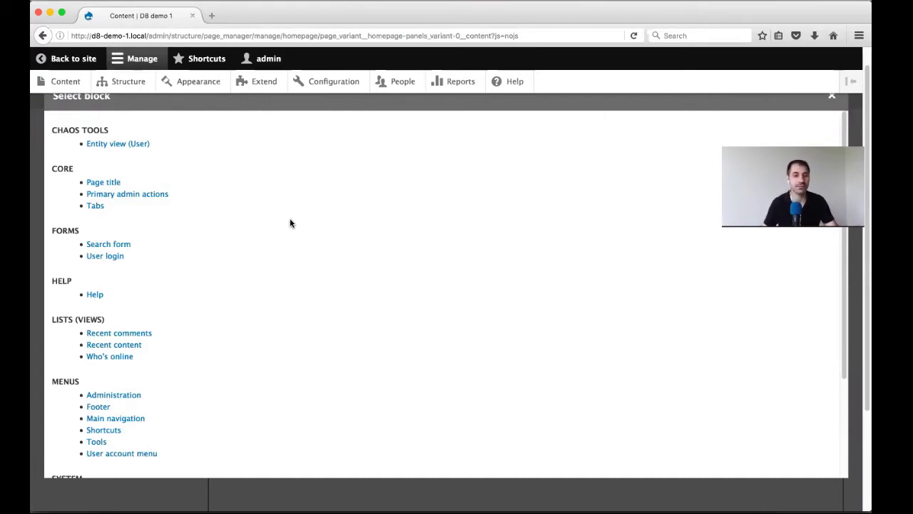
pyautogui.click(149, 333)
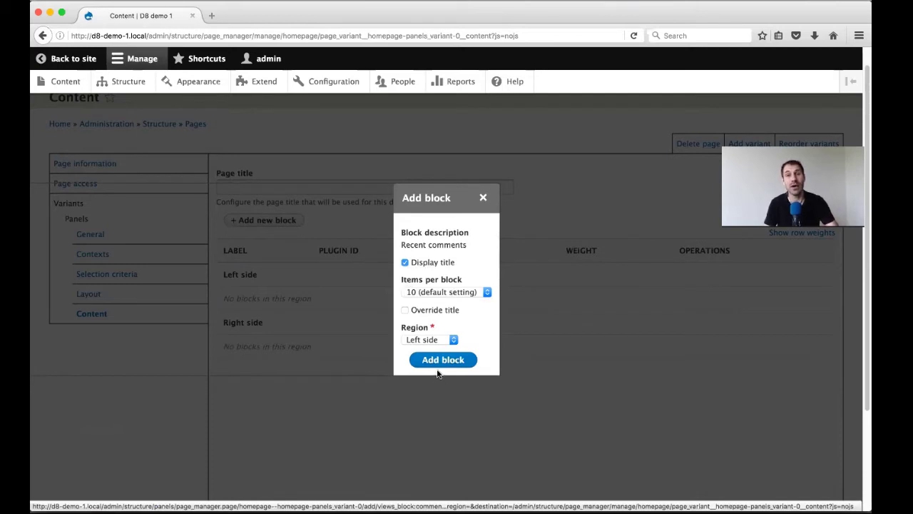
pyautogui.click(433, 343)
pyautogui.click(435, 351)
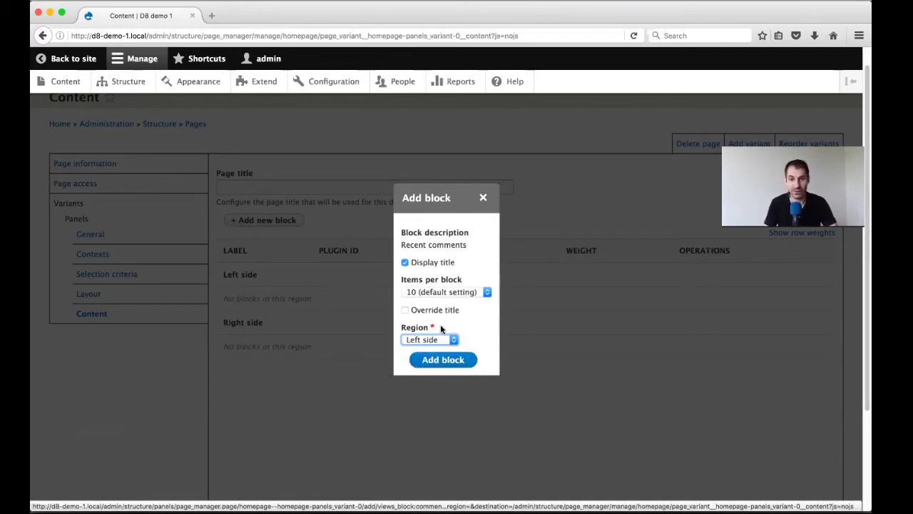
pyautogui.click(443, 363)
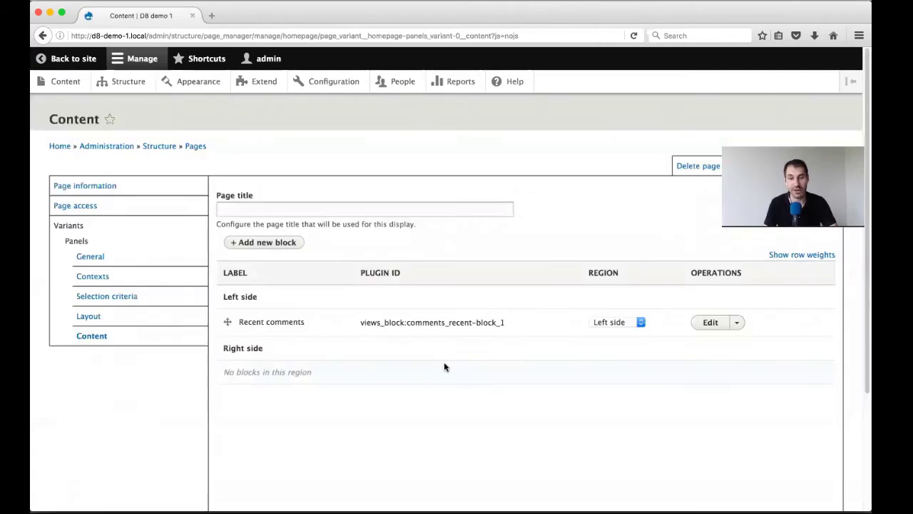
# - Add the Recent content block to the Right side region of the Panels variant
pyautogui.click(270, 243)
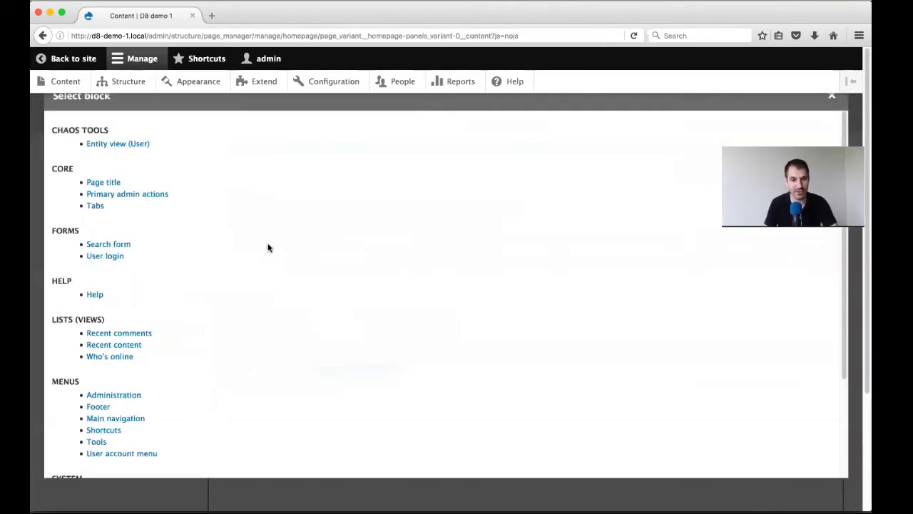
pyautogui.click(132, 345)
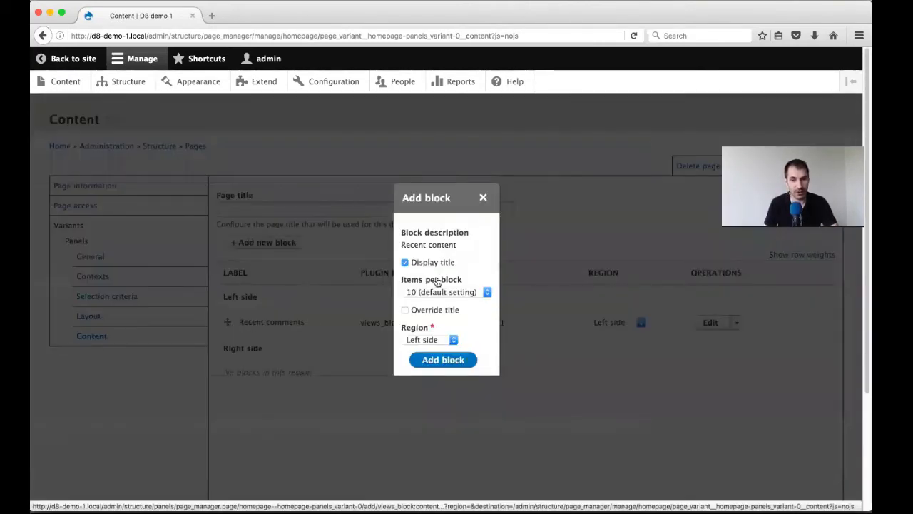
pyautogui.click(446, 340)
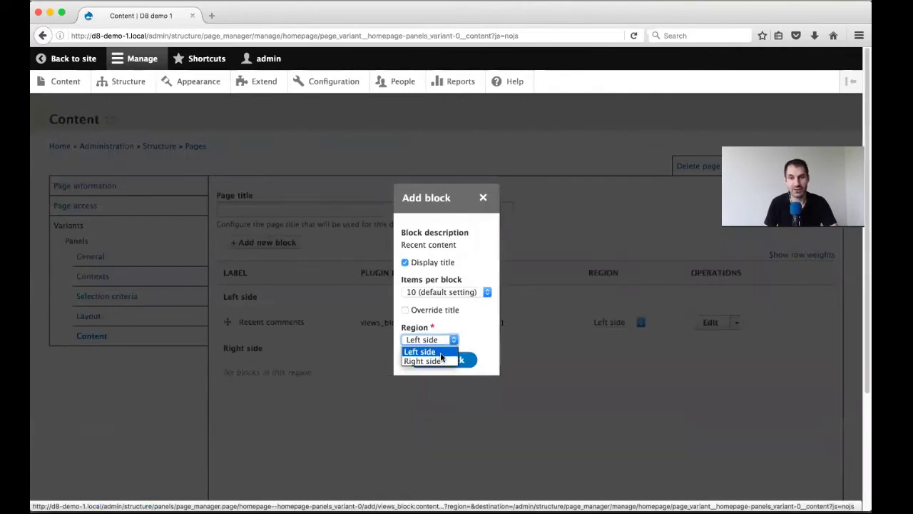
pyautogui.click(441, 349)
pyautogui.click(436, 340)
pyautogui.click(433, 360)
pyautogui.click(447, 360)
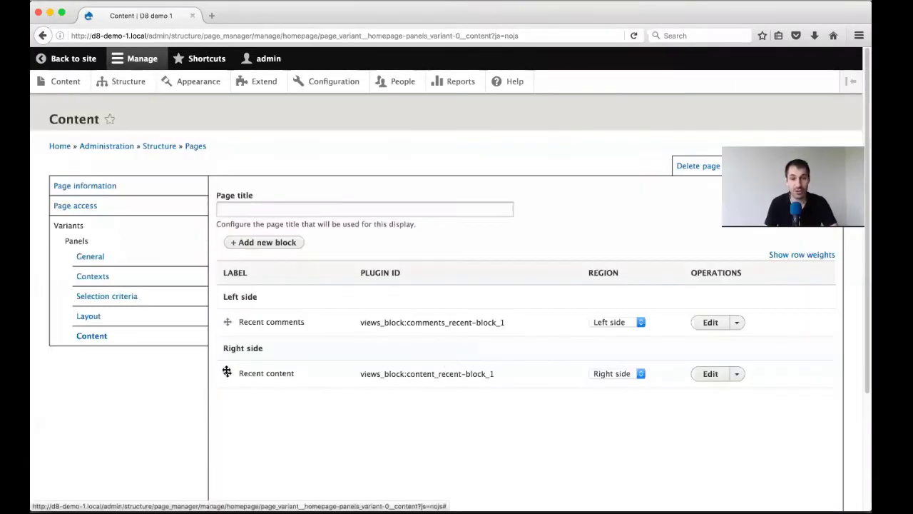
# - Update and save the variant with Recent comments in the Left side region and Recent content in the Right side region
pyautogui.moveTo(226, 320); pyautogui.dragTo(228, 410)
pyautogui.scroll(-3, 228, 411)
pyautogui.click(307, 459)
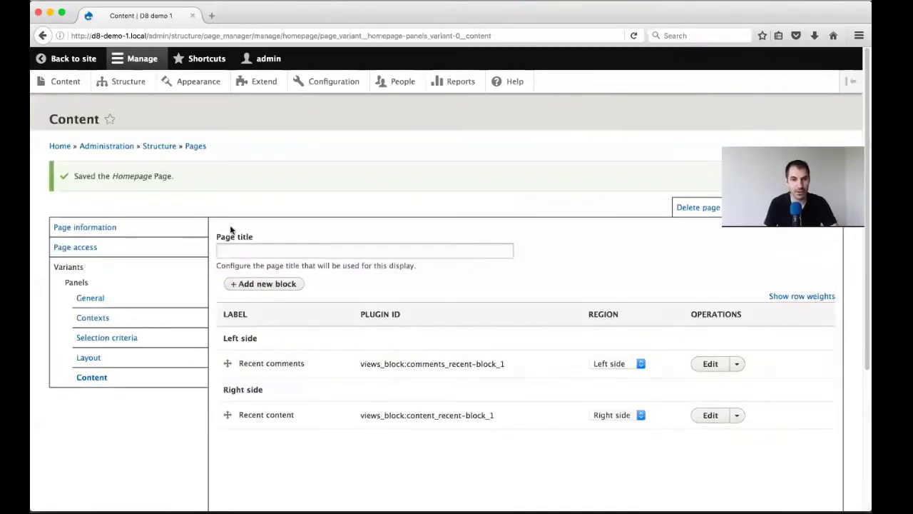
# - Set the variant's page title to "Custom homepage", and update and save the page
pyautogui.click(232, 244)
pyautogui.write('Custom ')
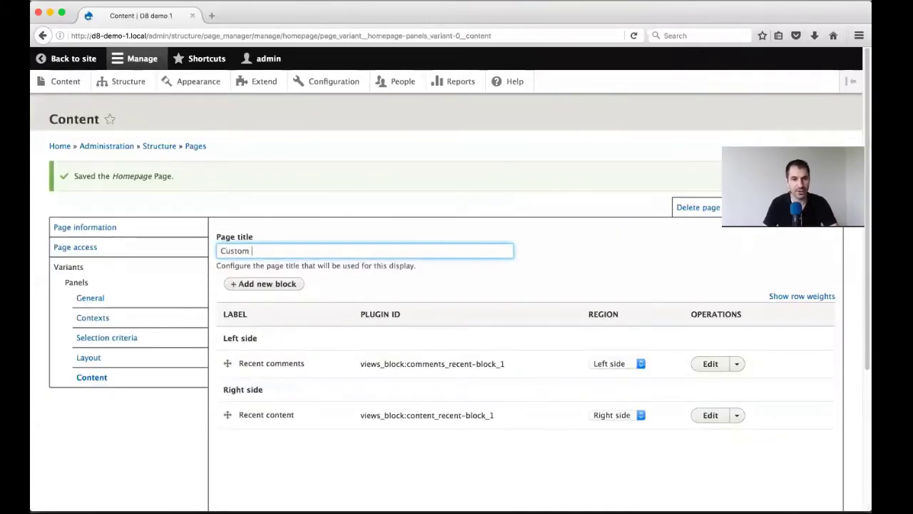
pyautogui.write('page')
pyautogui.press('BackSpace')
pyautogui.press('BackSpace')
pyautogui.press('BackSpace')
pyautogui.press('BackSpace')
pyautogui.write('home')
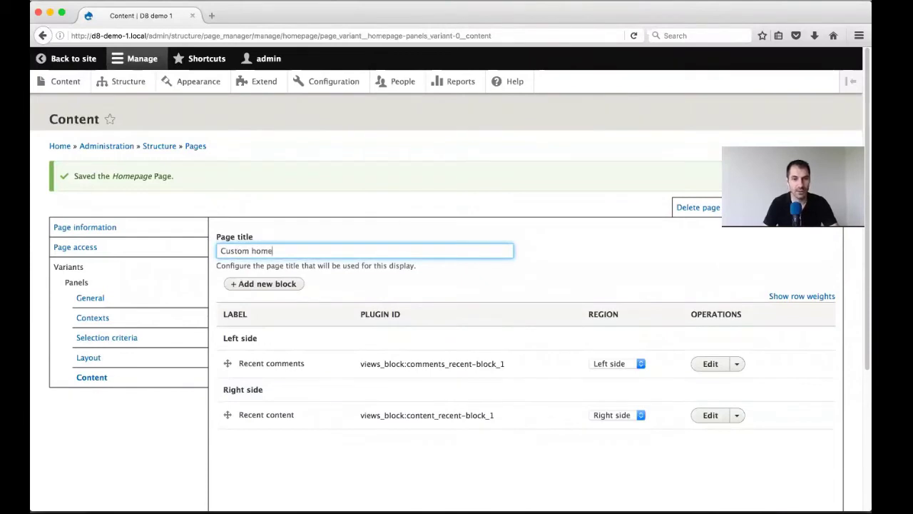
pyautogui.write('page')
pyautogui.scroll(-5, 359, 415)
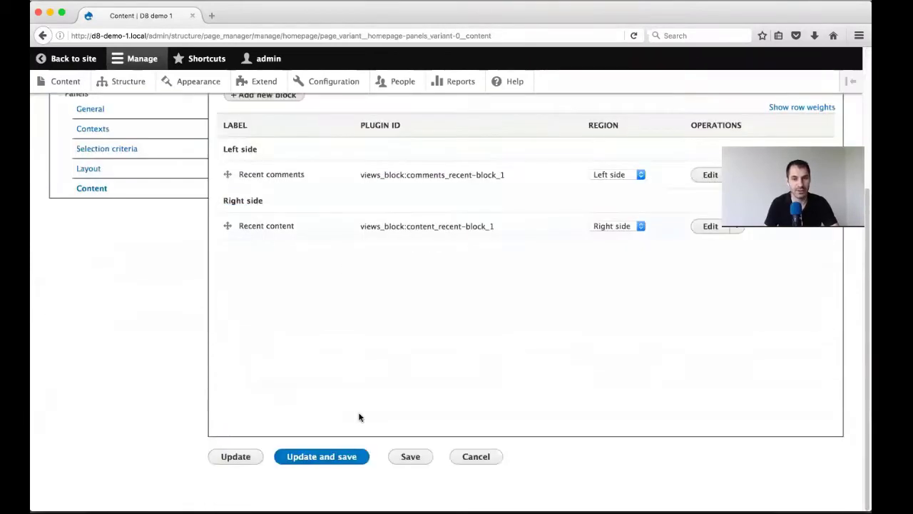
pyautogui.click(332, 457)
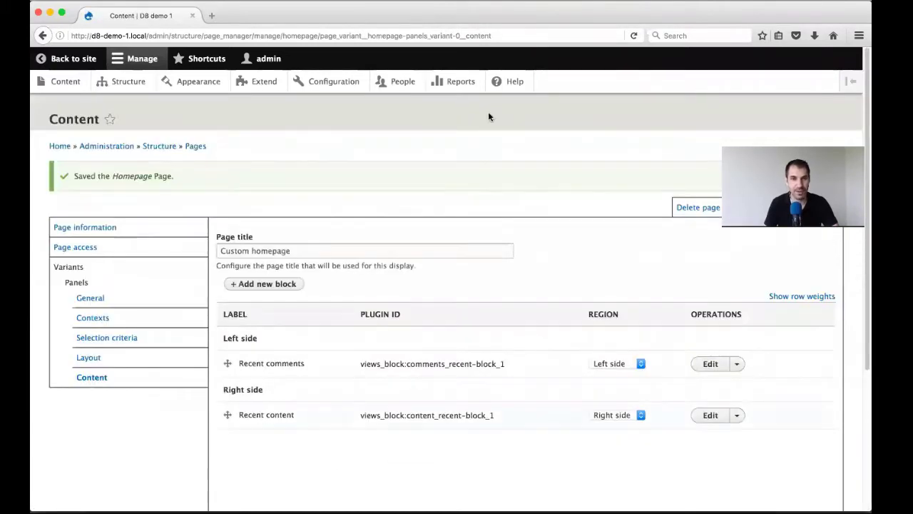
# - Open the site's Basic site settings in a separate browser tab and enter "/homepage" as the default front page
pyautogui.keyDown('super'); pyautogui.click(321, 89); pyautogui.keyUp('super')
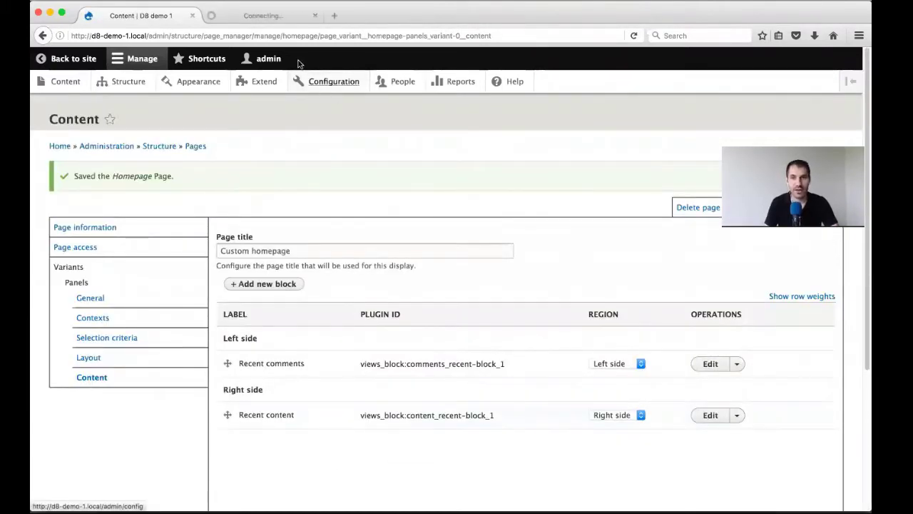
pyautogui.click(265, 17)
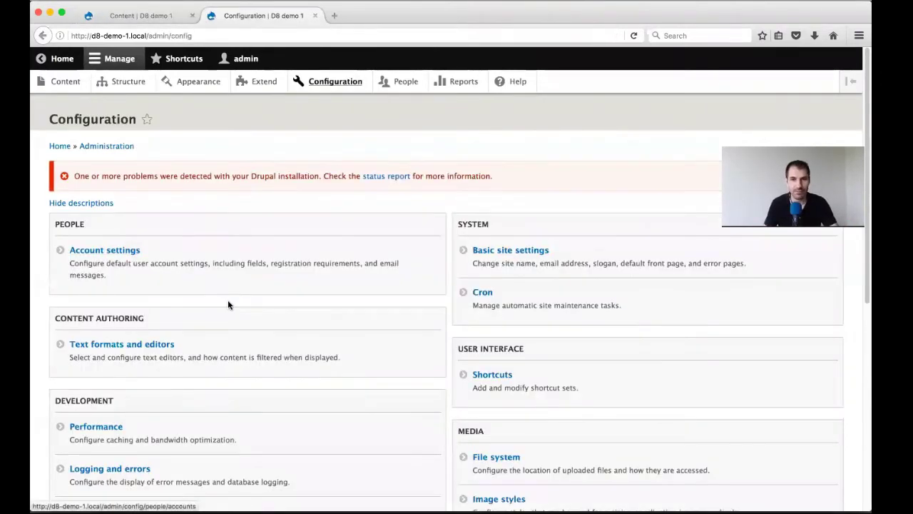
pyautogui.scroll(-1, 234, 302)
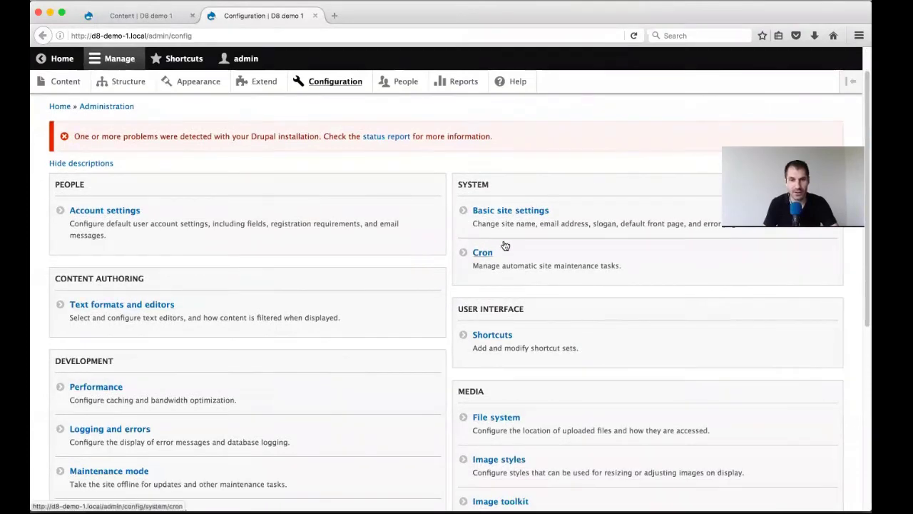
pyautogui.click(526, 214)
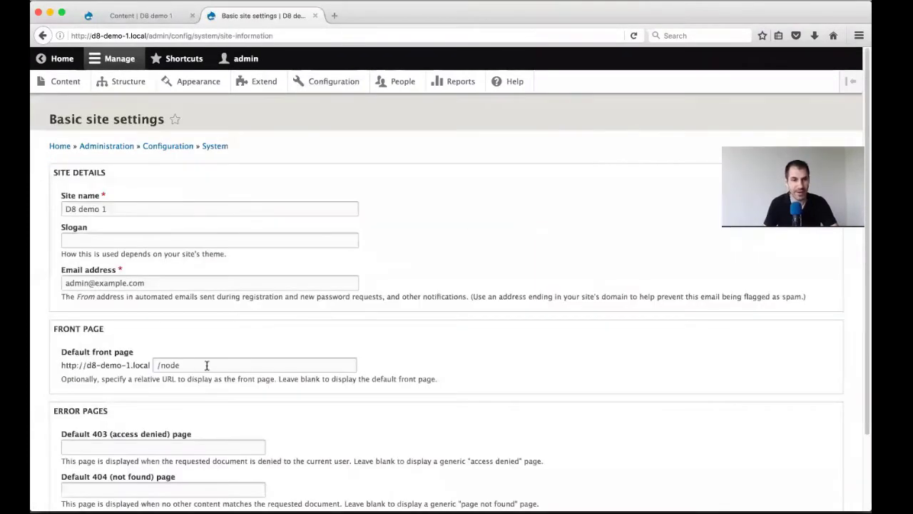
pyautogui.tripleClick(207, 365)
pyautogui.write('/homep')
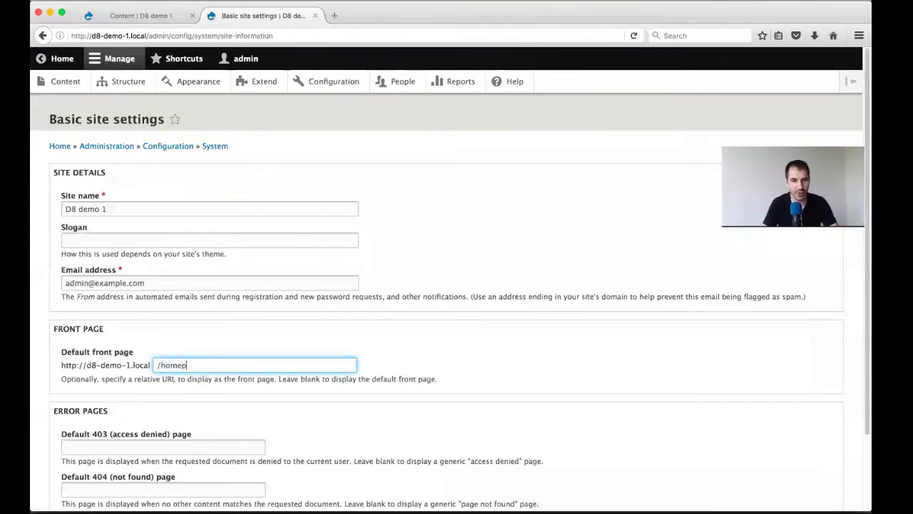
pyautogui.write('age')
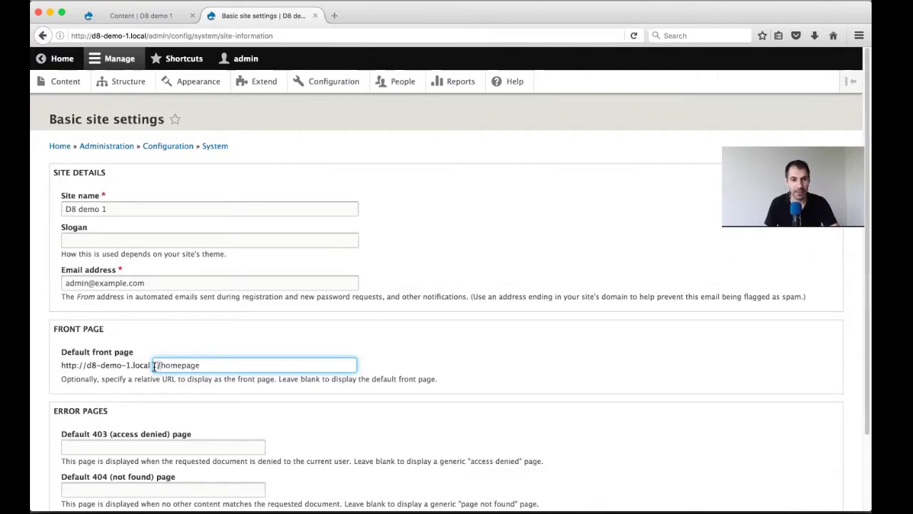
# - Try to save the default front page path as "homepage" without the leading slash
pyautogui.moveTo(155, 367); pyautogui.dragTo(201, 366)
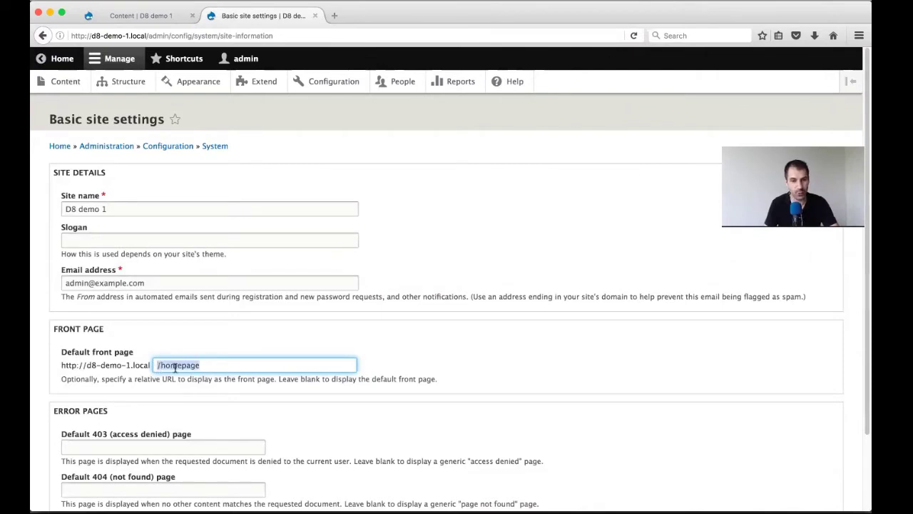
pyautogui.write('homepage')
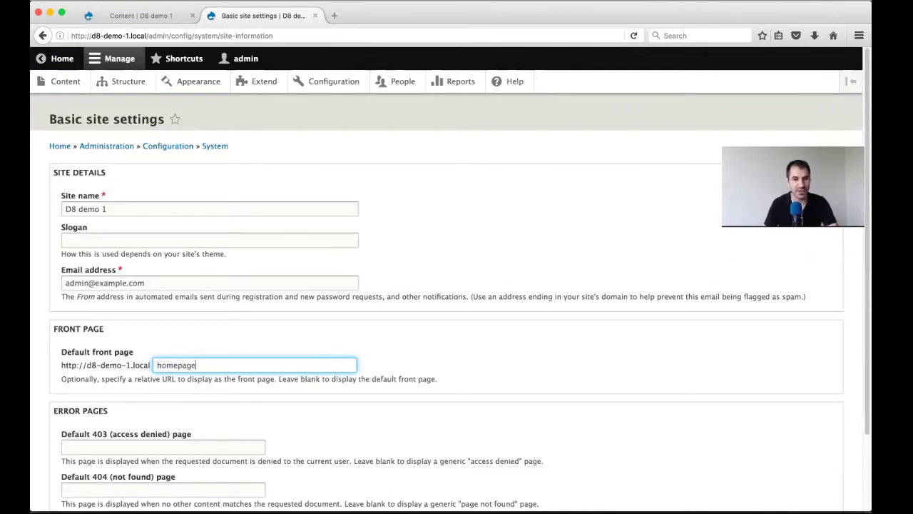
pyautogui.scroll(-2, 143, 357)
pyautogui.click(86, 448)
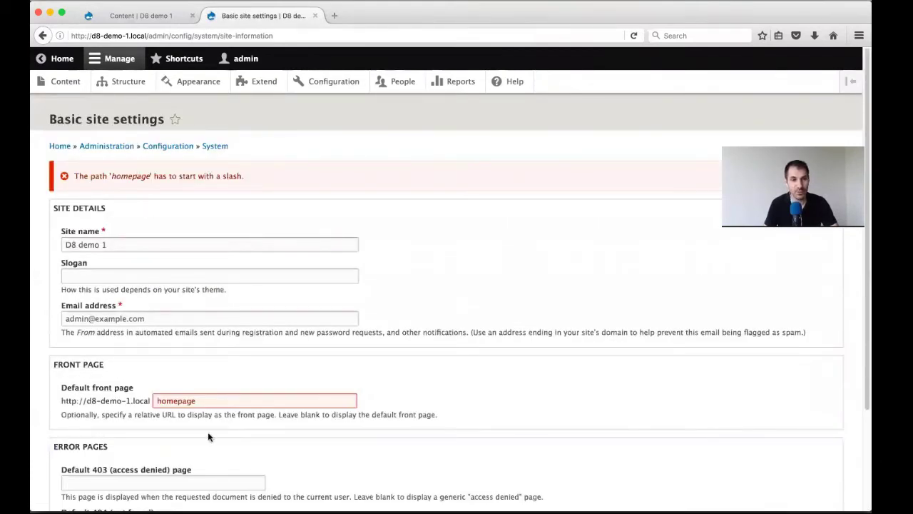
# - Correct the default front page path to "/homepage", save the configuration and close the settings page
pyautogui.click(217, 400)
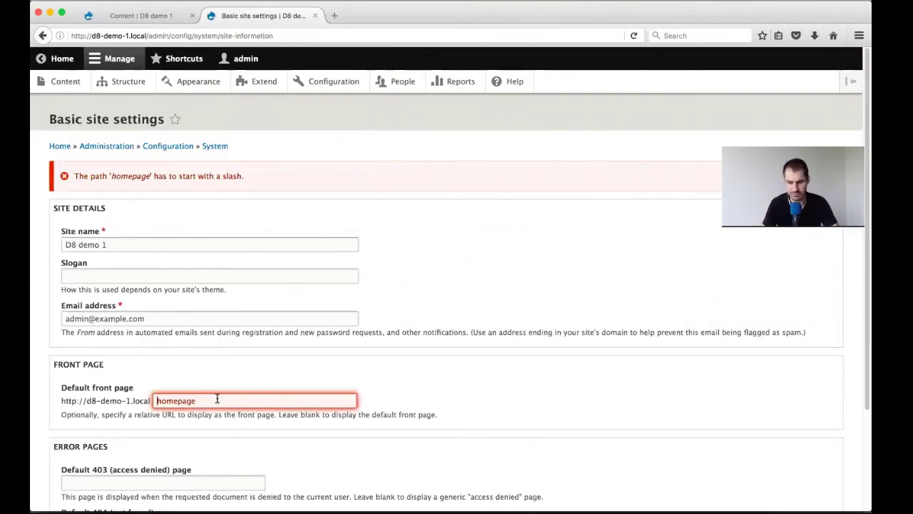
pyautogui.write('/')
pyautogui.scroll(-3, 214, 400)
pyautogui.click(118, 451)
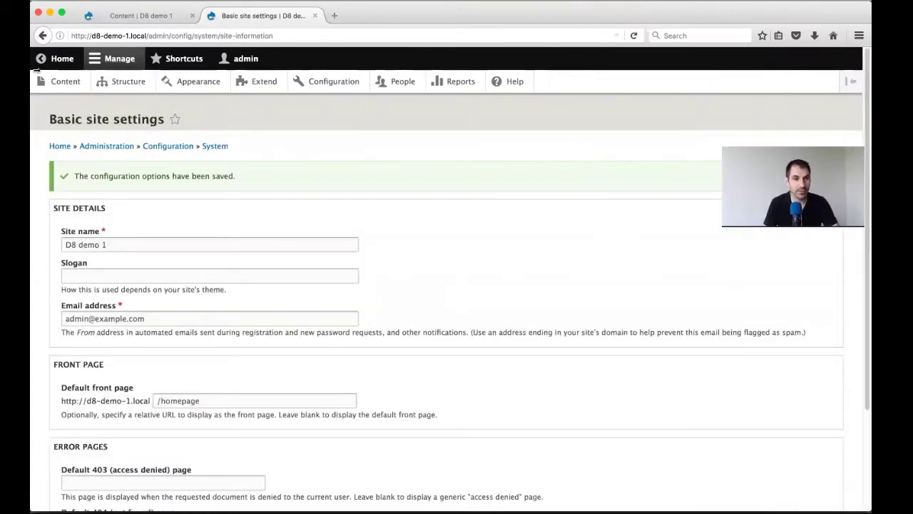
pyautogui.click(315, 16)
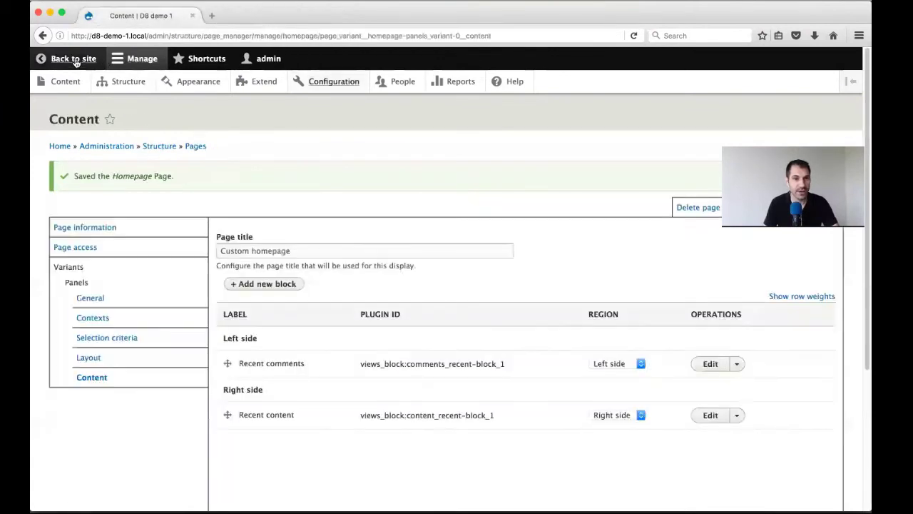
# - Open the site in a separate browser tab and view the custom page at the path "homepage"
pyautogui.keyDown('super'); pyautogui.click(75, 60); pyautogui.keyUp('super')
pyautogui.click(235, 17)
pyautogui.moveTo(149, 35); pyautogui.dragTo(235, 35)
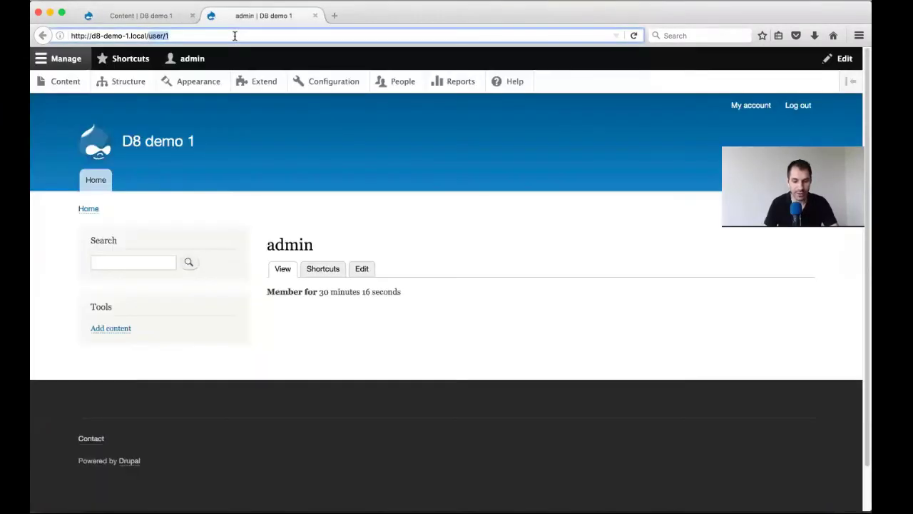
pyautogui.write('homepag')
pyautogui.write('e')
pyautogui.press('Return')
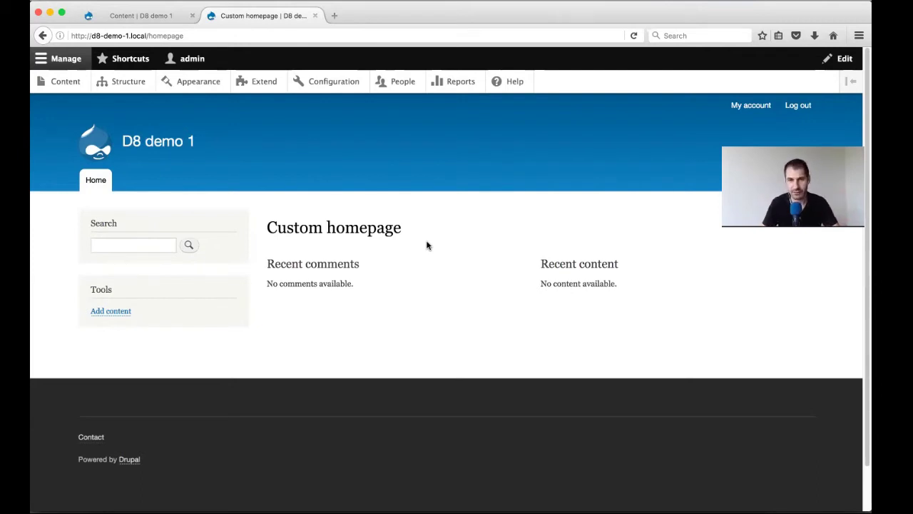
# - Return to the Homepage page's content settings for the Panels variant and reload them
pyautogui.click(142, 16)
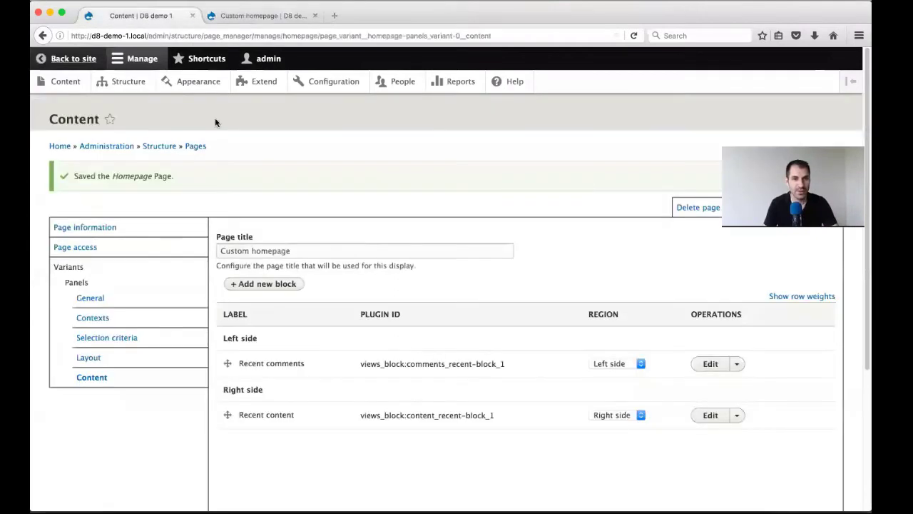
pyautogui.click(244, 36)
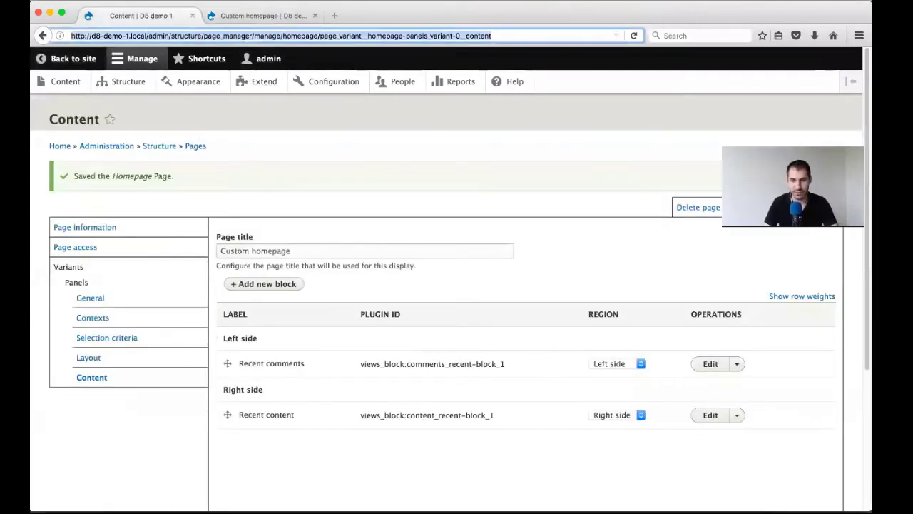
pyautogui.press('Return')
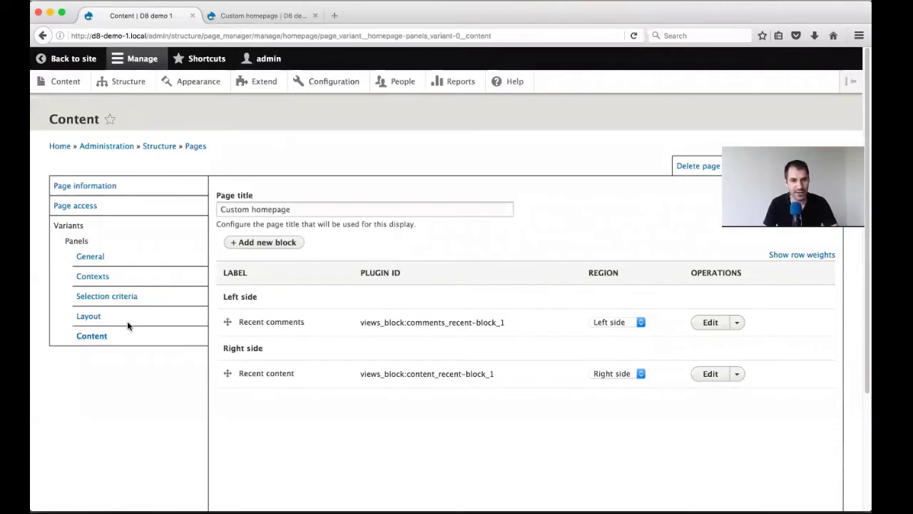
# - Add a User Role selection condition for Authenticated user to the Panels variant, then update and save the page
pyautogui.click(114, 299)
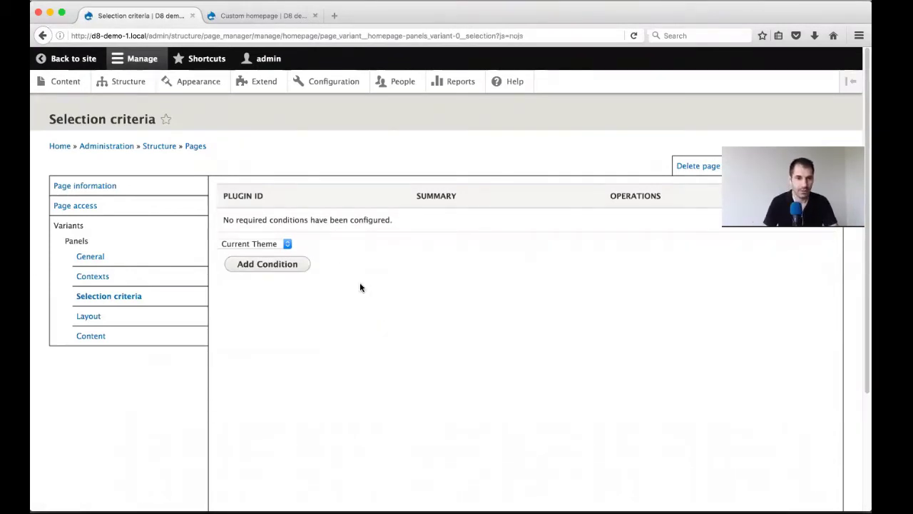
pyautogui.click(265, 243)
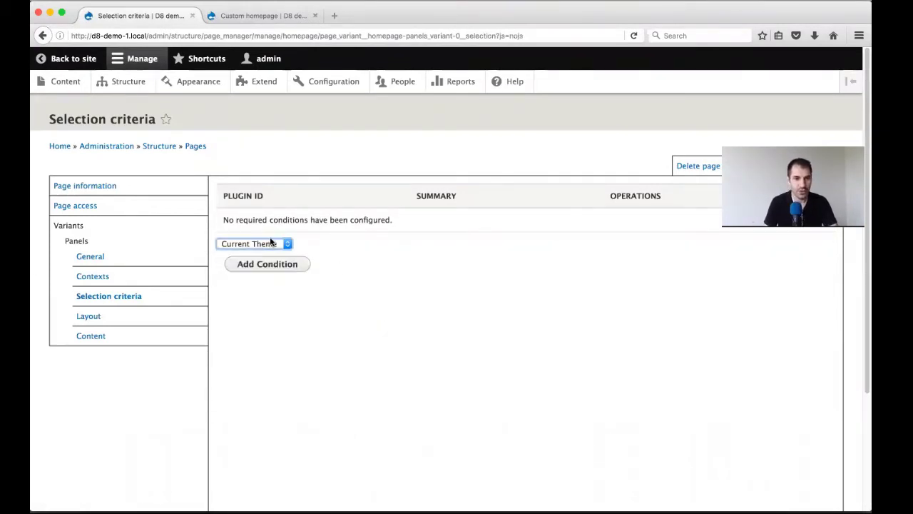
pyautogui.click(113, 302)
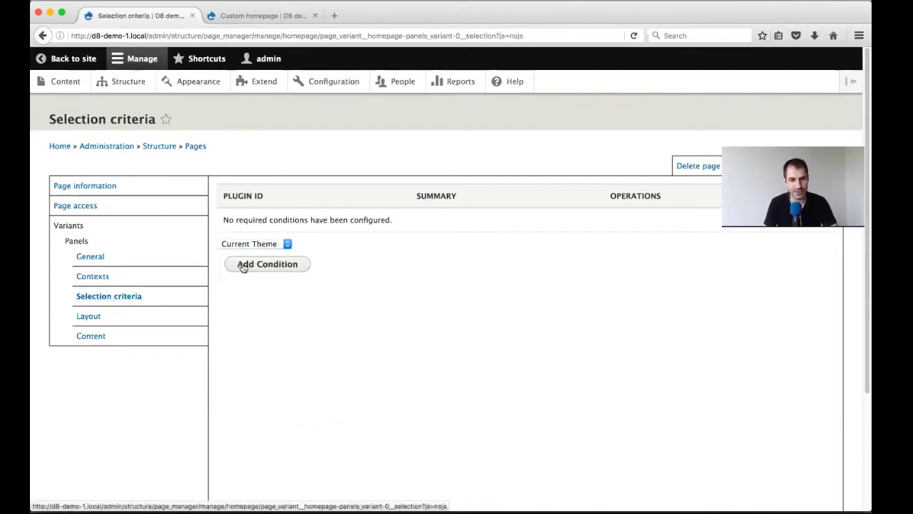
pyautogui.click(277, 245)
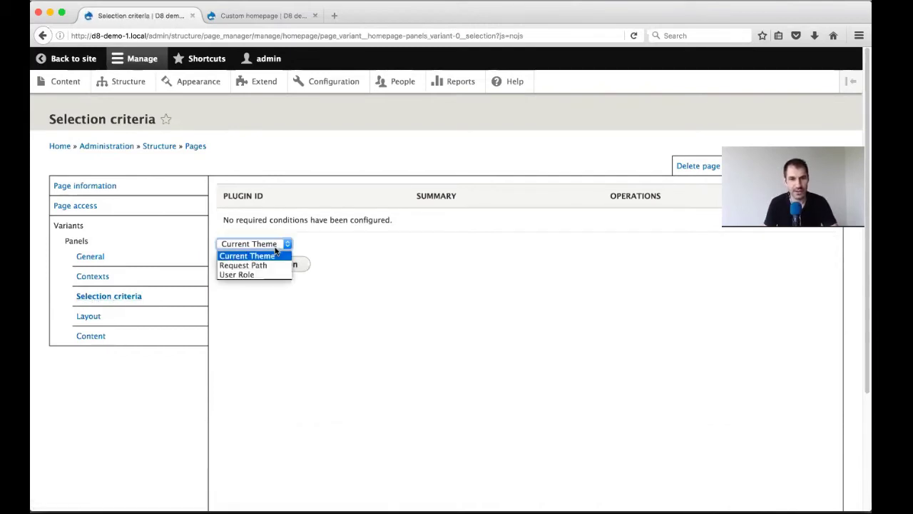
pyautogui.click(243, 274)
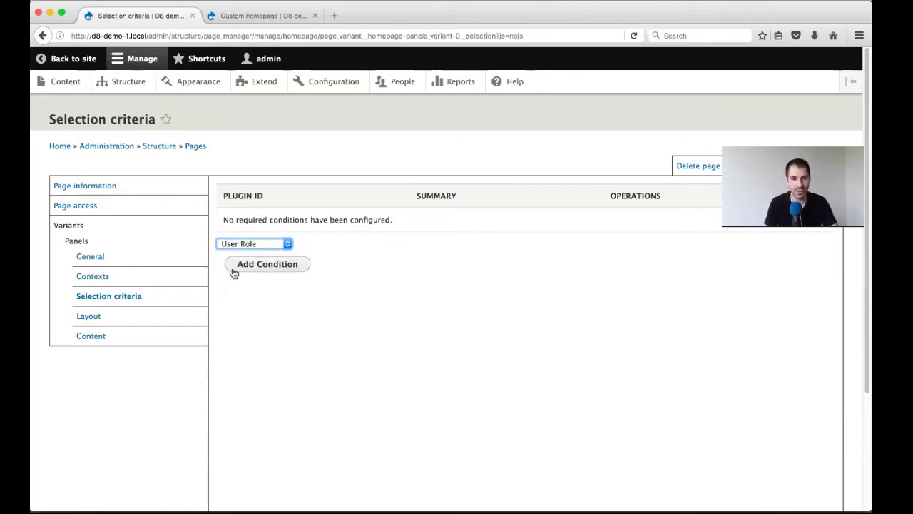
pyautogui.click(260, 264)
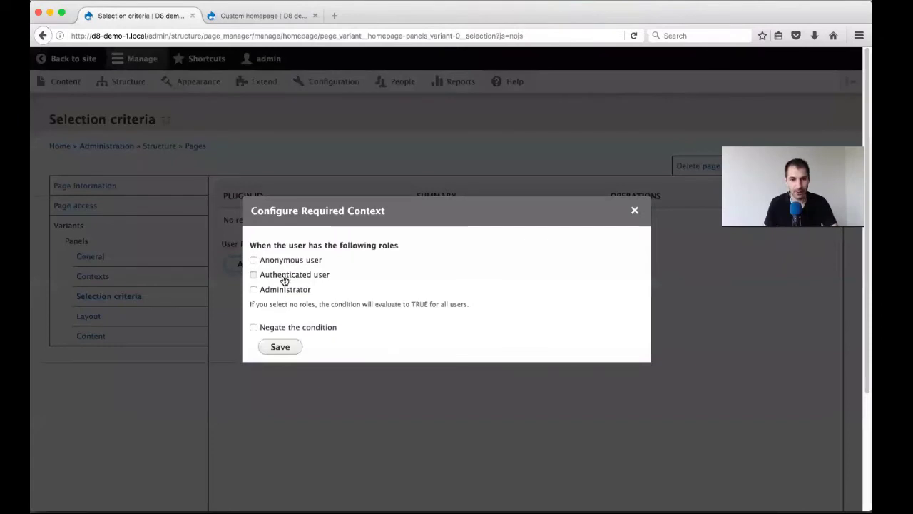
pyautogui.click(262, 276)
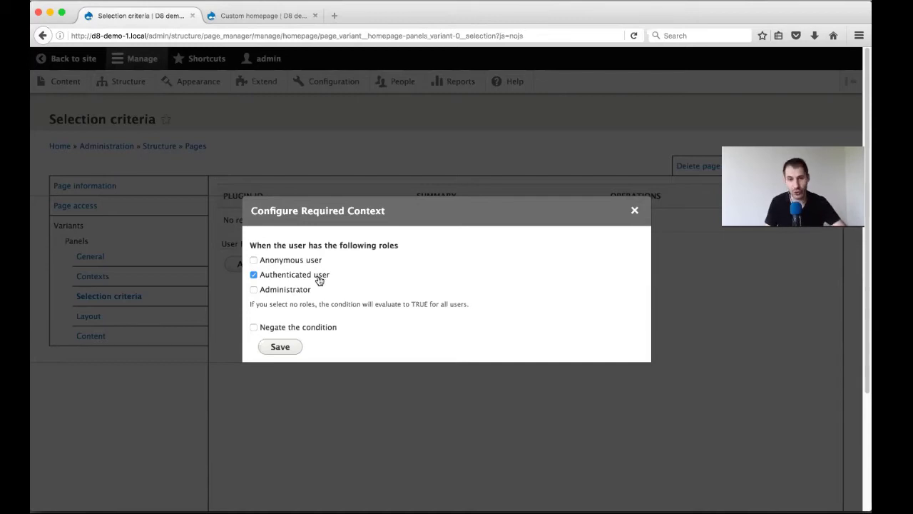
pyautogui.click(298, 348)
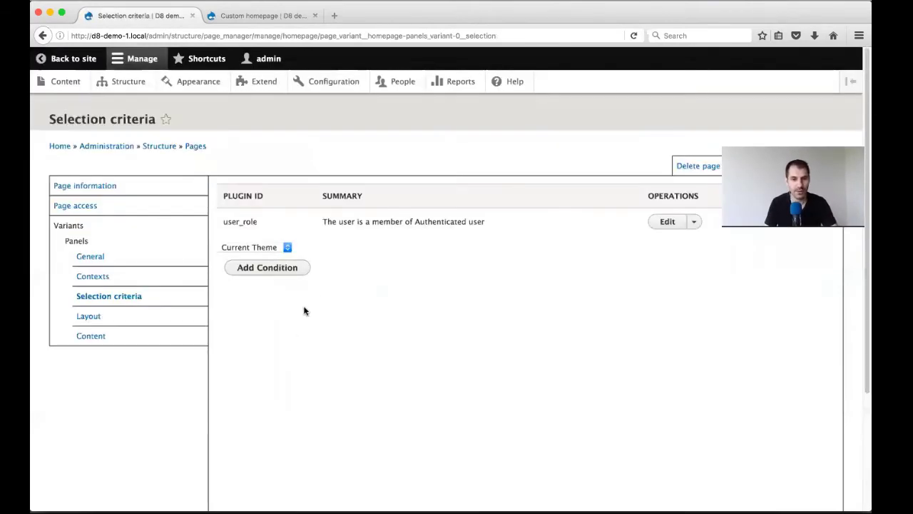
pyautogui.scroll(-3, 305, 312)
pyautogui.click(323, 450)
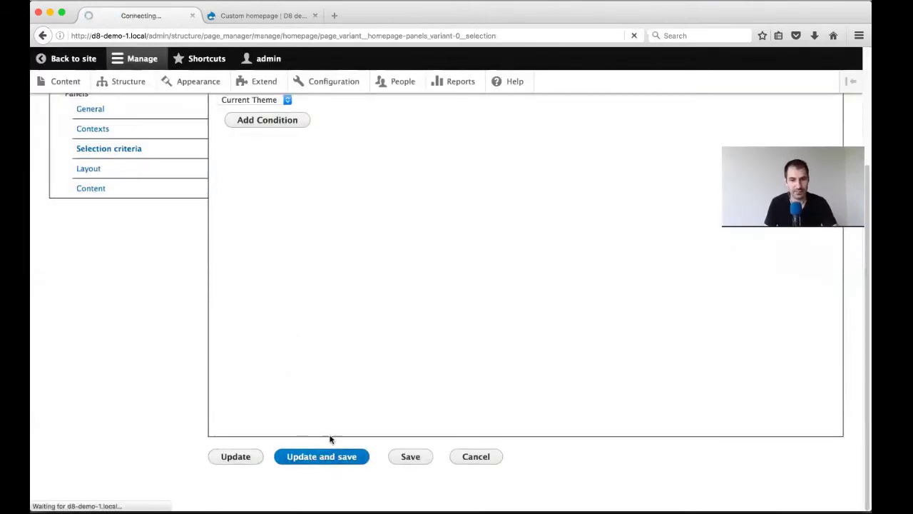
# - View the custom homepage as an anonymous visitor in a private window, close that window, and reload the page in the logged-in session
pyautogui.click(246, 12)
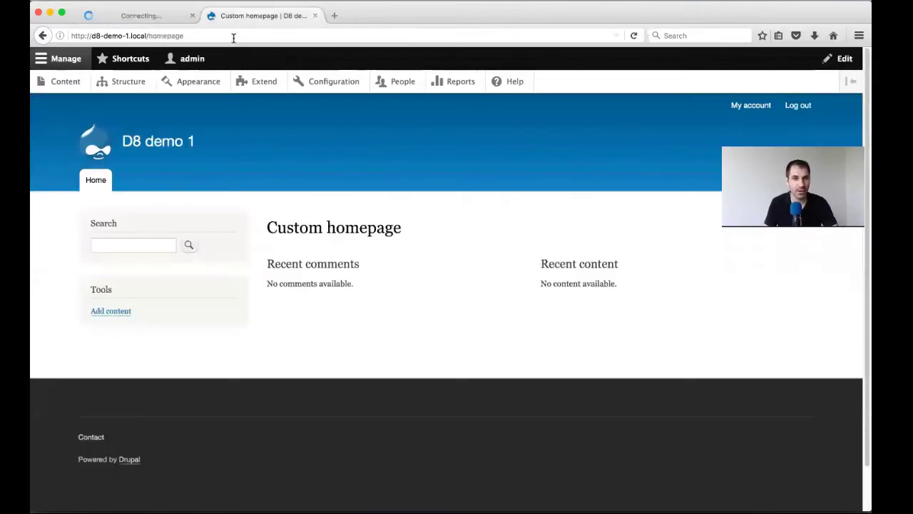
pyautogui.click(233, 35)
pyautogui.press('super+c')
pyautogui.click(105, 1)
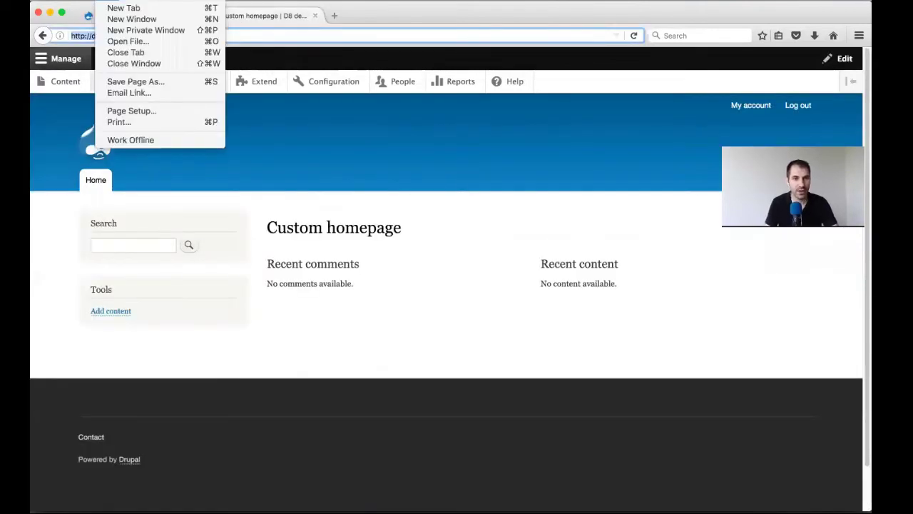
pyautogui.click(121, 30)
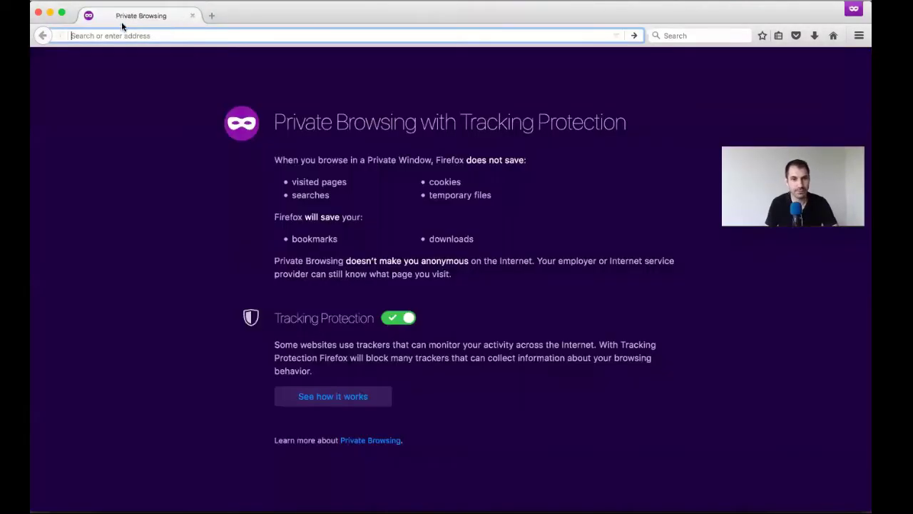
pyautogui.press('super+v')
pyautogui.press('Return')
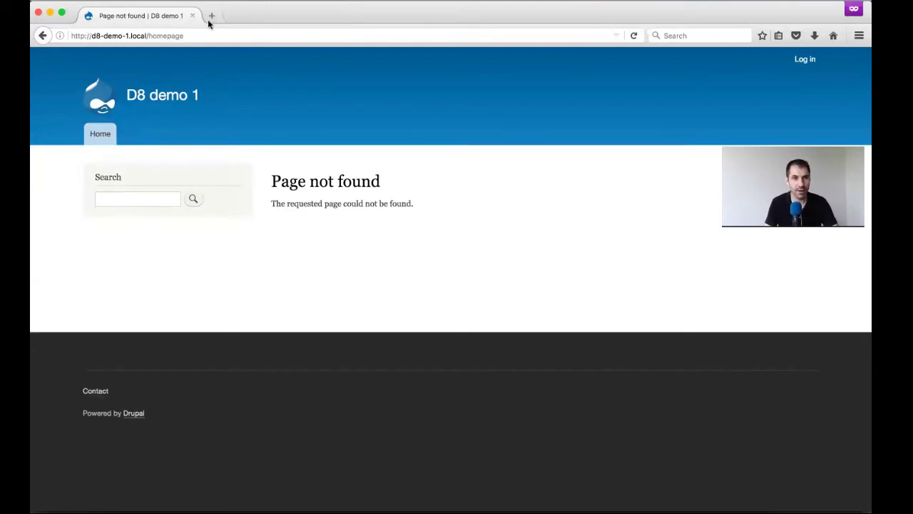
pyautogui.click(38, 12)
pyautogui.click(276, 34)
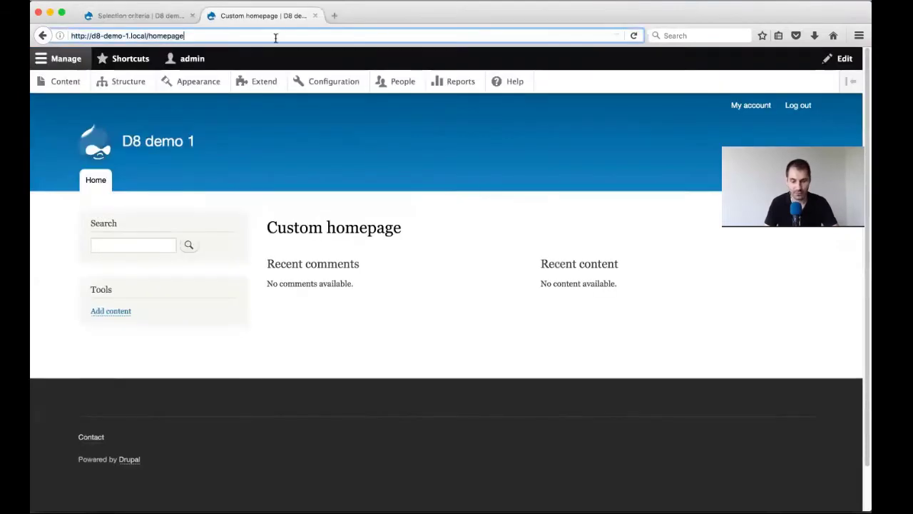
pyautogui.press('Return')
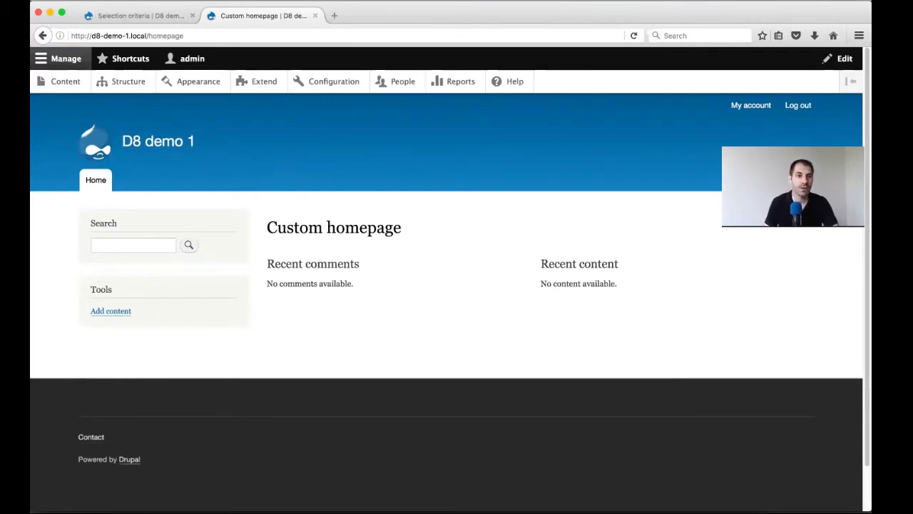
# - Add a page variant labelled "Default" of type Panels to the Homepage page, without optional features
pyautogui.click(103, 18)
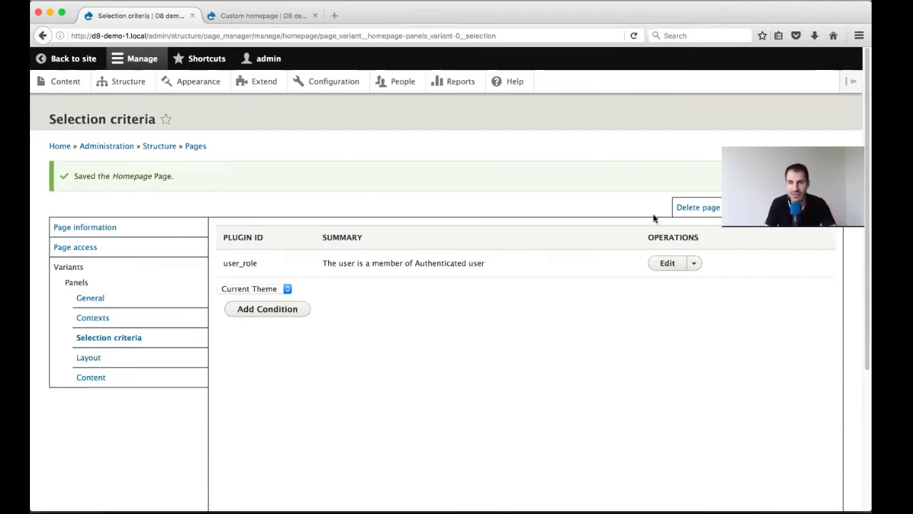
pyautogui.scroll(-1, 742, 179)
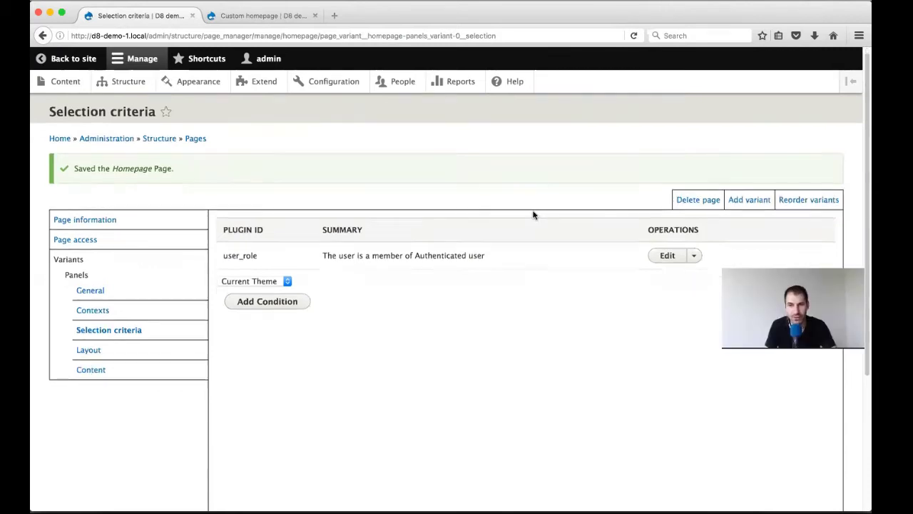
pyautogui.click(748, 185)
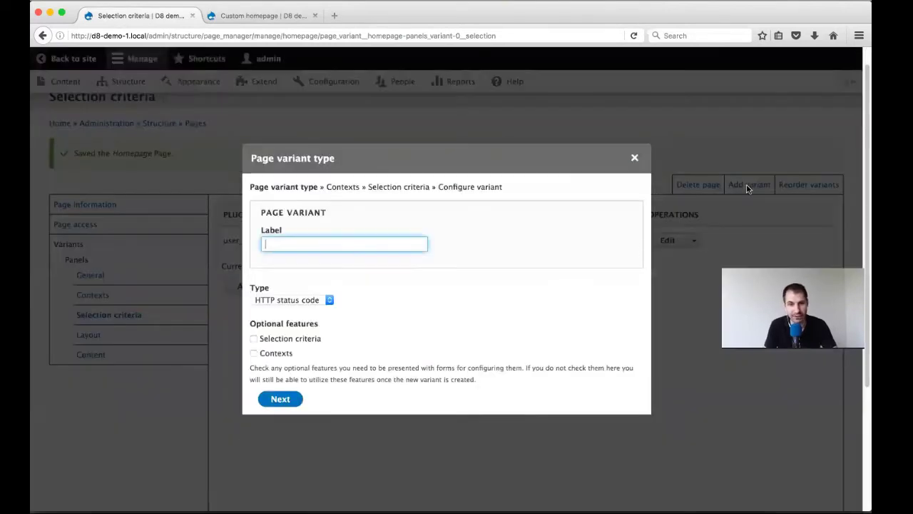
pyautogui.write('Default')
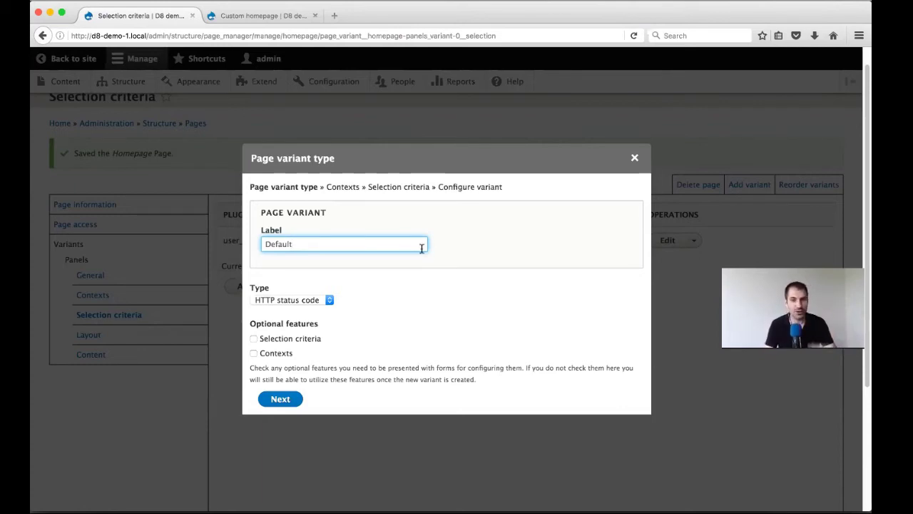
pyautogui.click(281, 302)
pyautogui.click(278, 335)
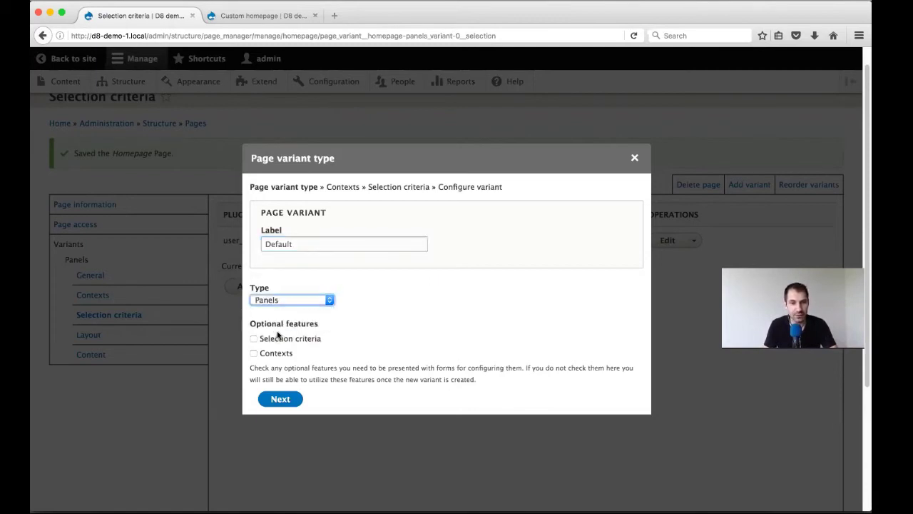
pyautogui.click(280, 399)
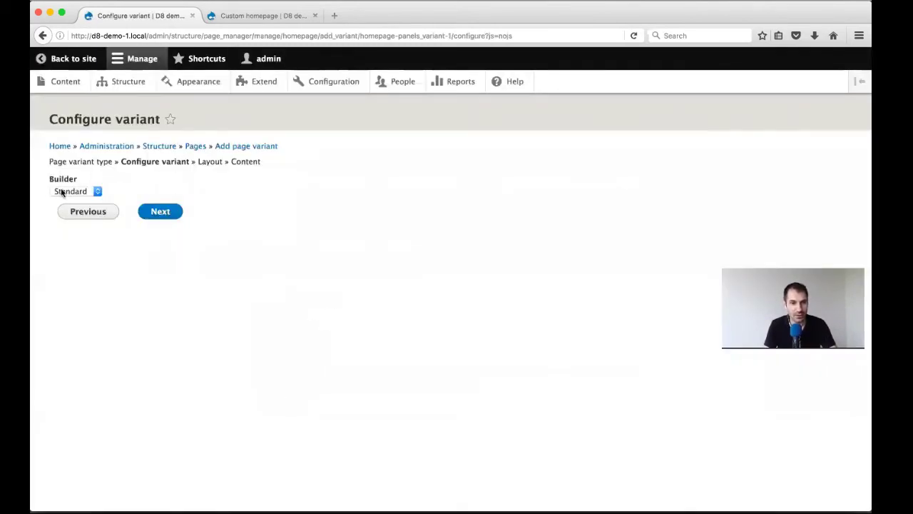
# - Finish the Default variant with the Standard builder and the Single column layout, leaving its content empty
pyautogui.click(70, 191)
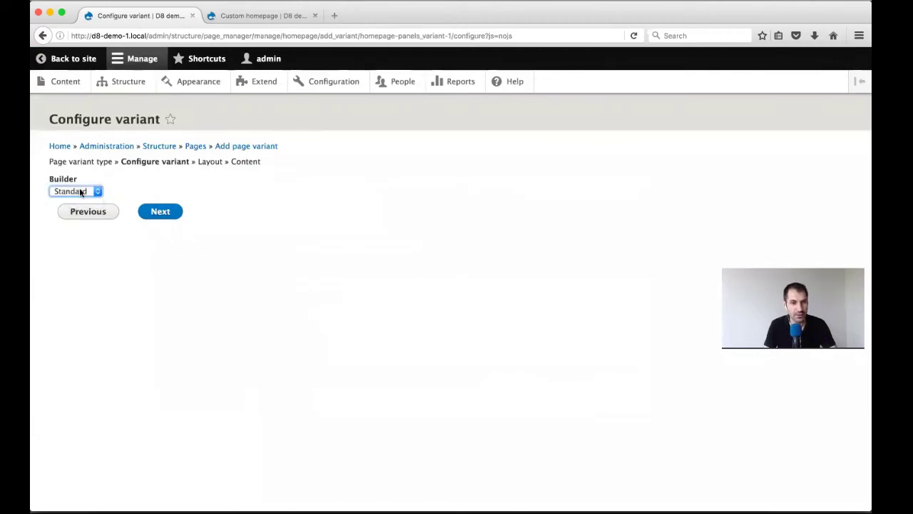
pyautogui.click(175, 217)
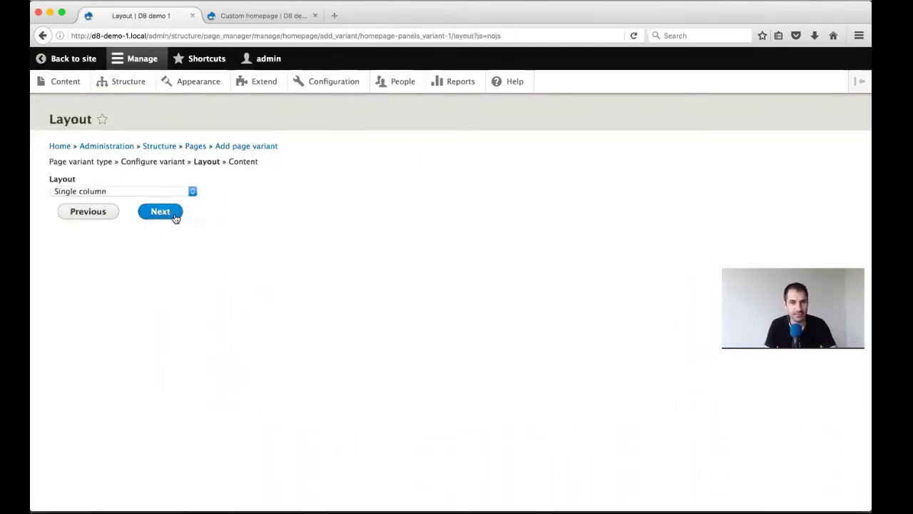
pyautogui.click(167, 191)
pyautogui.click(146, 214)
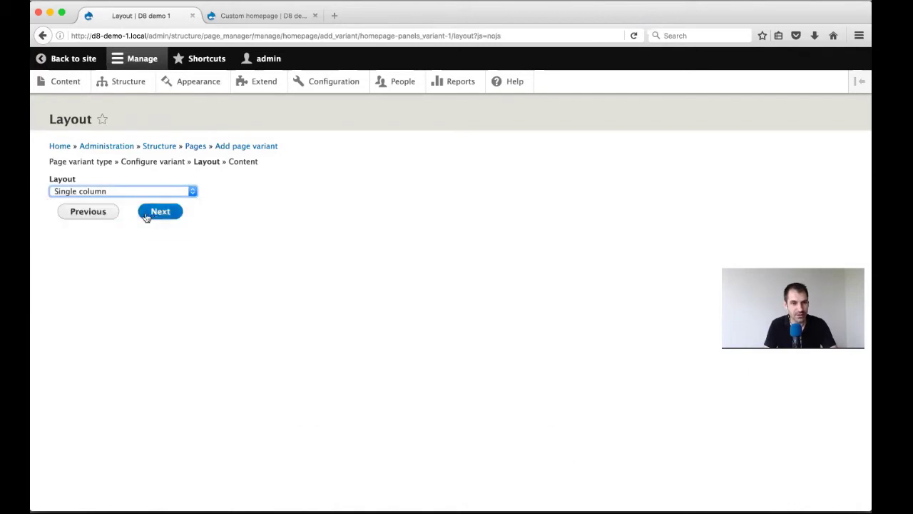
pyautogui.click(147, 215)
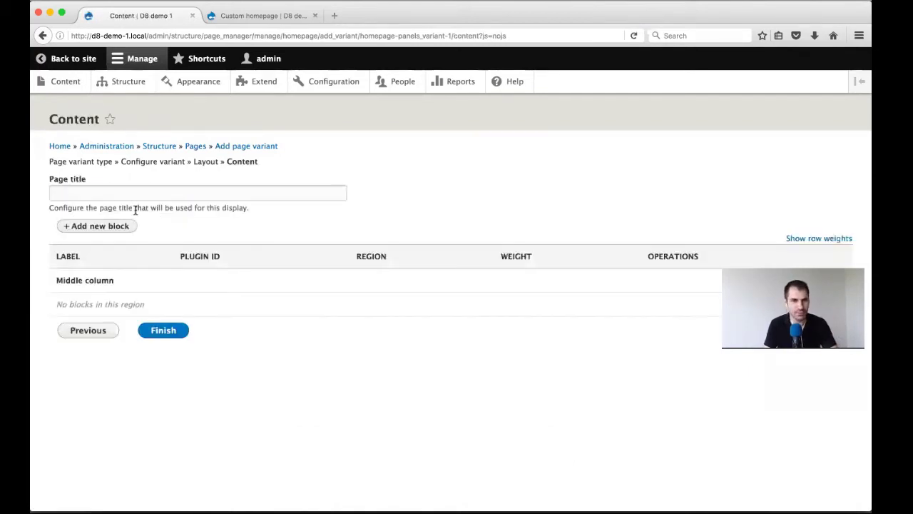
pyautogui.click(158, 333)
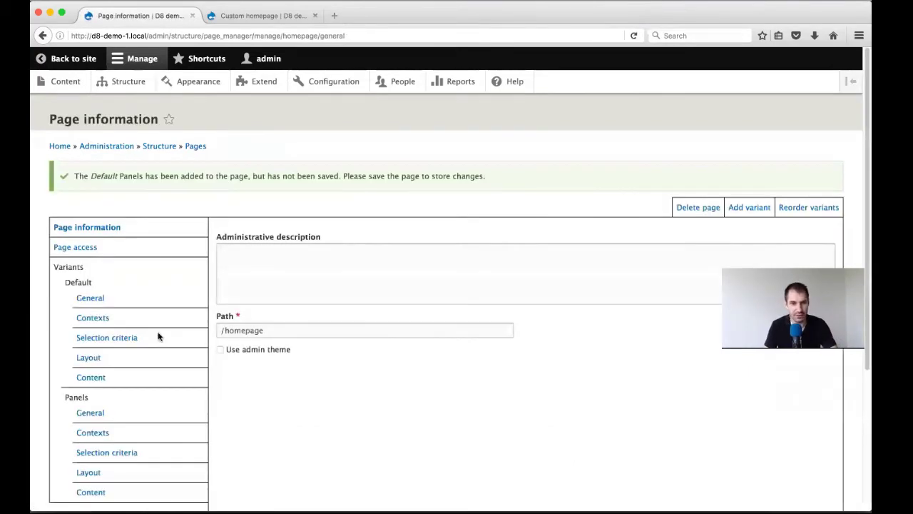
# - Add the Who's online block to the Middle column region of the Default variant's content
pyautogui.scroll(-2, 143, 356)
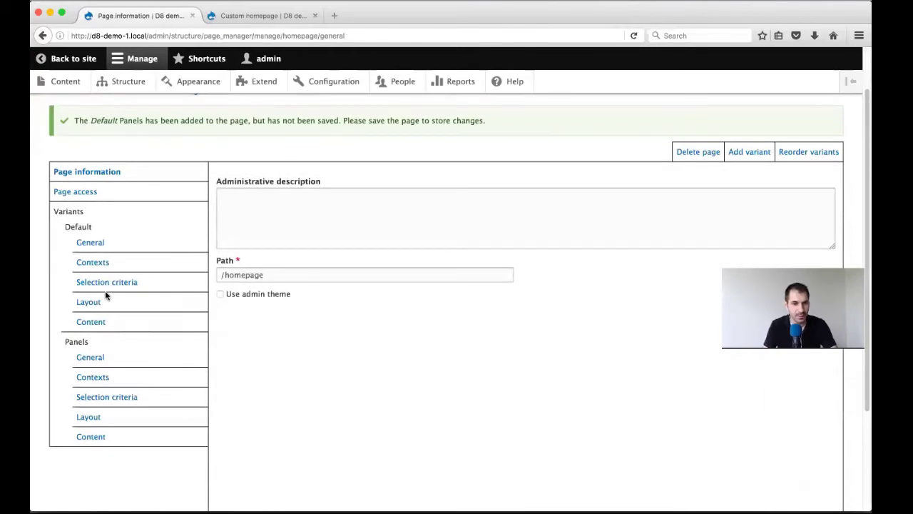
pyautogui.click(92, 321)
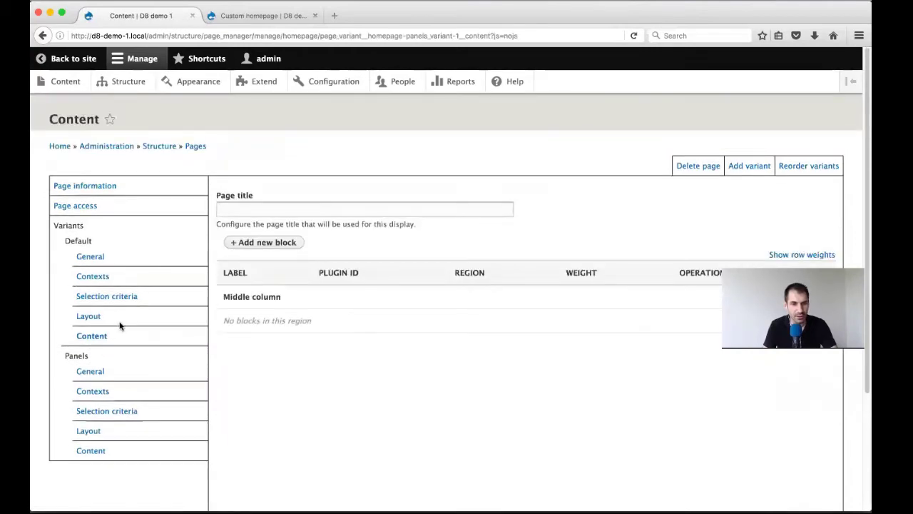
pyautogui.click(266, 243)
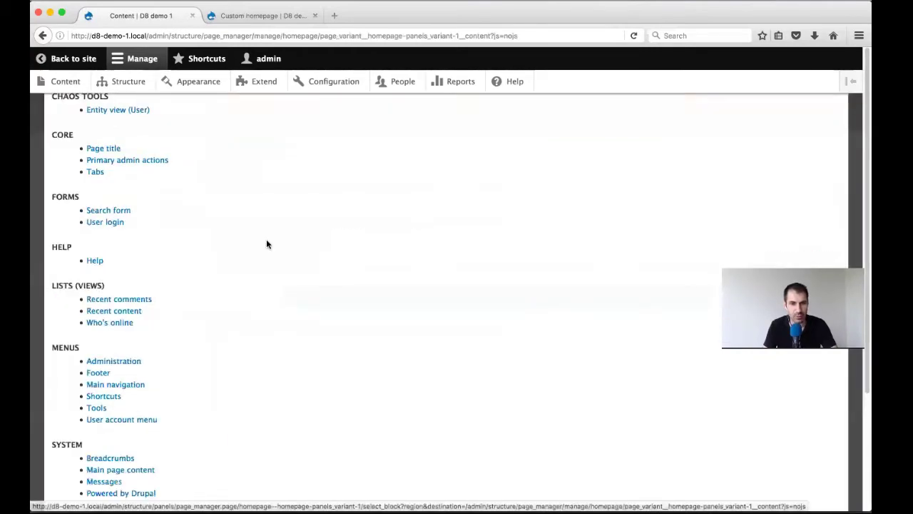
pyautogui.click(112, 356)
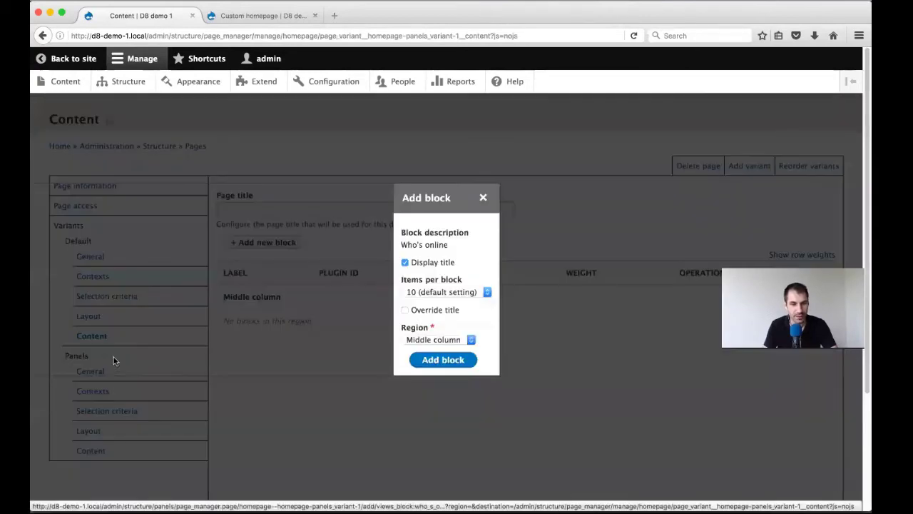
pyautogui.click(428, 340)
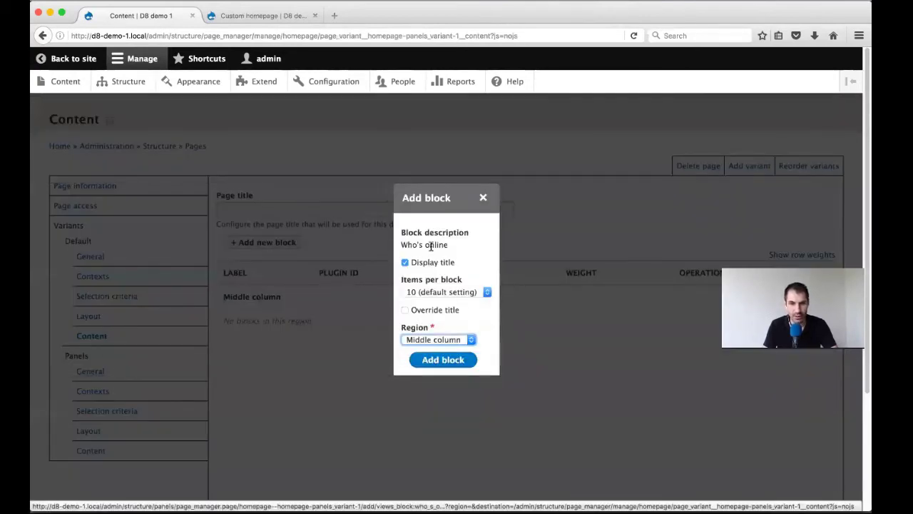
pyautogui.click(436, 361)
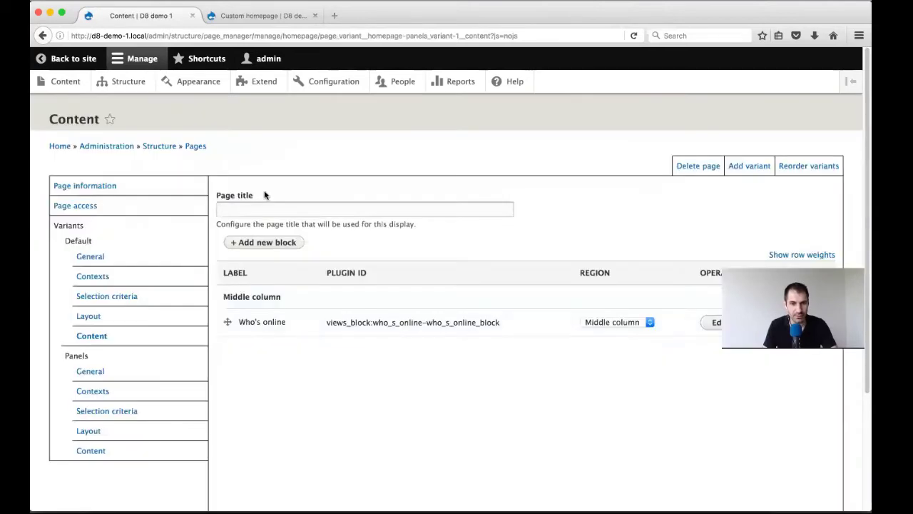
pyautogui.click(263, 210)
pyautogui.write('De')
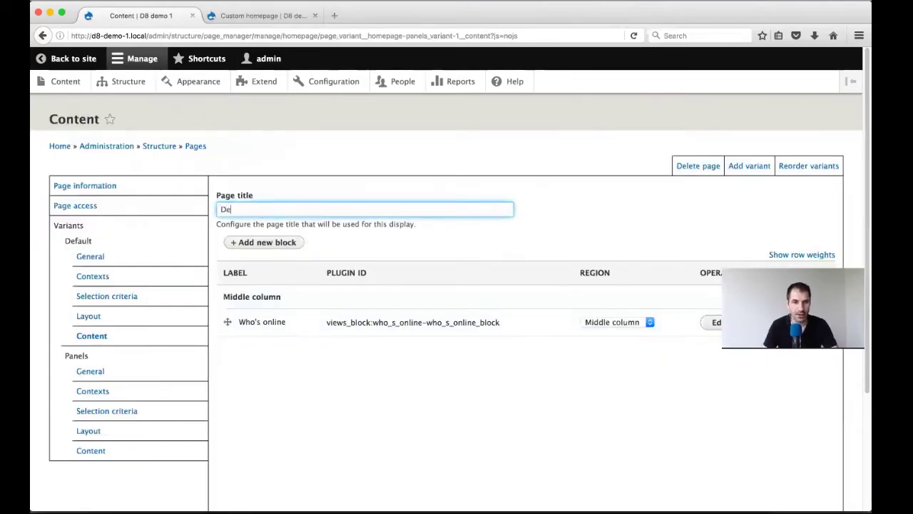
pyautogui.scroll(-3, 224, 335)
pyautogui.scroll(3, 224, 335)
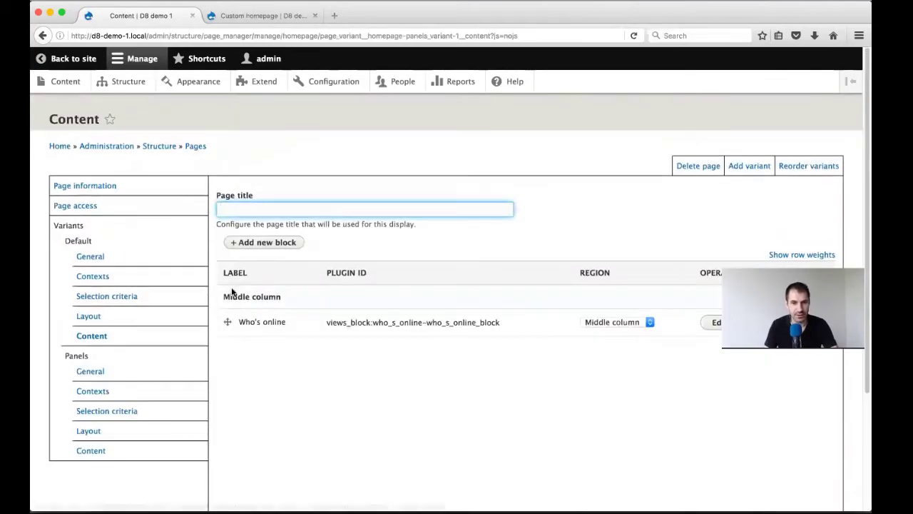
# - Update and save the Default variant's content with the page title left blank
pyautogui.scroll(-3, 295, 459)
pyautogui.click(312, 460)
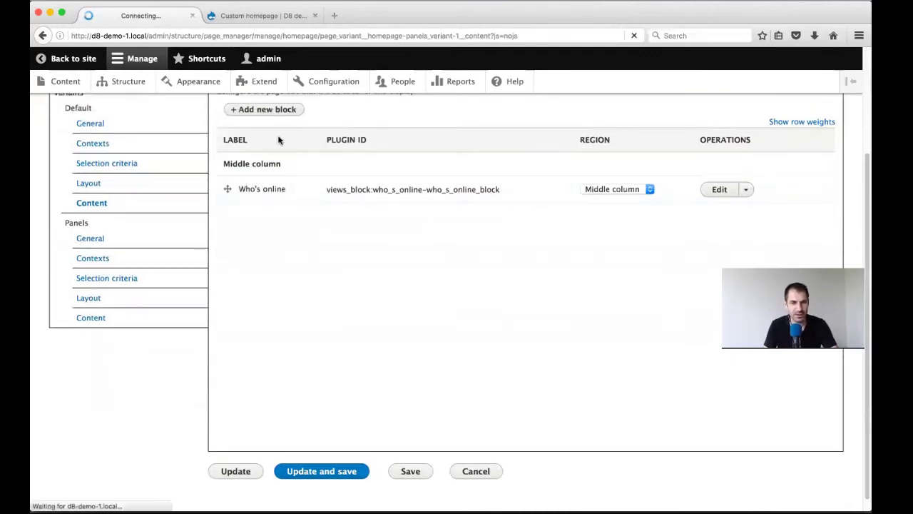
# - Set the Default variant's page title to "Default" and update and save the page
pyautogui.click(256, 251)
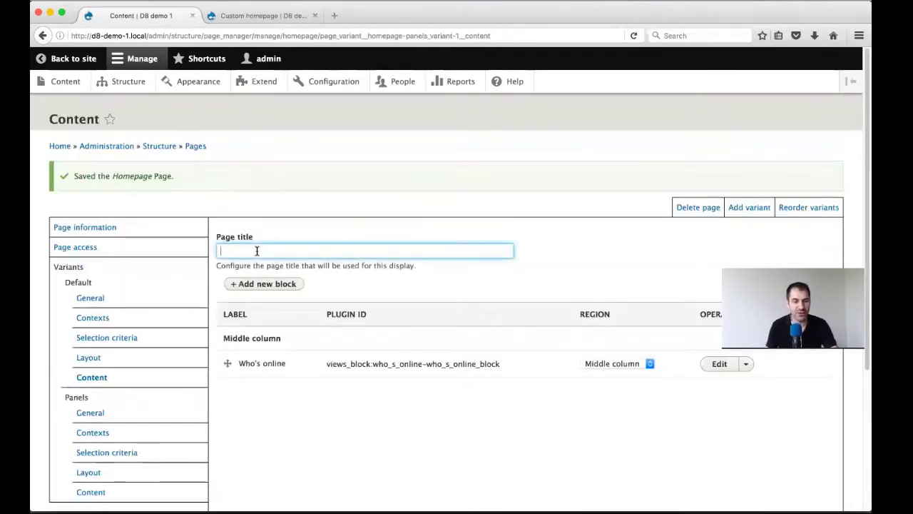
pyautogui.write('Default')
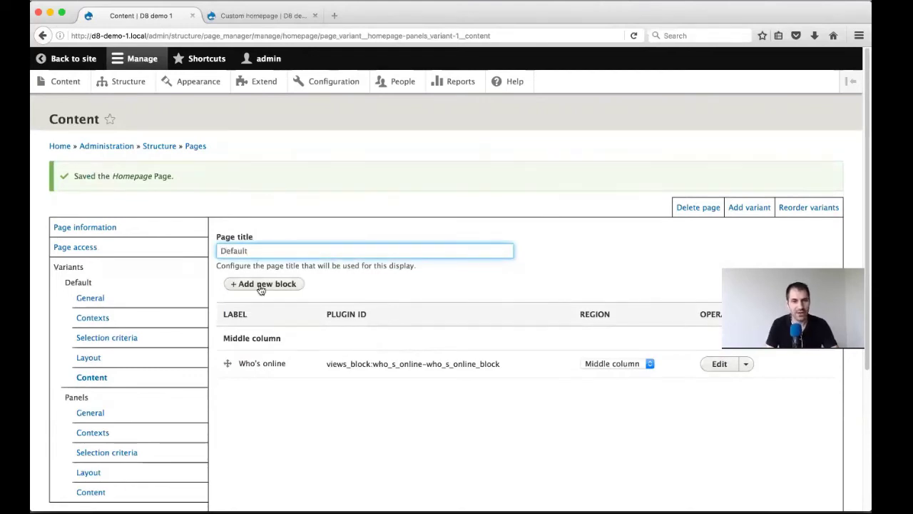
pyautogui.scroll(-2, 309, 428)
pyautogui.write('t')
pyautogui.scroll(1, 309, 456)
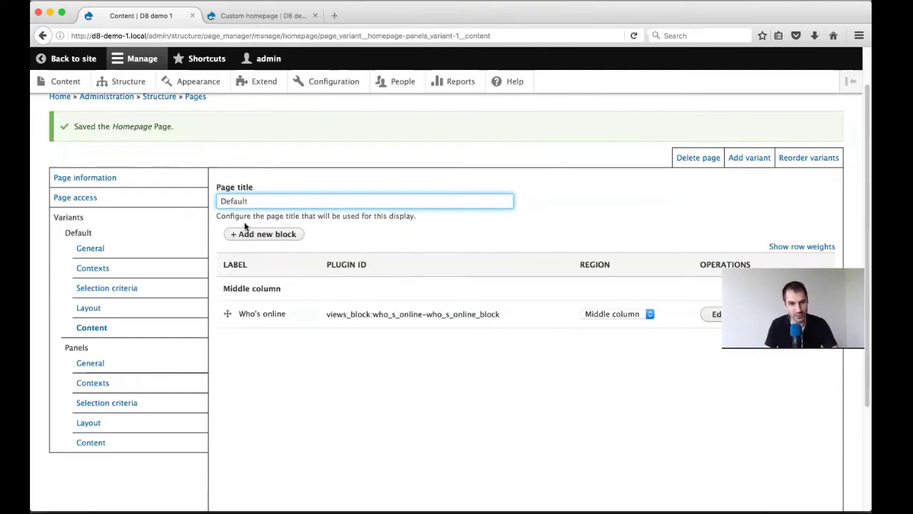
pyautogui.scroll(-2, 283, 377)
pyautogui.click(316, 460)
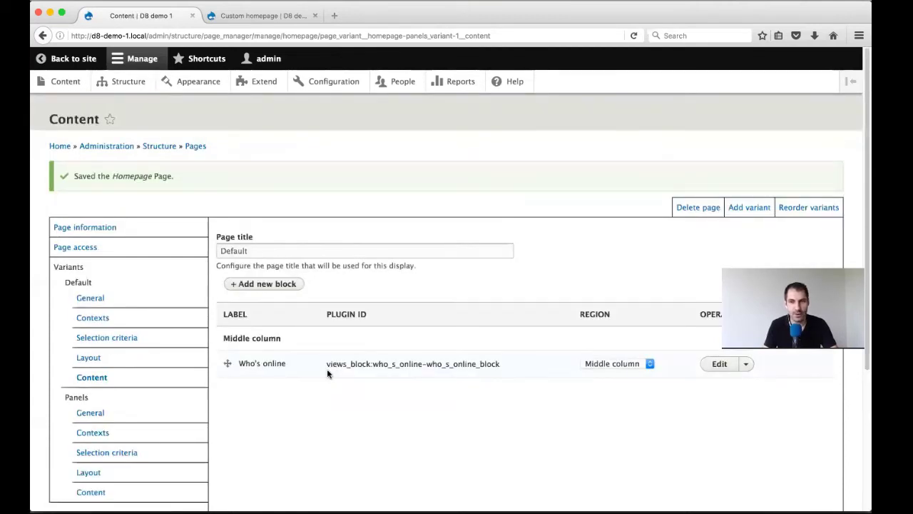
# - Check the order of the Homepage page's variants, then close the reorder dialog without changing anything
pyautogui.scroll(-5, 327, 378)
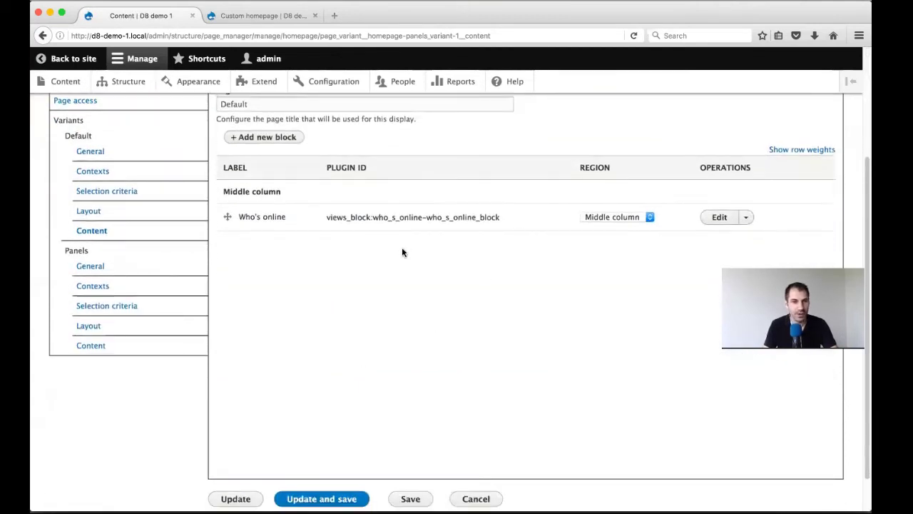
pyautogui.scroll(1, 357, 257)
pyautogui.scroll(4, 713, 214)
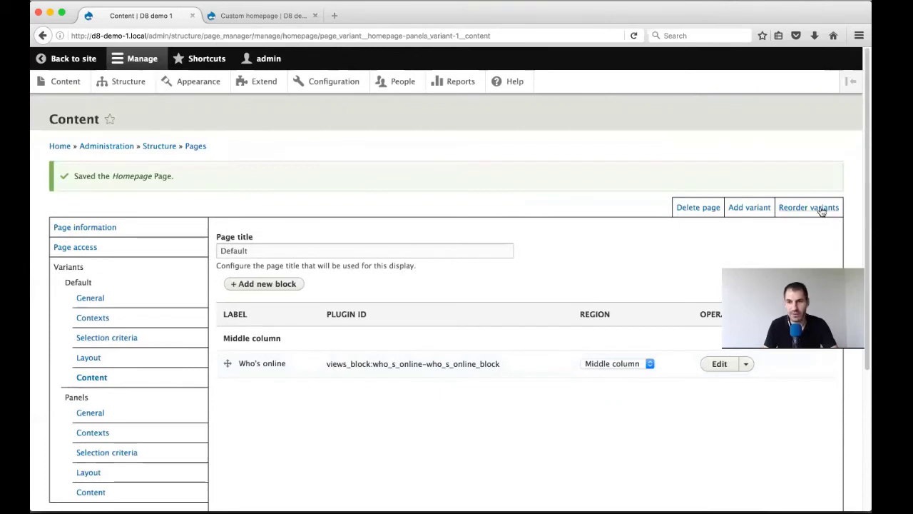
pyautogui.click(820, 207)
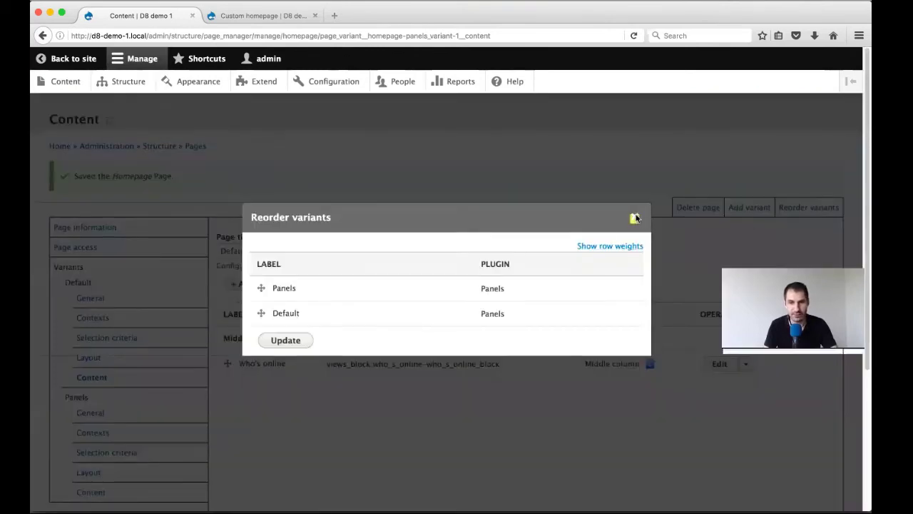
pyautogui.click(635, 218)
pyautogui.scroll(-3, 357, 214)
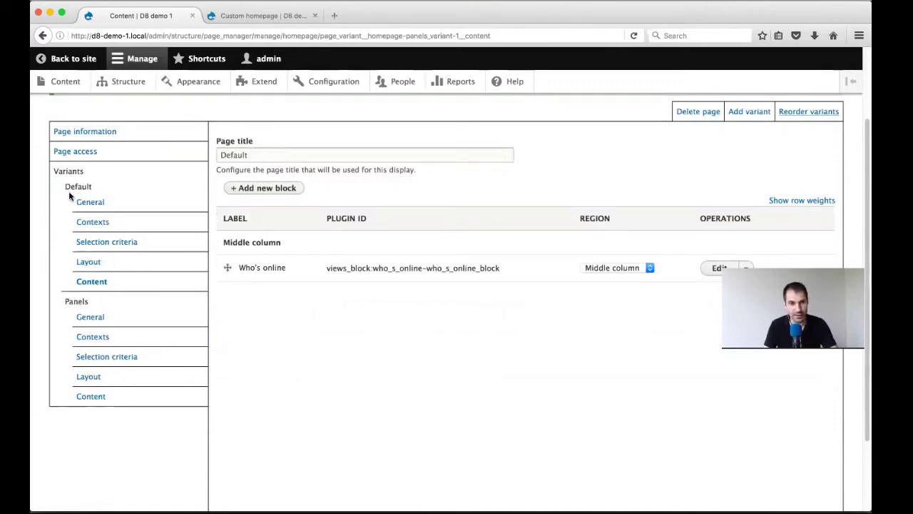
# - Confirm the variant order with Panels above Default, and update and save the Homepage page
pyautogui.click(791, 112)
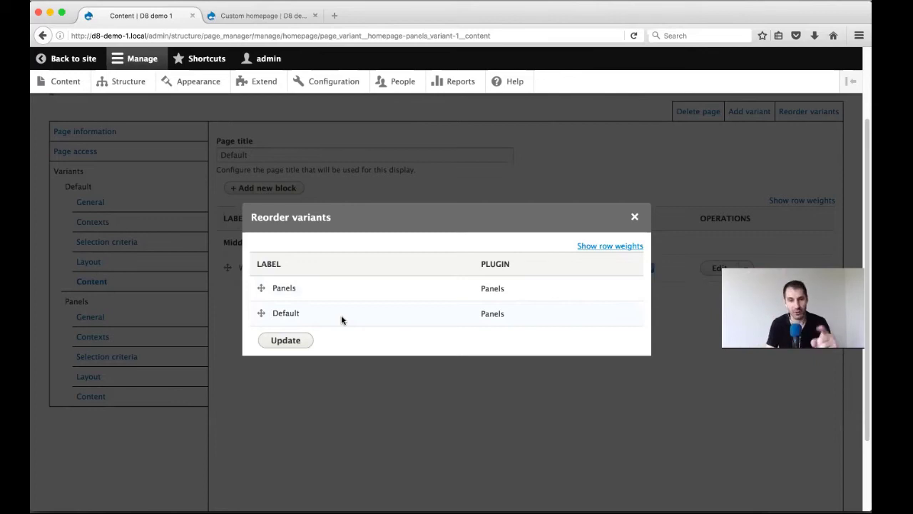
pyautogui.click(289, 340)
pyautogui.scroll(-3, 288, 333)
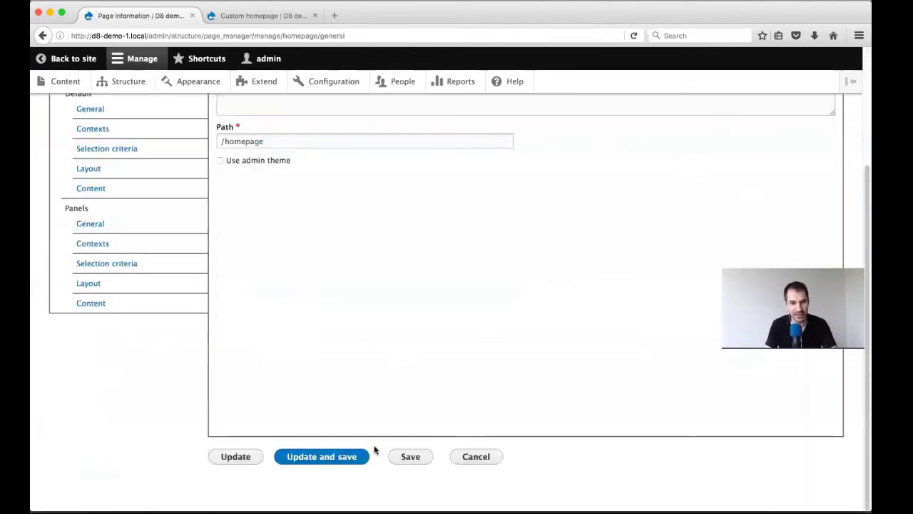
pyautogui.click(345, 456)
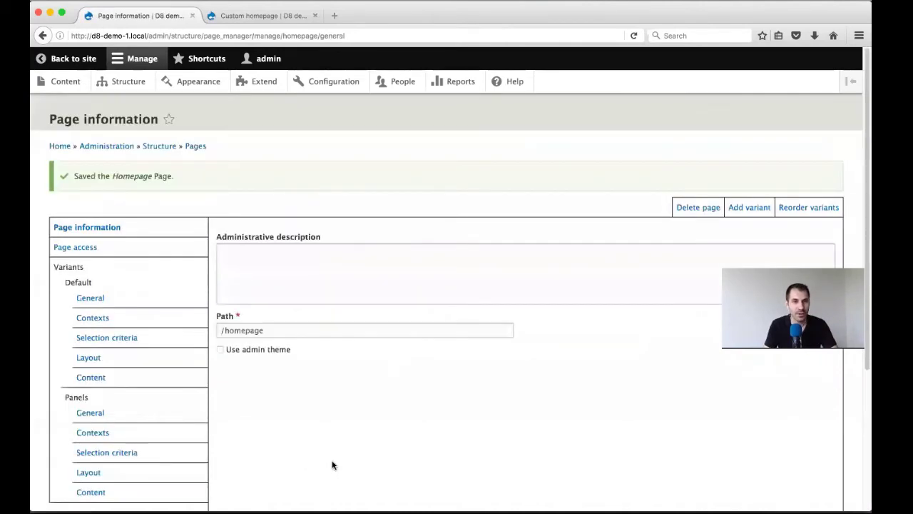
# - Reload the /homepage page as the logged-in admin to check which variant it shows
pyautogui.click(259, 17)
pyautogui.click(261, 40)
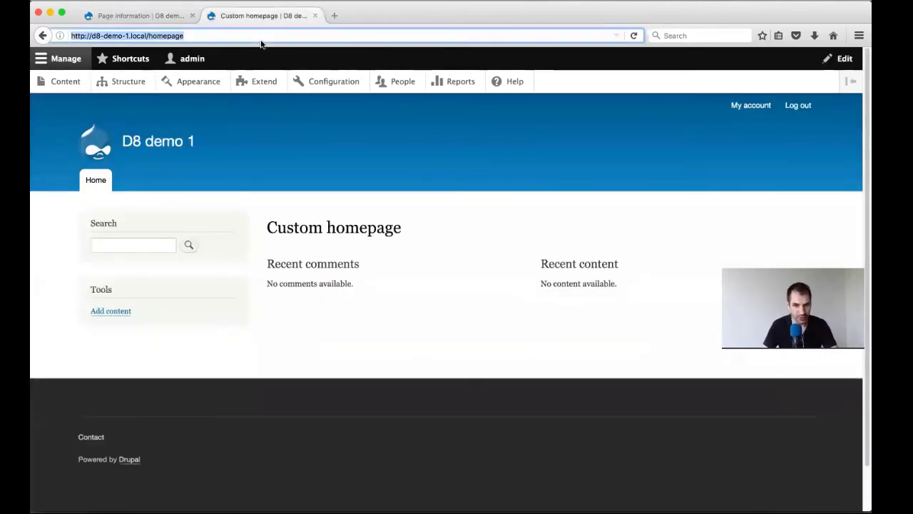
pyautogui.press('Return')
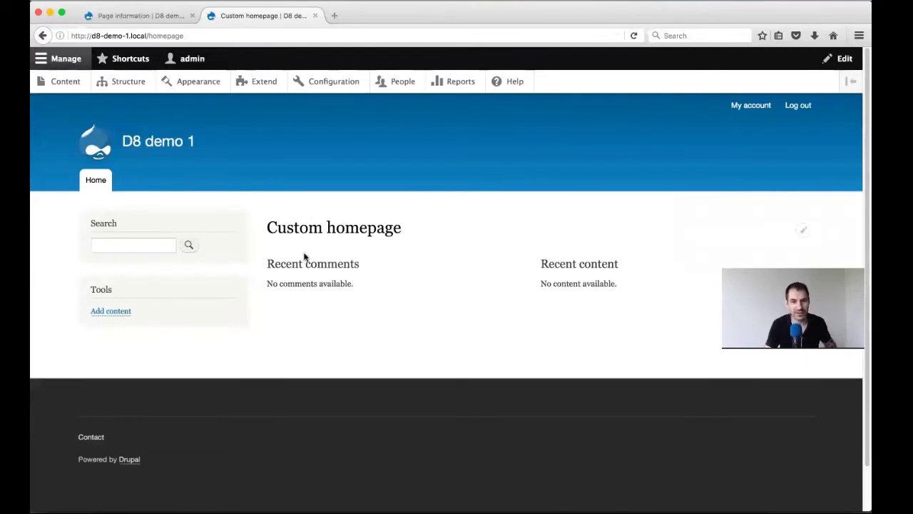
# - Open the copied homepage address in a private browsing window and examine the page title as an anonymous visitor
pyautogui.click(194, 34)
pyautogui.press('super+c')
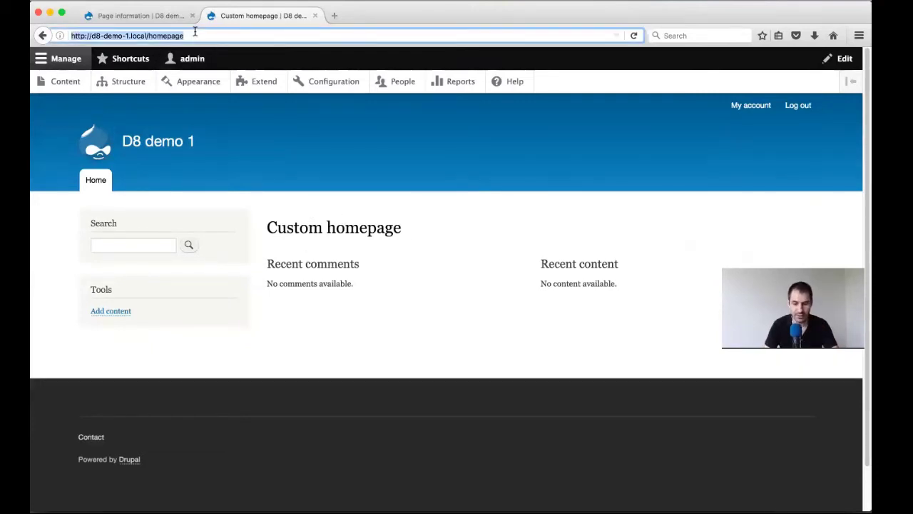
pyautogui.click(111, 0)
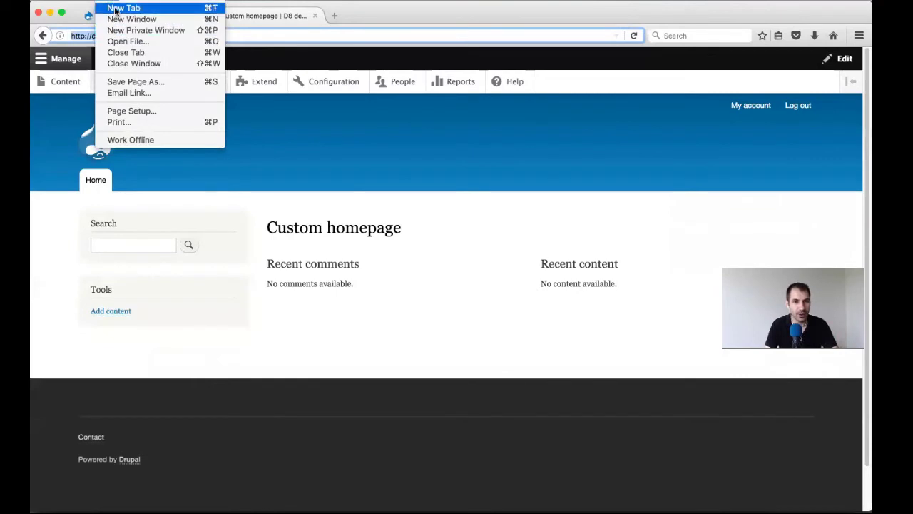
pyautogui.click(251, 37)
pyautogui.press('super+Tab')
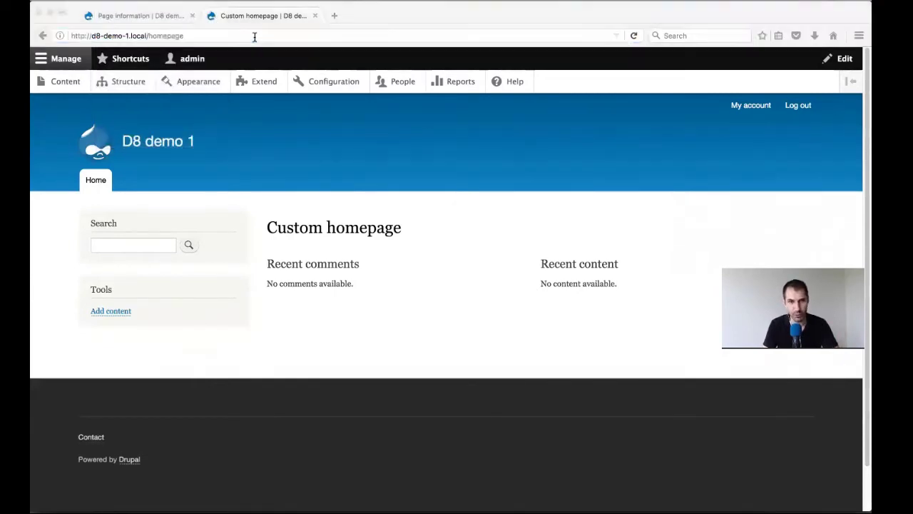
pyautogui.press('super+shift+p')
pyautogui.press('super+v')
pyautogui.press('Return')
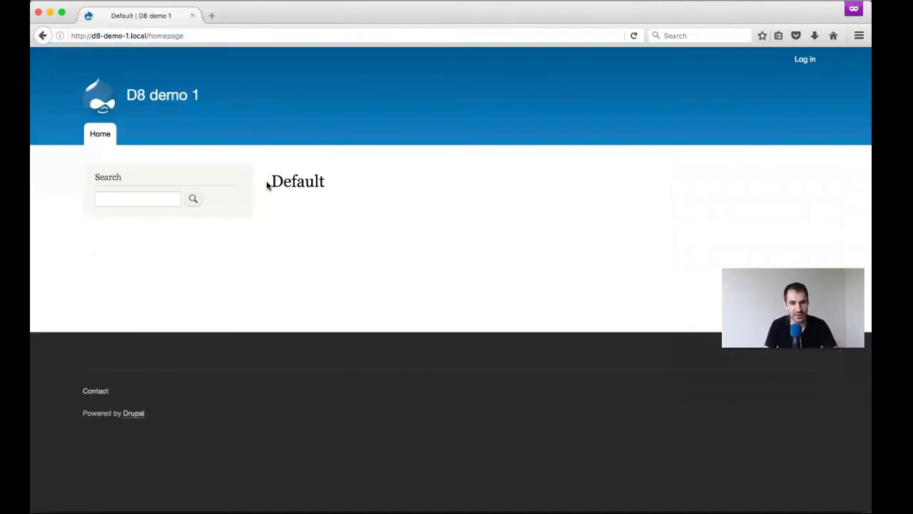
pyautogui.moveTo(268, 183); pyautogui.dragTo(329, 184)
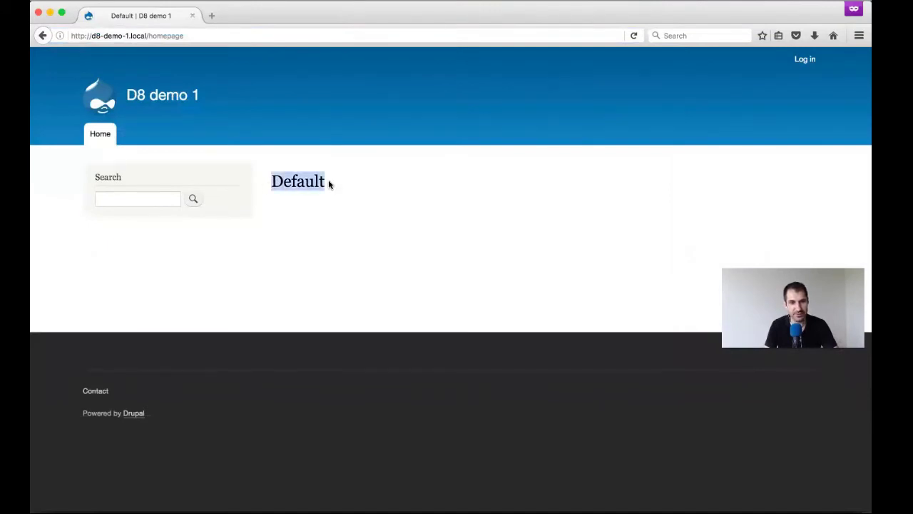
pyautogui.click(353, 204)
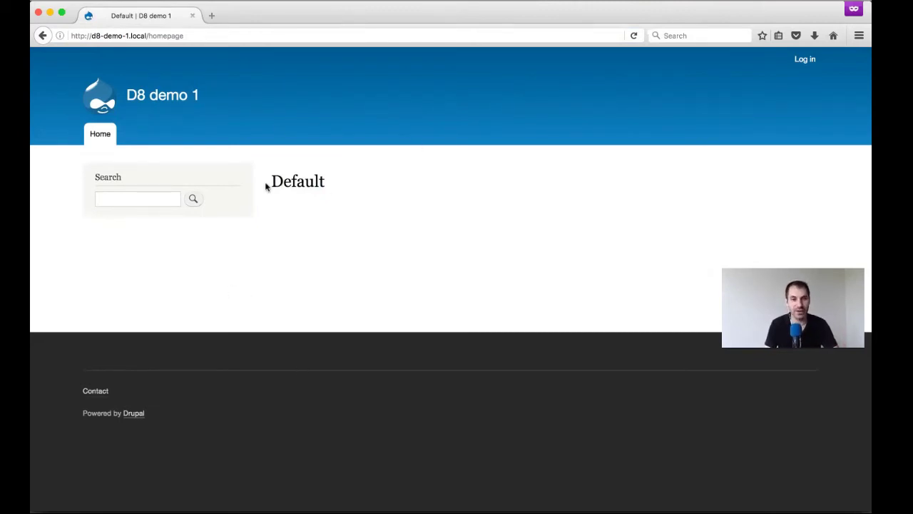
pyautogui.moveTo(267, 185); pyautogui.dragTo(351, 179)
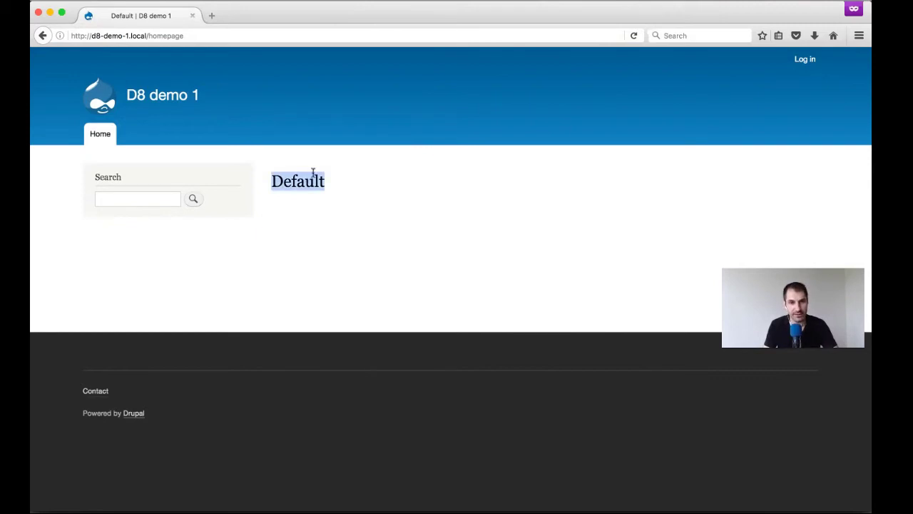
# - Back in the Homepage page's settings, reorder the variants so Default comes before Panels, and update and save
pyautogui.moveTo(300, 22); pyautogui.dragTo(338, 62)
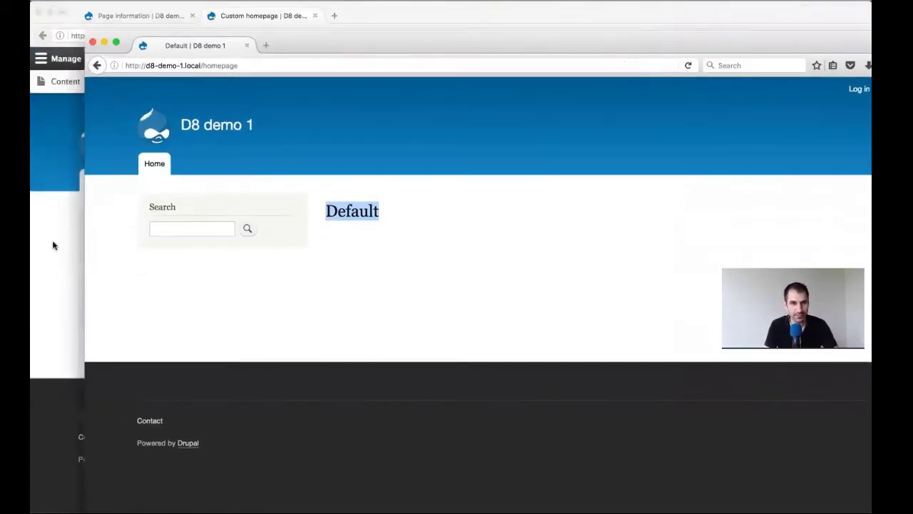
pyautogui.click(52, 245)
pyautogui.click(143, 17)
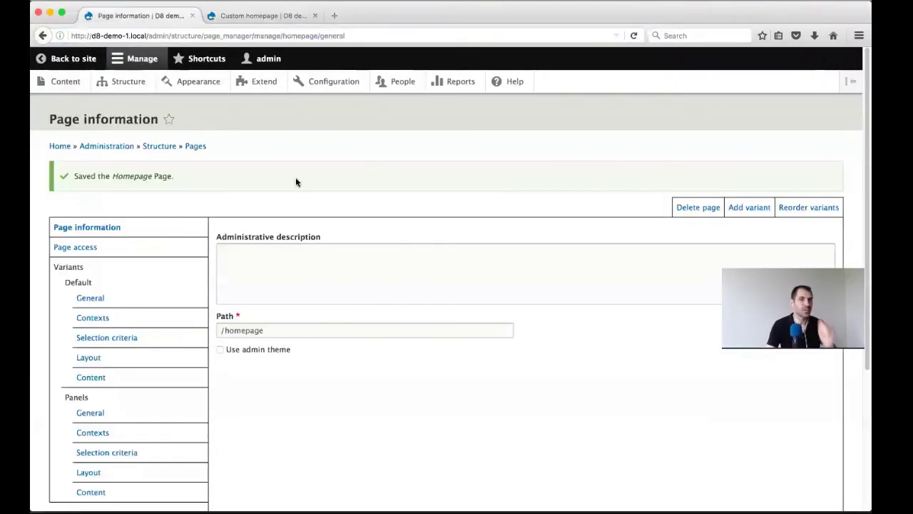
pyautogui.click(828, 207)
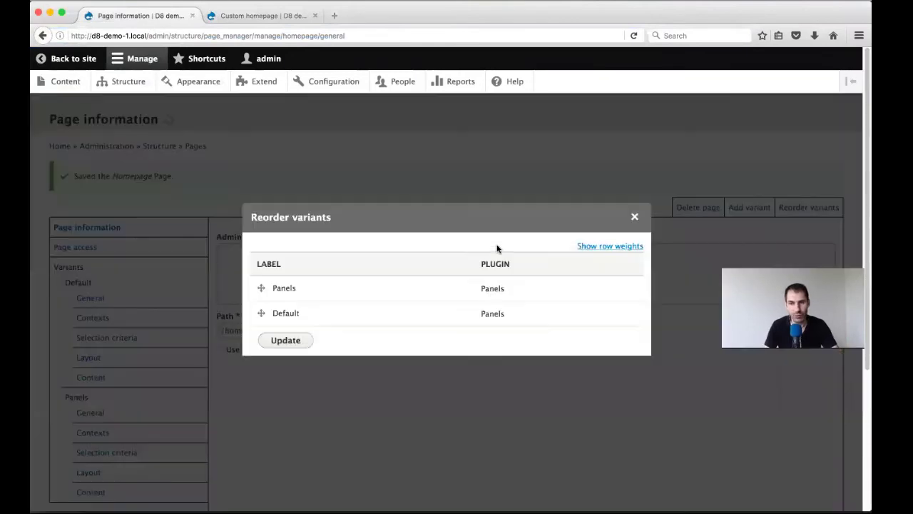
pyautogui.moveTo(263, 313); pyautogui.dragTo(264, 278)
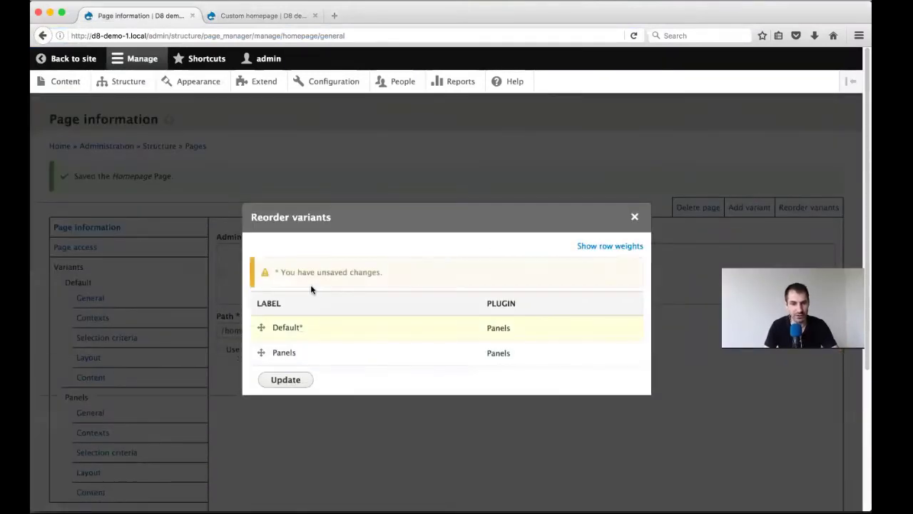
pyautogui.click(295, 381)
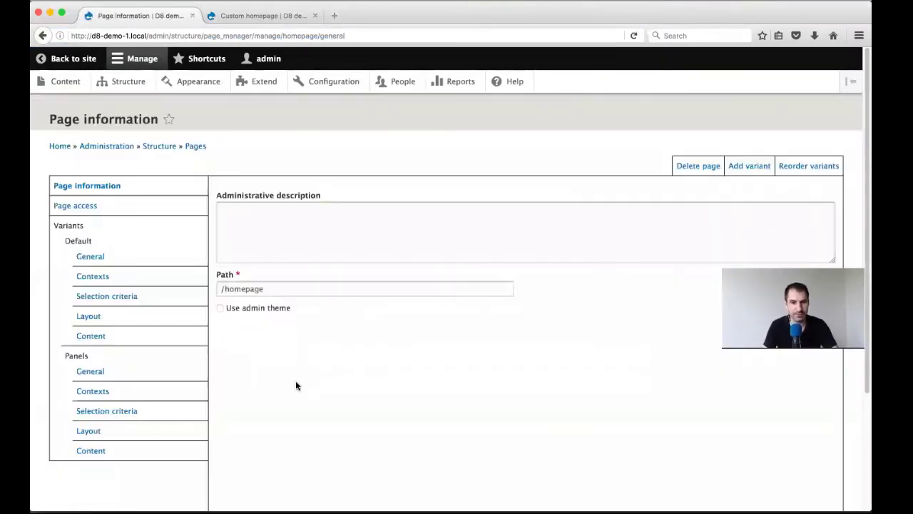
pyautogui.scroll(-3, 295, 382)
pyautogui.click(314, 455)
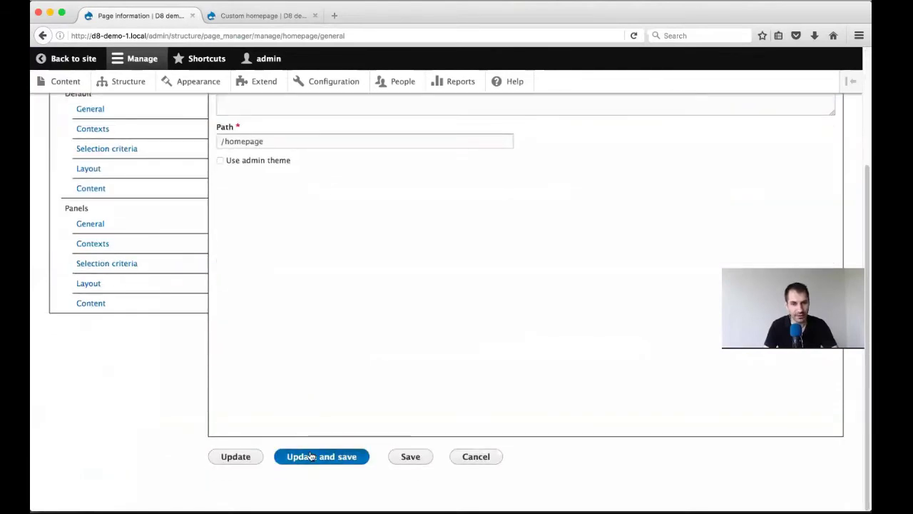
# - Reload the homepage as admin to check the effect of the new variant order, then close its tab
pyautogui.click(246, 16)
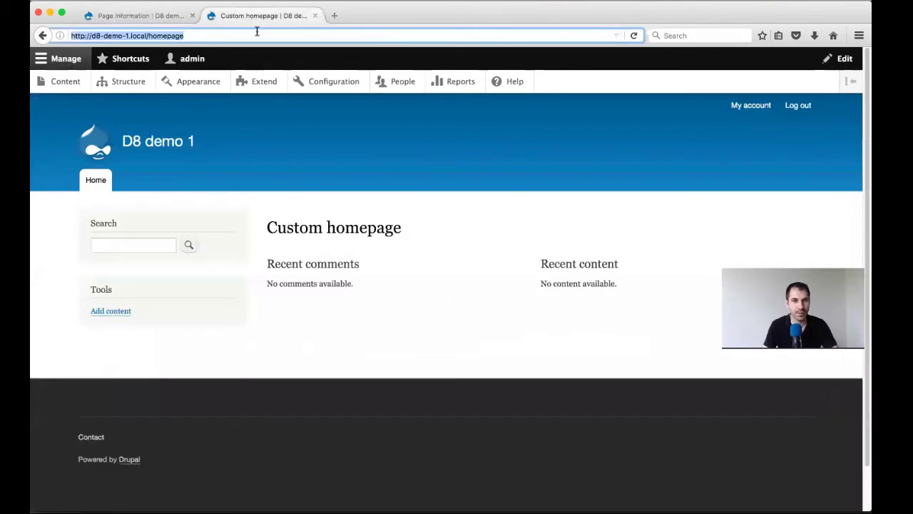
pyautogui.click(255, 32)
pyautogui.press('Return')
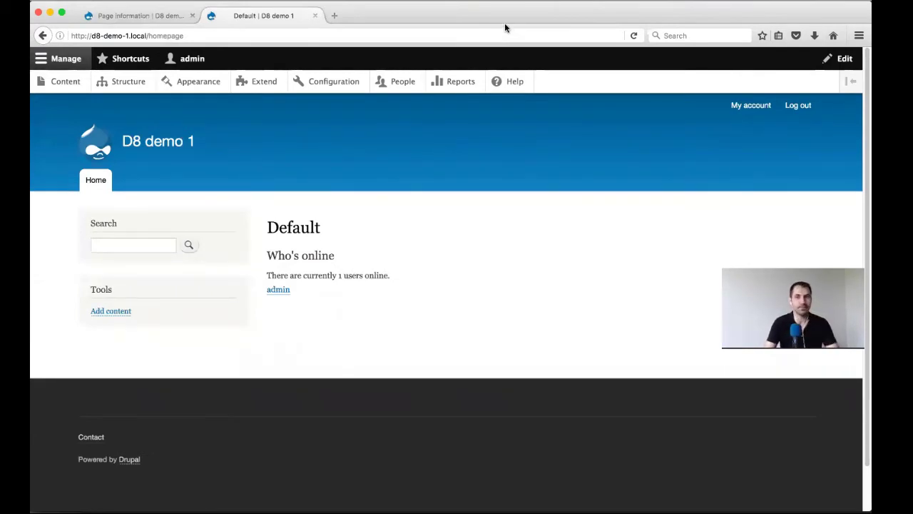
pyautogui.click(316, 15)
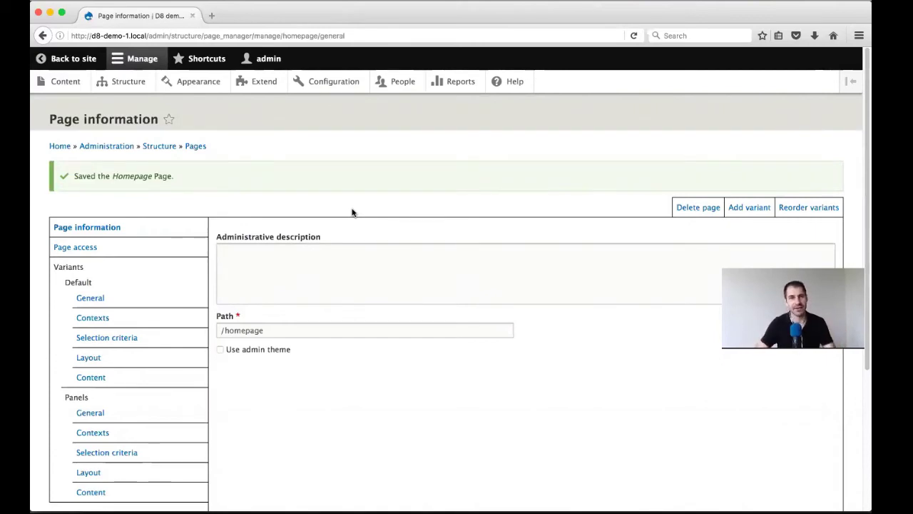
# - Install the Panels IPE module from the Panels group on the site's module list
pyautogui.click(260, 82)
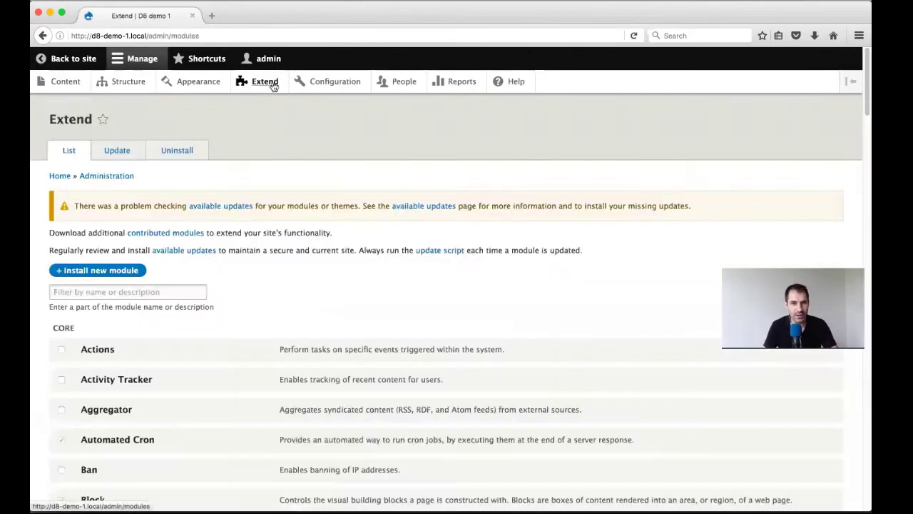
pyautogui.scroll(-2, 275, 147)
pyautogui.scroll(-20, 275, 147)
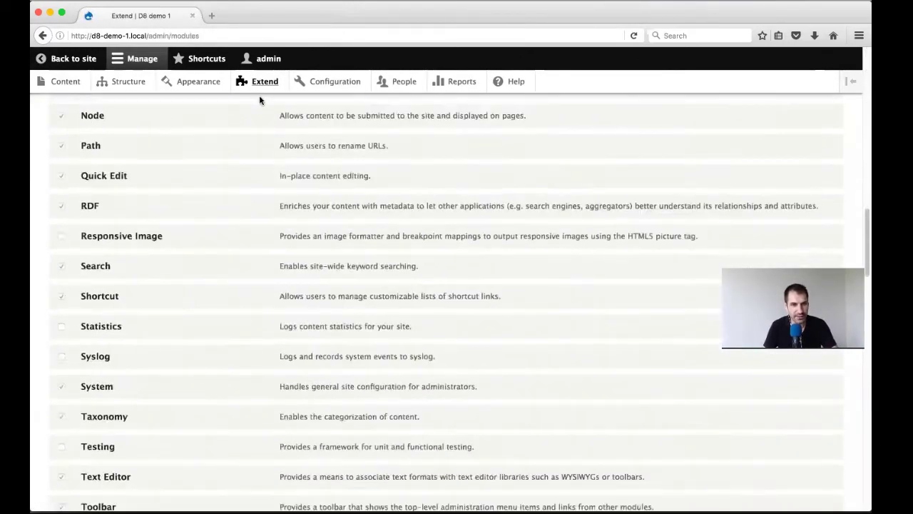
pyautogui.scroll(-13, 268, 180)
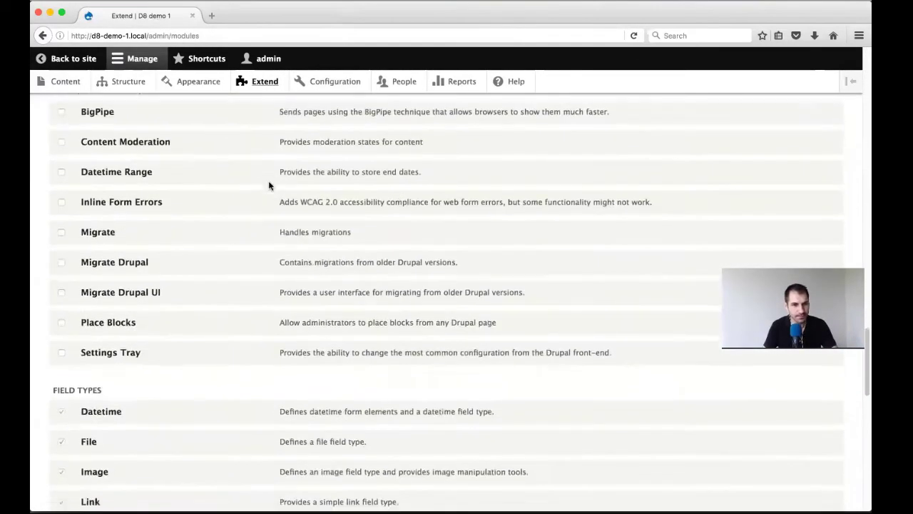
pyautogui.scroll(-12, 273, 187)
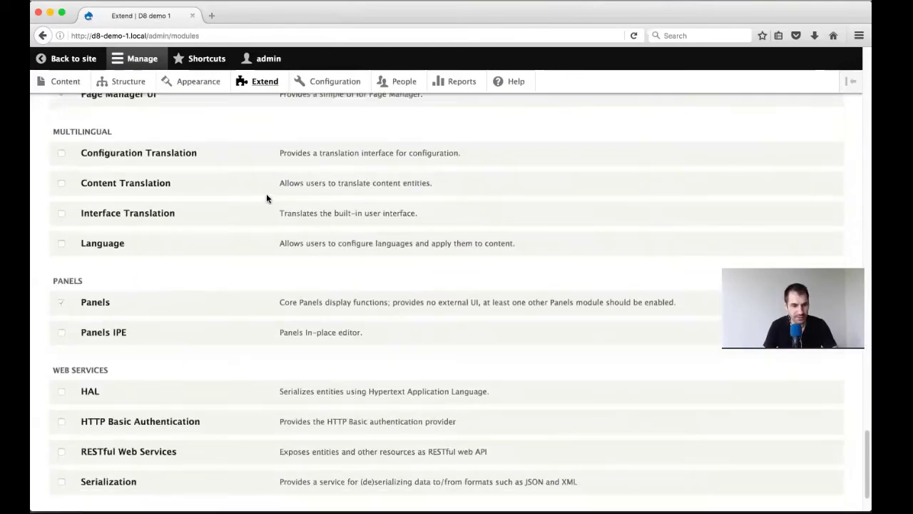
pyautogui.scroll(-1, 266, 198)
pyautogui.click(102, 308)
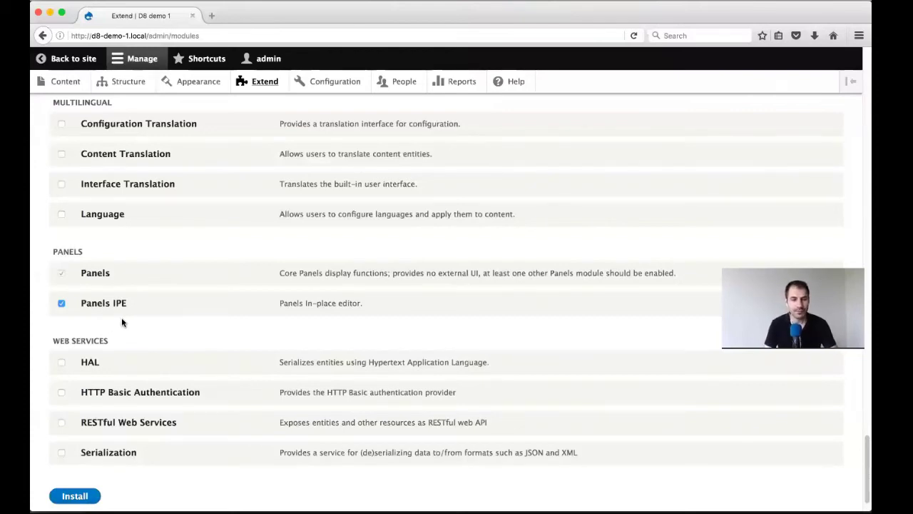
pyautogui.click(86, 494)
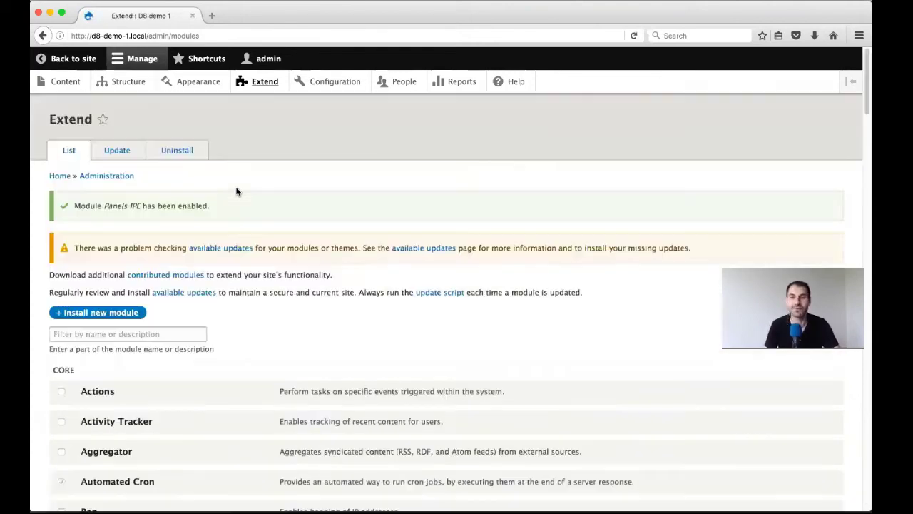
# - Return to the site, open the Homepage page from the site structure's Pages list, and view its Default variant's content
pyautogui.click(84, 67)
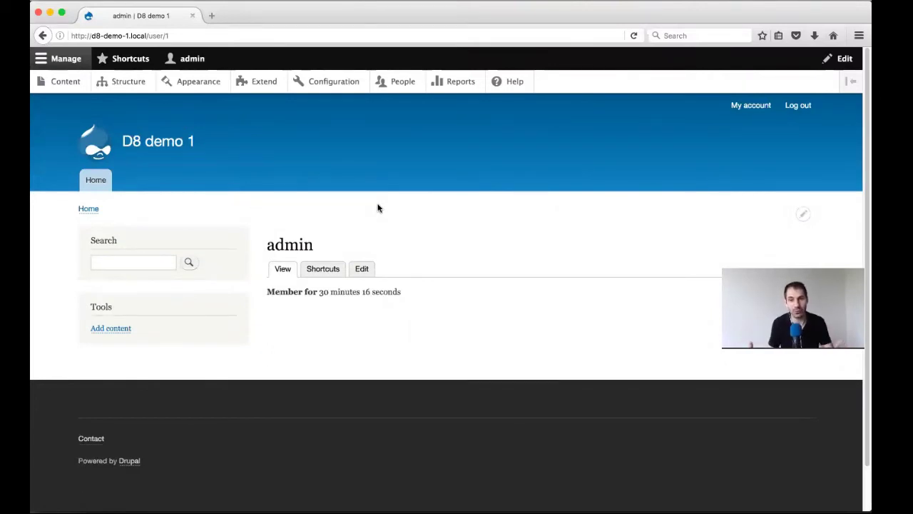
pyautogui.click(127, 83)
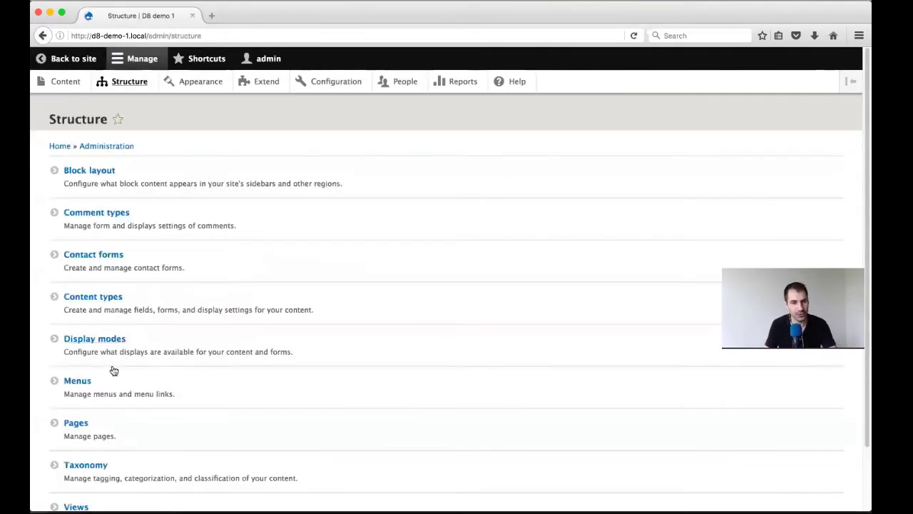
pyautogui.click(80, 423)
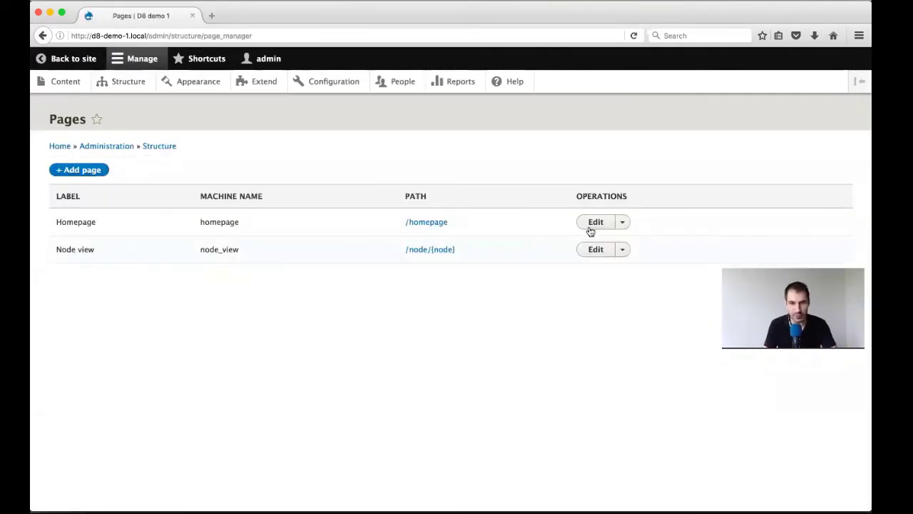
pyautogui.click(595, 222)
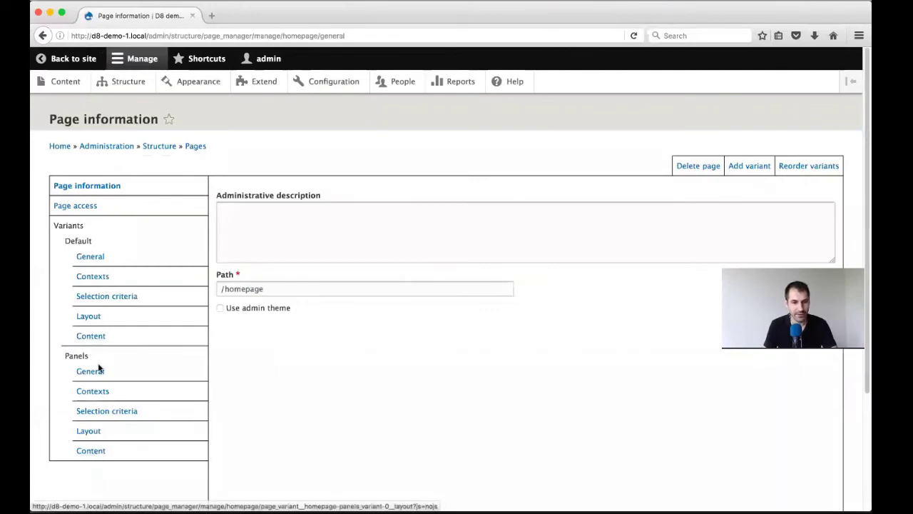
pyautogui.click(95, 340)
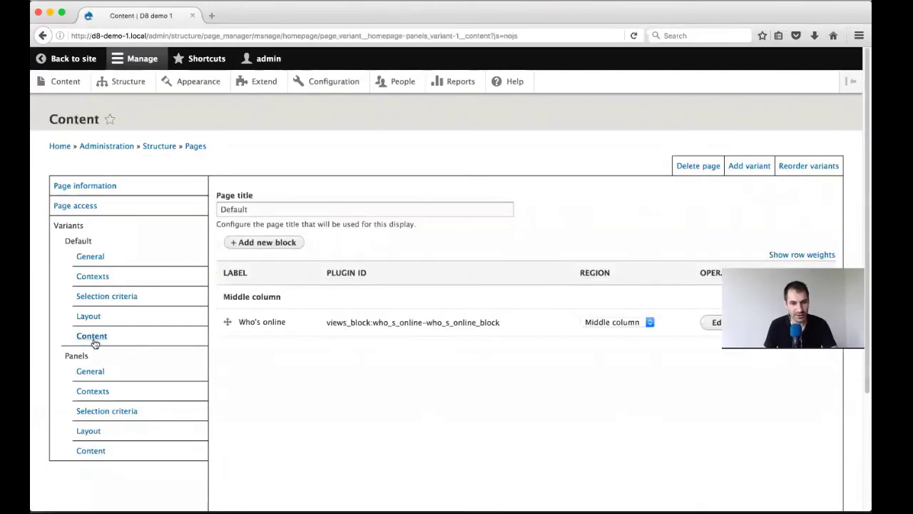
pyautogui.scroll(-4, 318, 367)
pyautogui.scroll(2, 286, 359)
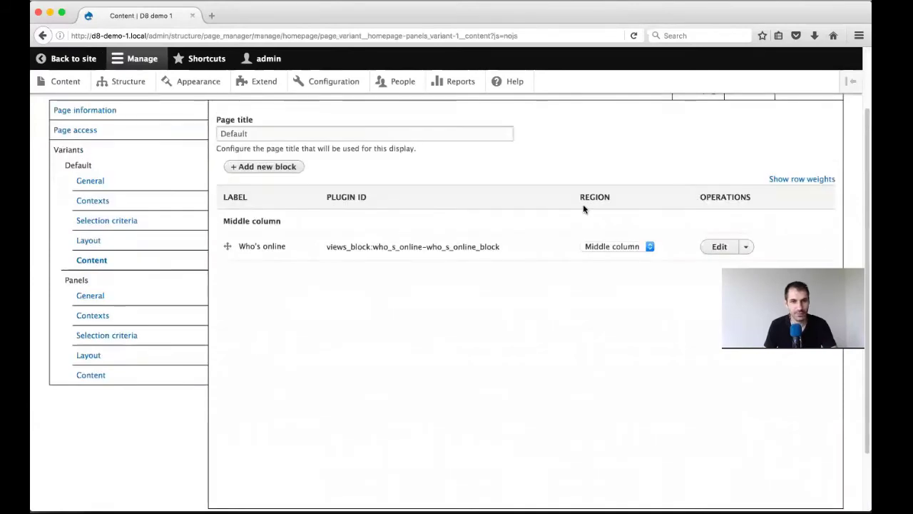
pyautogui.scroll(-2, 808, 164)
pyautogui.scroll(3, 806, 150)
# - Reorder the Homepage page's variants so Panels comes before Default, and update and save
pyautogui.click(805, 137)
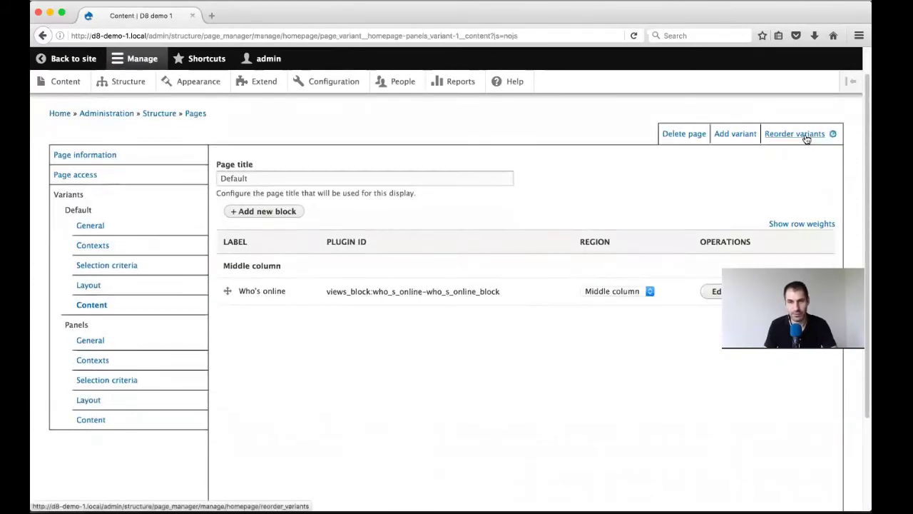
pyautogui.moveTo(260, 311); pyautogui.dragTo(275, 338)
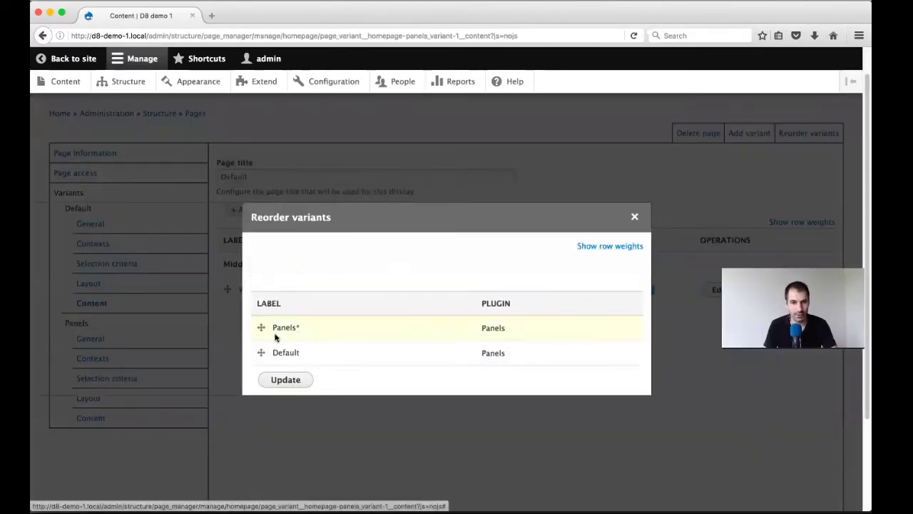
pyautogui.click(285, 379)
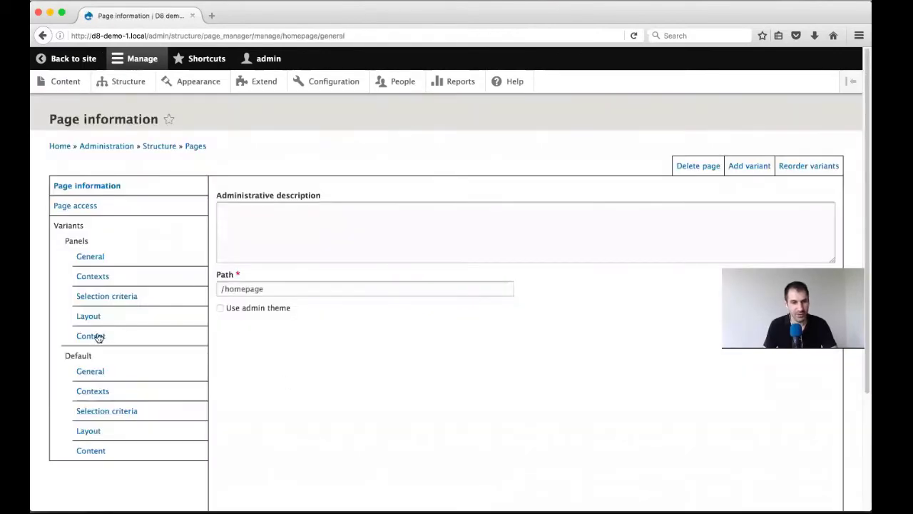
pyautogui.scroll(-3, 174, 351)
pyautogui.click(307, 457)
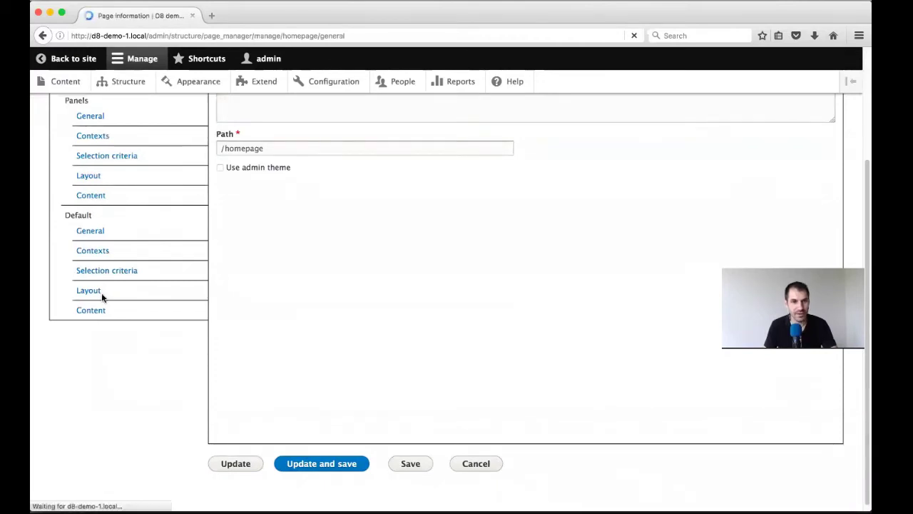
# - Set the Panels variant's builder to In-place editor, and update and save the page
pyautogui.click(98, 378)
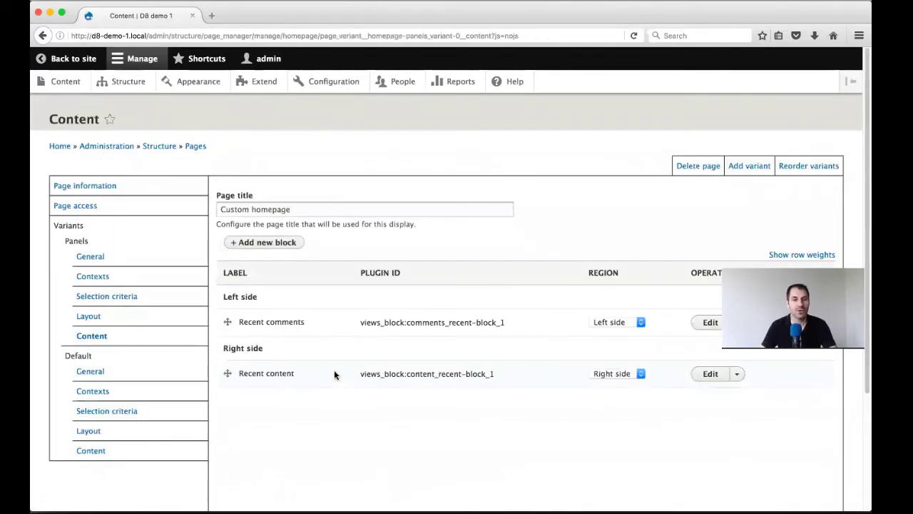
pyautogui.scroll(-3, 324, 365)
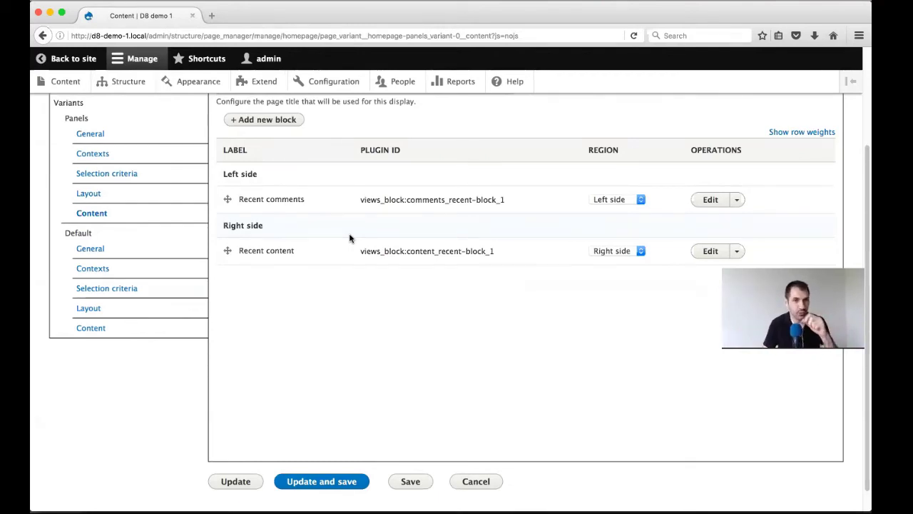
pyautogui.click(91, 135)
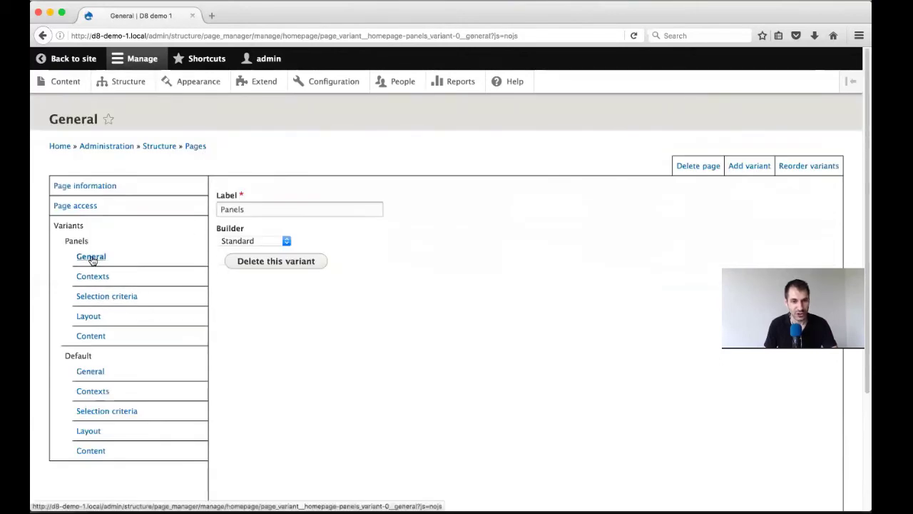
pyautogui.click(237, 241)
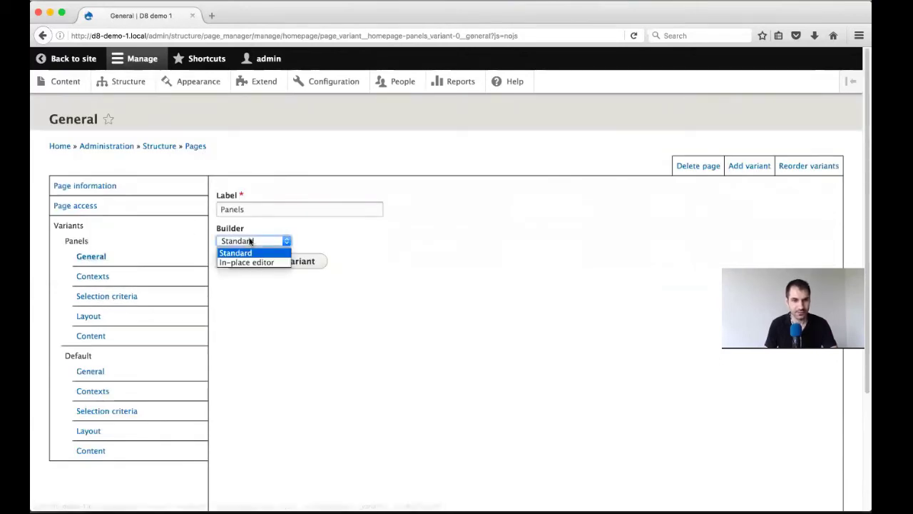
pyautogui.click(259, 241)
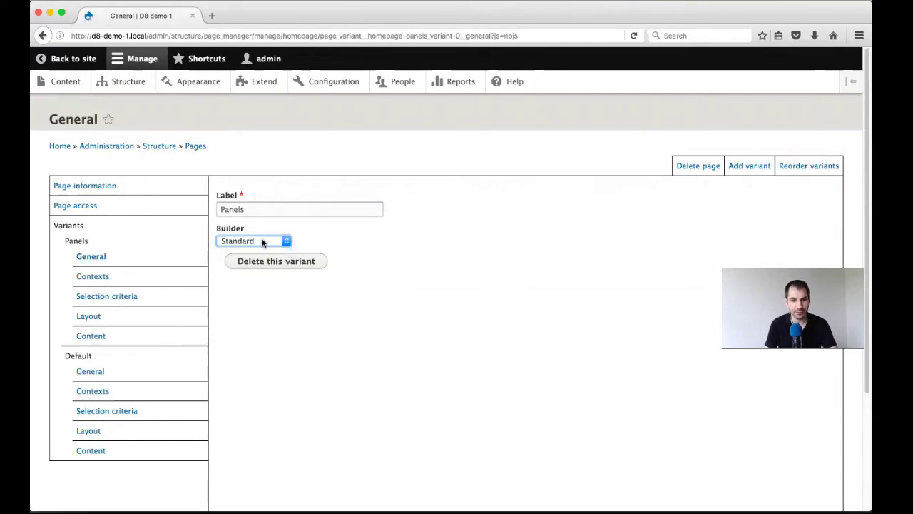
pyautogui.click(262, 242)
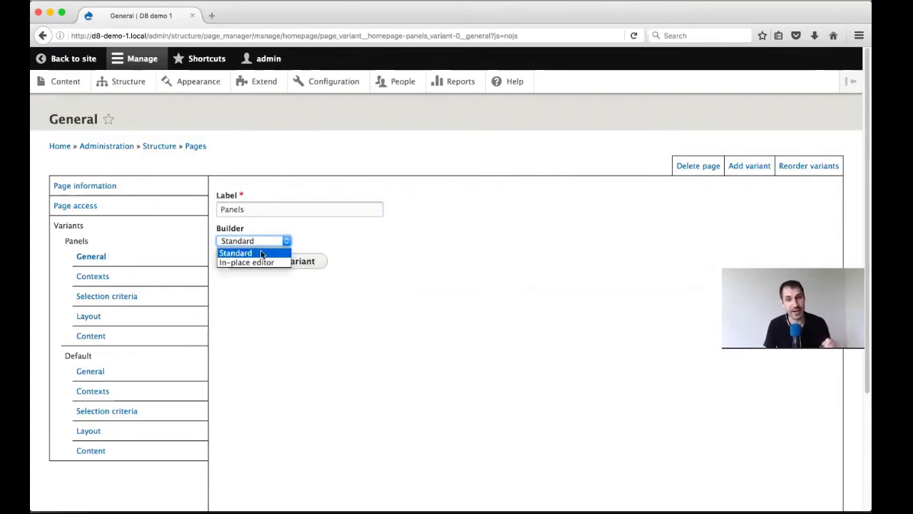
pyautogui.click(255, 263)
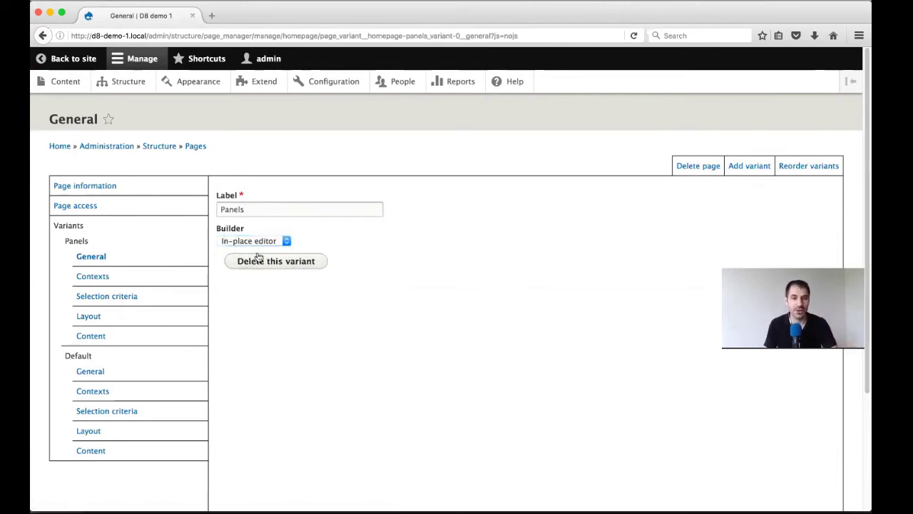
pyautogui.click(284, 241)
pyautogui.click(255, 263)
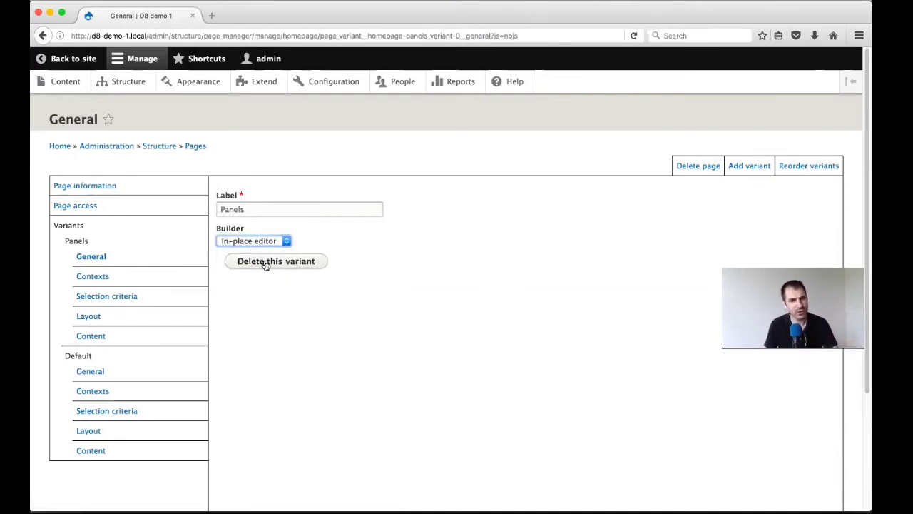
pyautogui.click(385, 262)
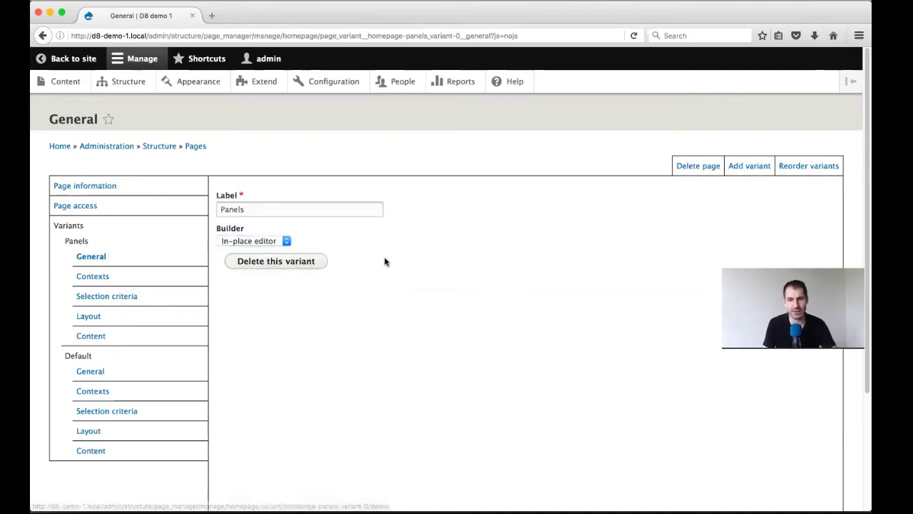
pyautogui.scroll(-5, 366, 269)
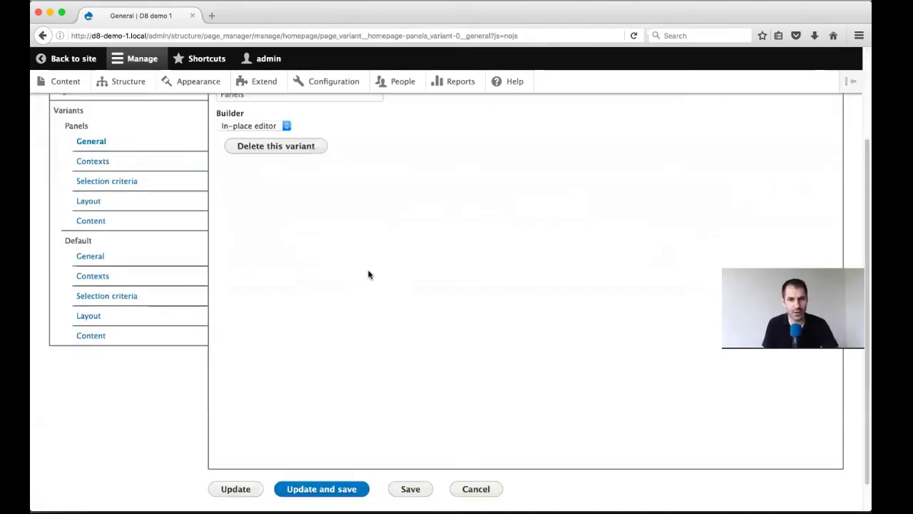
pyautogui.click(316, 455)
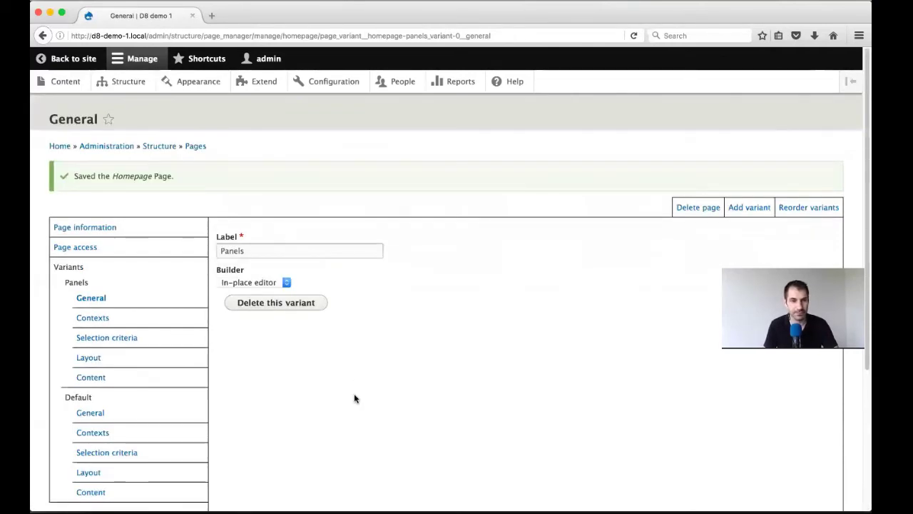
# - Open the site in a new browser tab and go to its /homepage path
pyautogui.keyDown('super'); pyautogui.click(75, 62); pyautogui.keyUp('super')
pyautogui.click(214, 17)
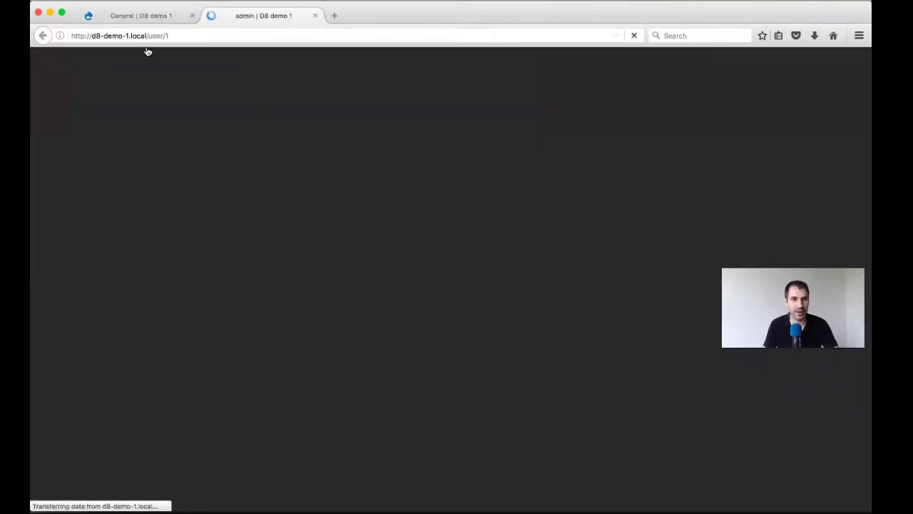
pyautogui.moveTo(148, 35); pyautogui.dragTo(241, 32)
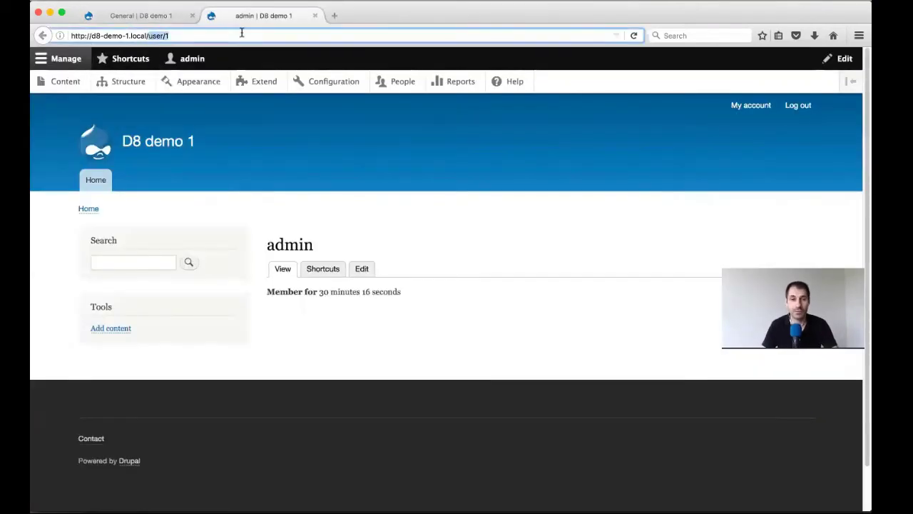
pyautogui.write('homepage')
pyautogui.press('Return')
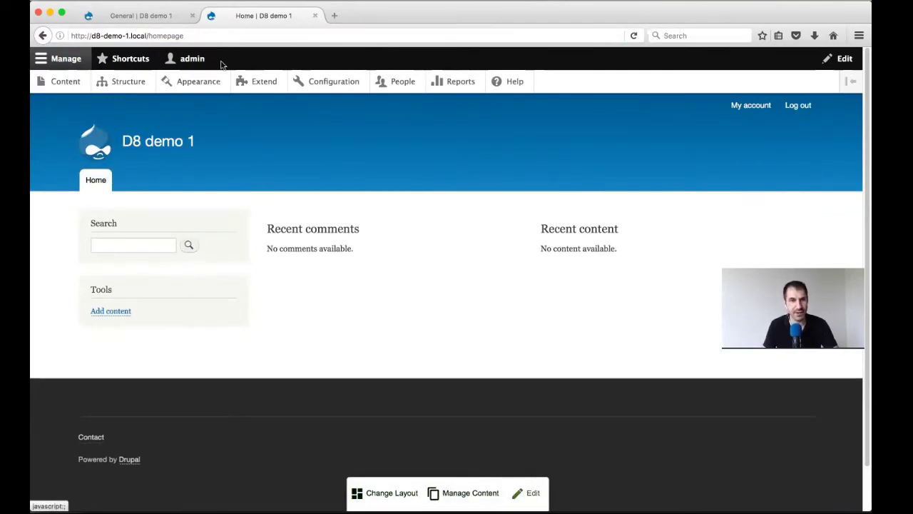
# - Open the block layout in a separate tab, set the region of the Search and Tools blocks to None, and save the blocks
pyautogui.keyDown('super'); pyautogui.click(114, 90); pyautogui.keyUp('super')
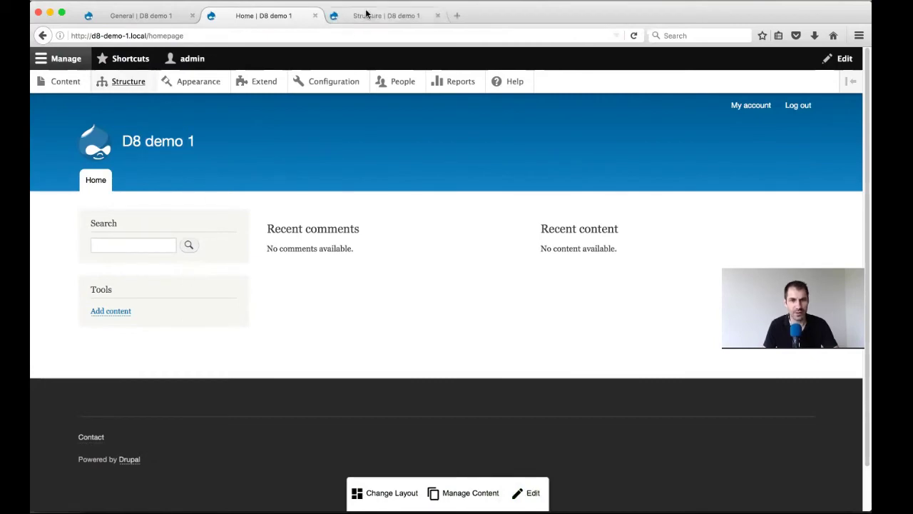
pyautogui.click(366, 12)
pyautogui.click(77, 171)
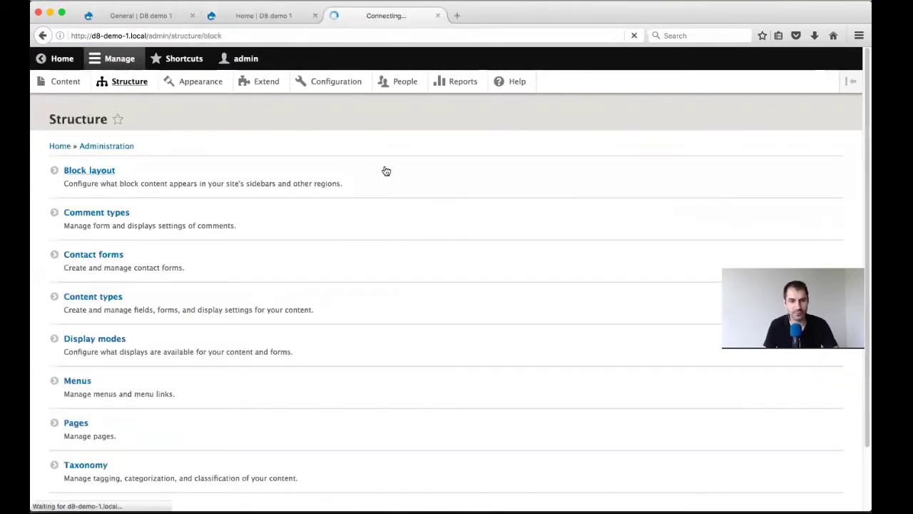
pyautogui.scroll(-5, 279, 310)
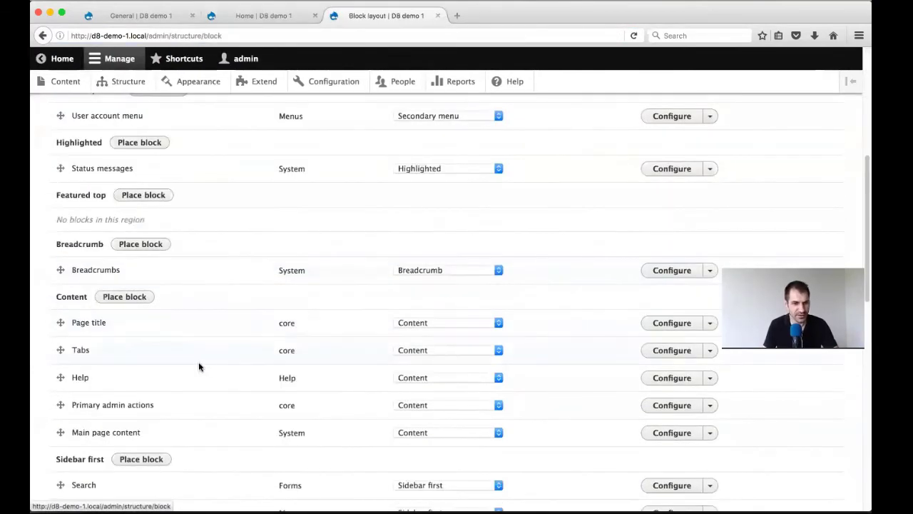
pyautogui.click(420, 420)
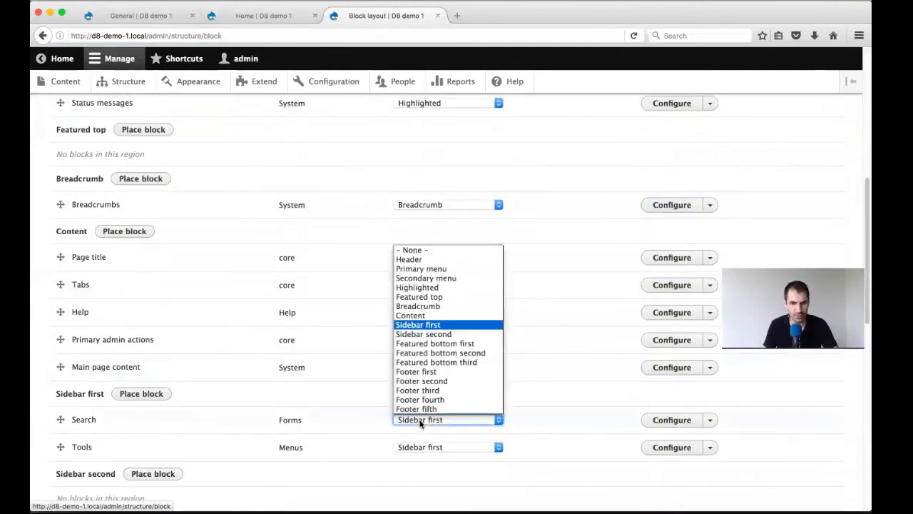
pyautogui.click(423, 249)
pyautogui.click(442, 461)
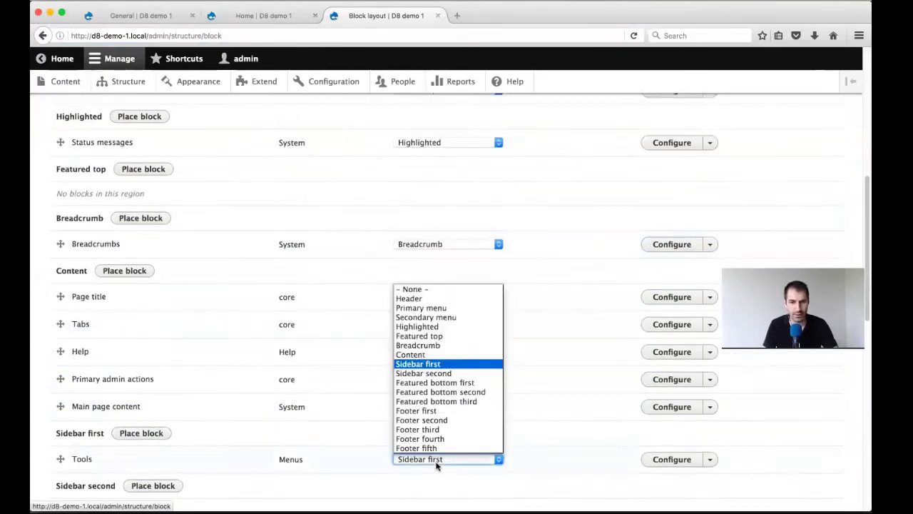
pyautogui.click(406, 289)
pyautogui.scroll(-6, 404, 341)
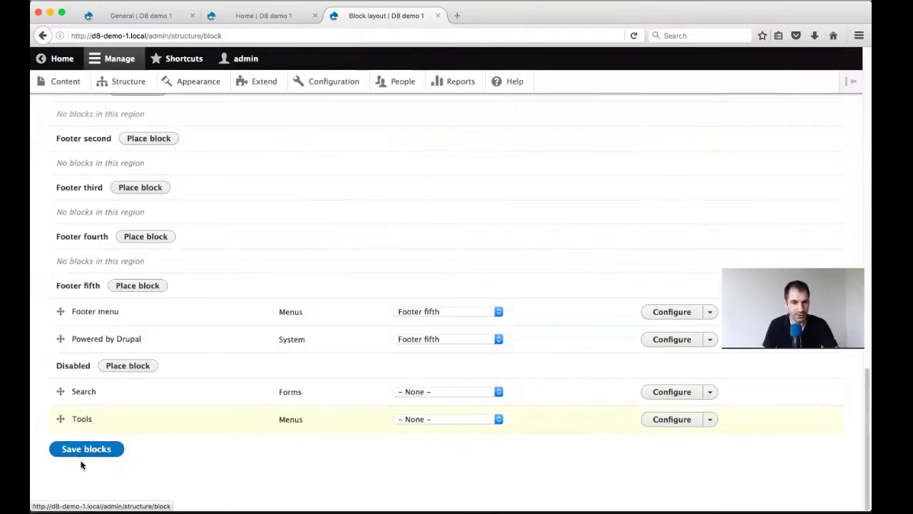
pyautogui.click(86, 449)
# - Return to the homepage tab, reload the page, and examine its layout without the sidebar blocks
pyautogui.press('super+Tab')
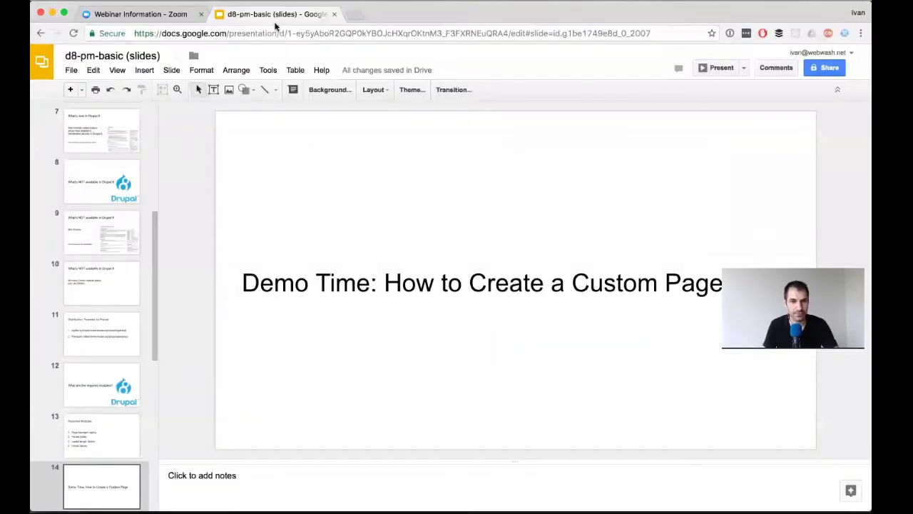
pyautogui.press('super+Tab')
pyautogui.click(265, 15)
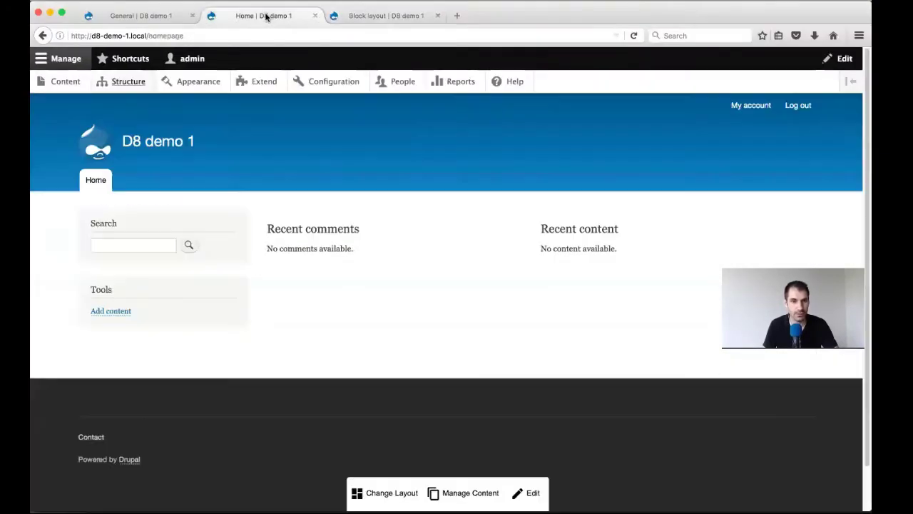
pyautogui.click(223, 37)
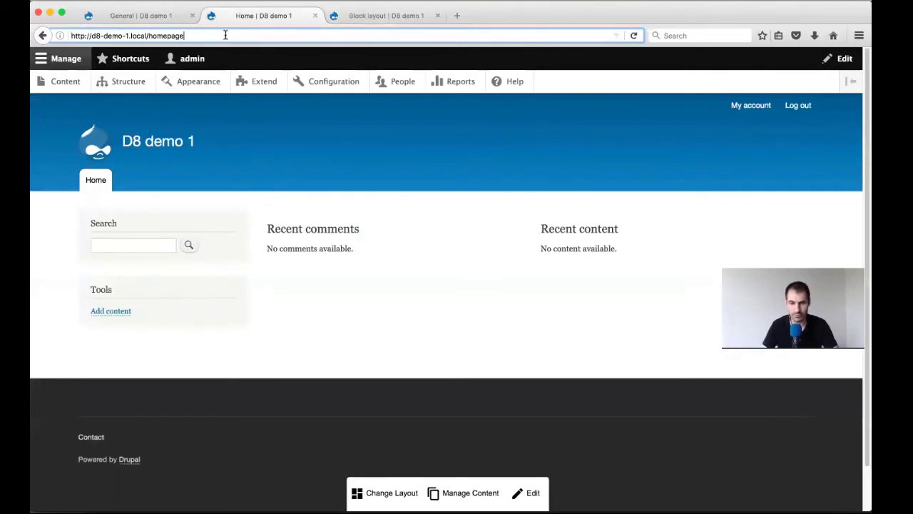
pyautogui.press('Return')
pyautogui.scroll(-1, 526, 191)
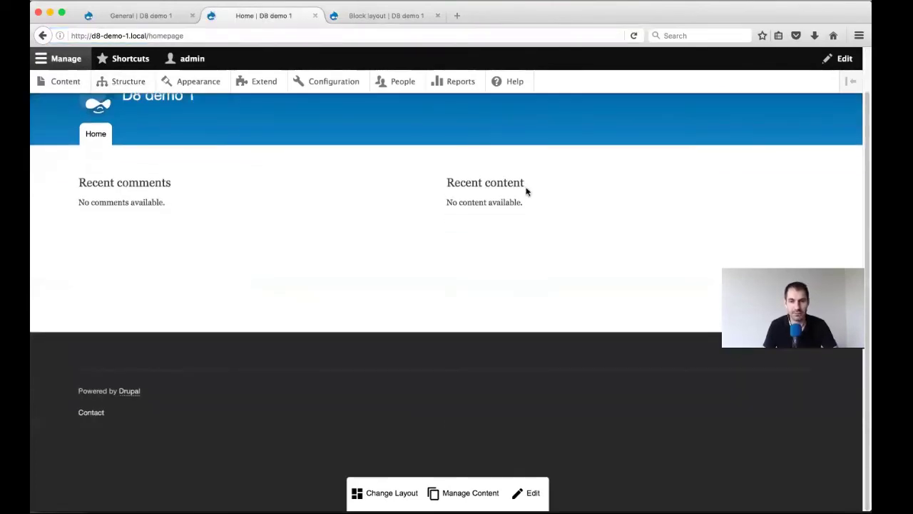
pyautogui.scroll(1, 433, 375)
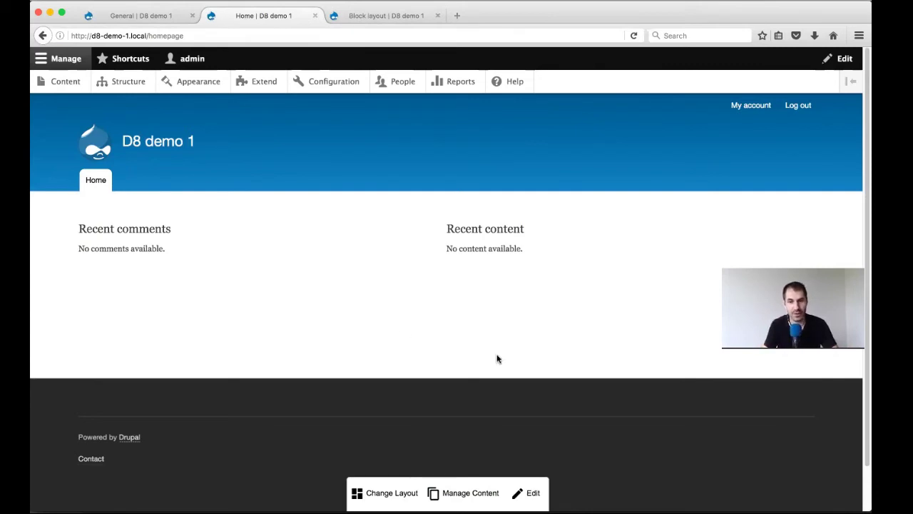
pyautogui.click(465, 492)
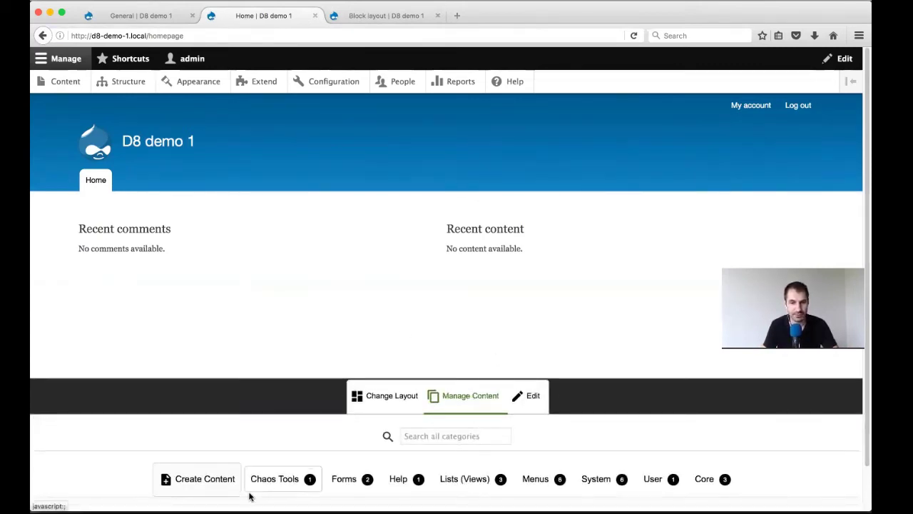
pyautogui.click(528, 395)
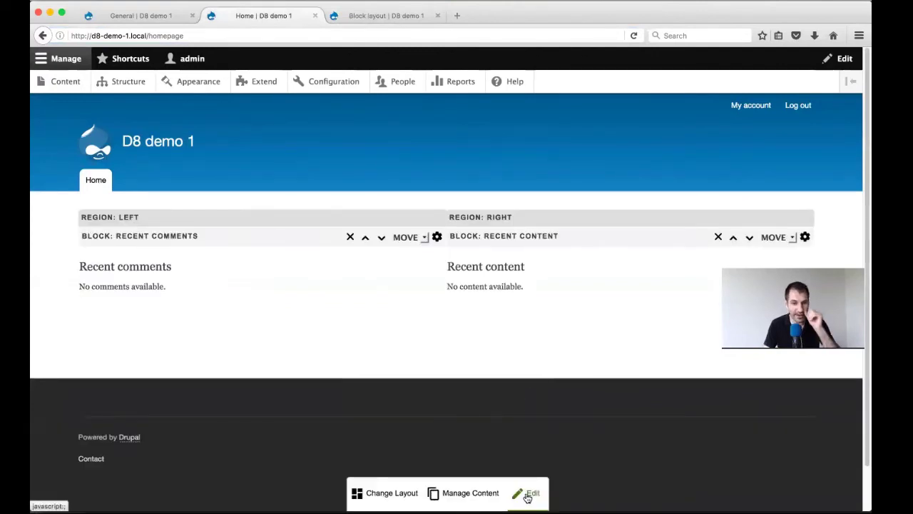
pyautogui.moveTo(285, 242); pyautogui.dragTo(569, 259)
pyautogui.moveTo(575, 304); pyautogui.dragTo(235, 241)
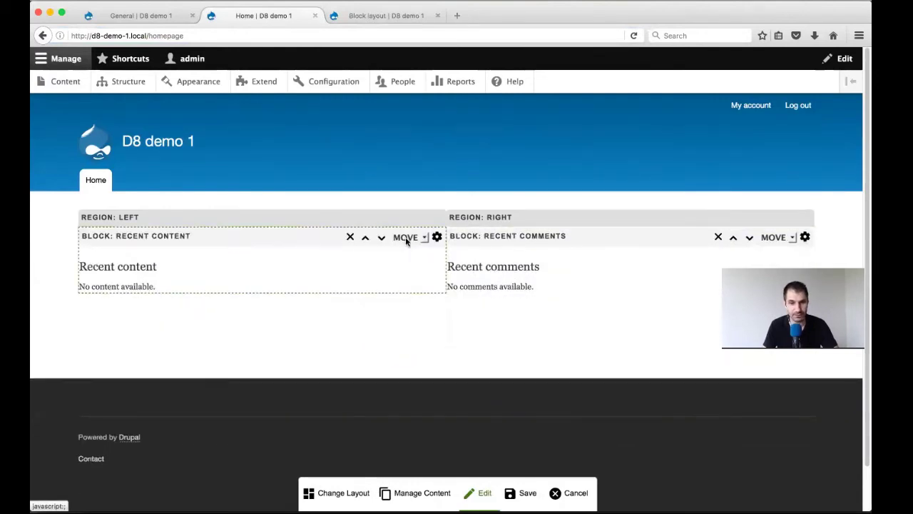
pyautogui.click(435, 237)
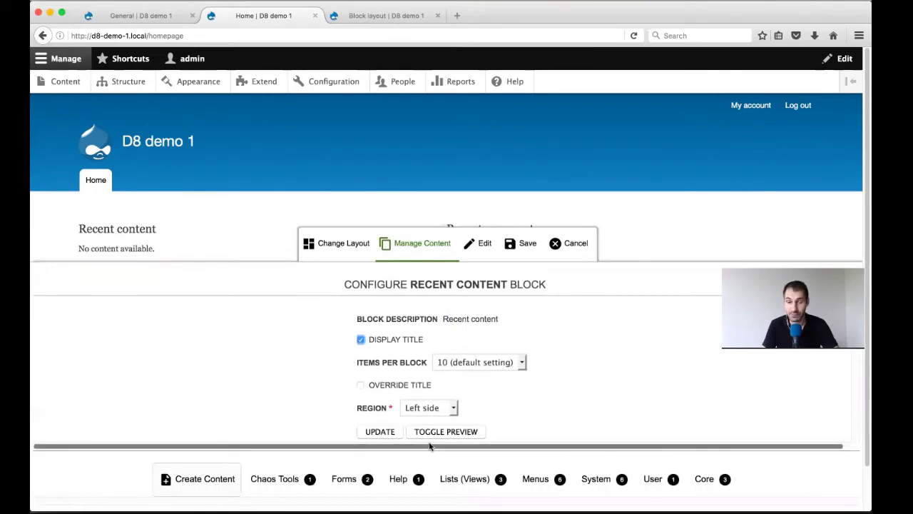
pyautogui.click(572, 246)
pyautogui.click(502, 243)
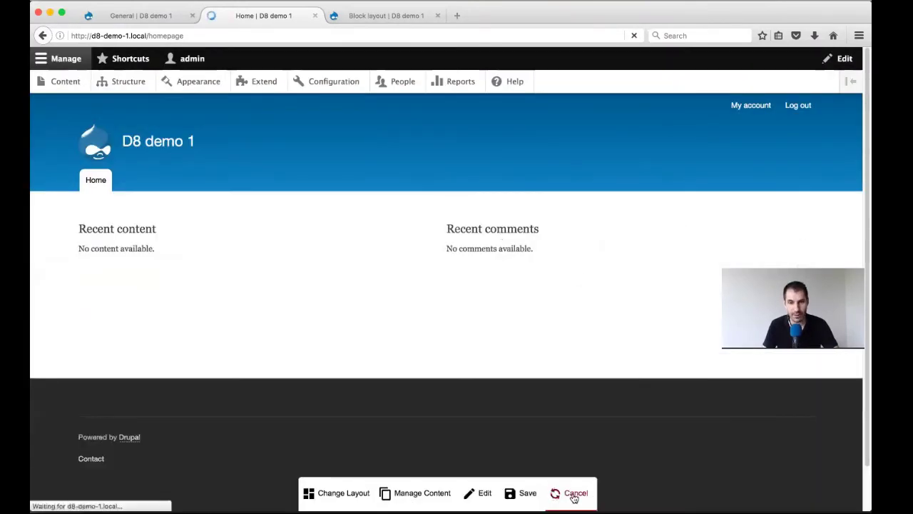
# - Swap the homepage blocks in place, with Recent content in the Left region and Recent comments in the Right region, and save
pyautogui.click(526, 494)
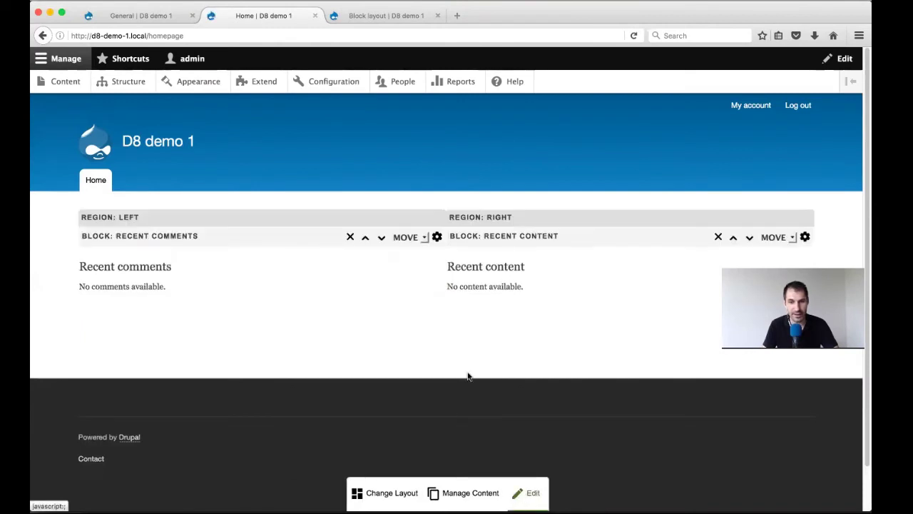
pyautogui.moveTo(189, 237); pyautogui.dragTo(501, 241)
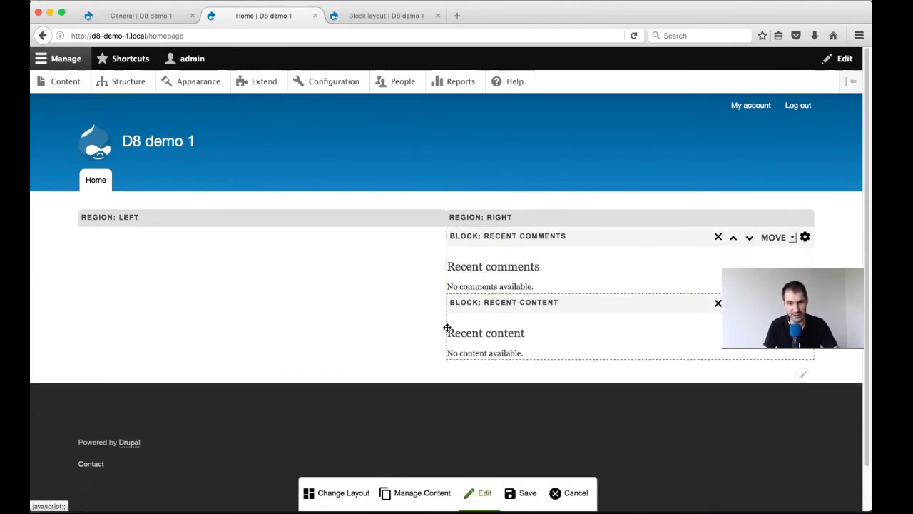
pyautogui.moveTo(447, 328); pyautogui.dragTo(302, 326)
pyautogui.moveTo(502, 309); pyautogui.dragTo(296, 276)
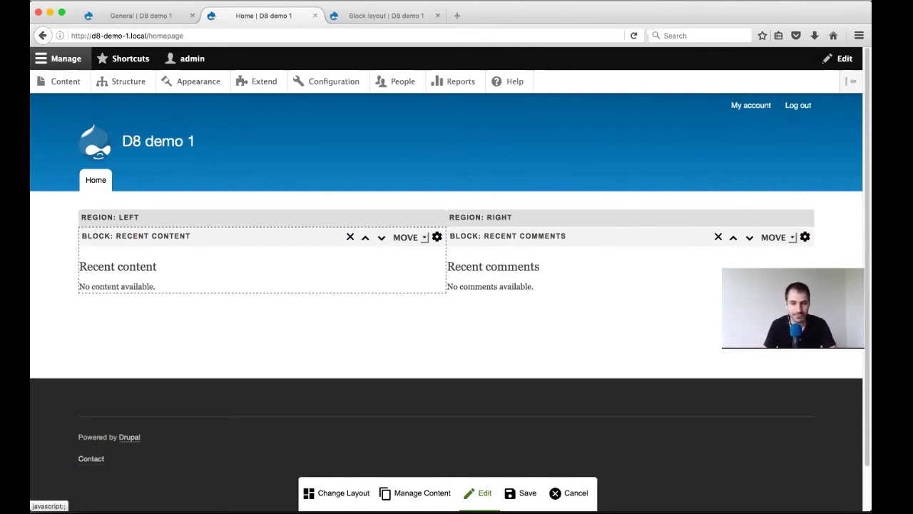
pyautogui.click(521, 493)
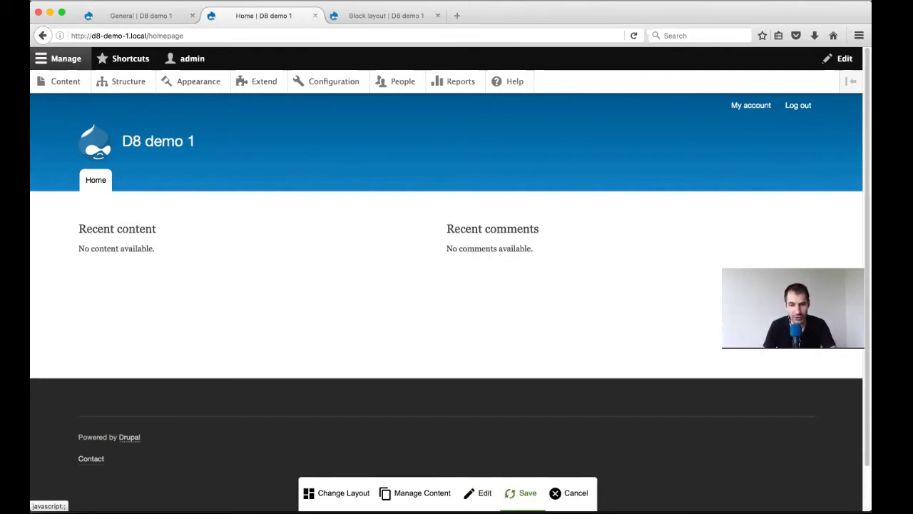
# - Change the homepage to the two-column layout with single top and bottom regions, move Recent content into the Top region, and save
pyautogui.click(374, 493)
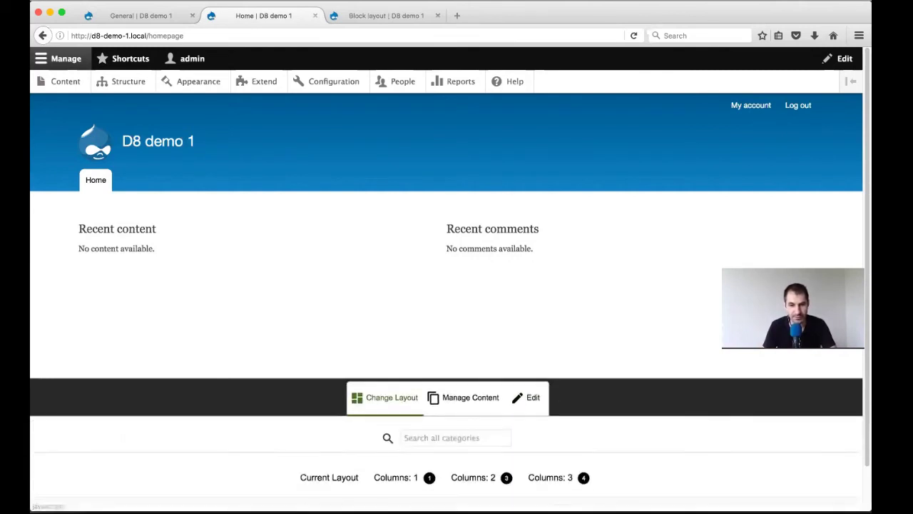
pyautogui.click(449, 479)
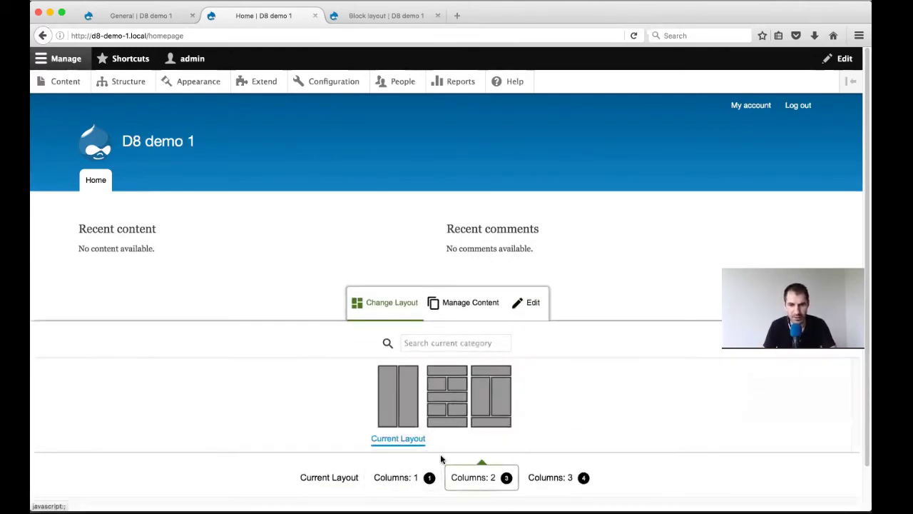
pyautogui.click(490, 400)
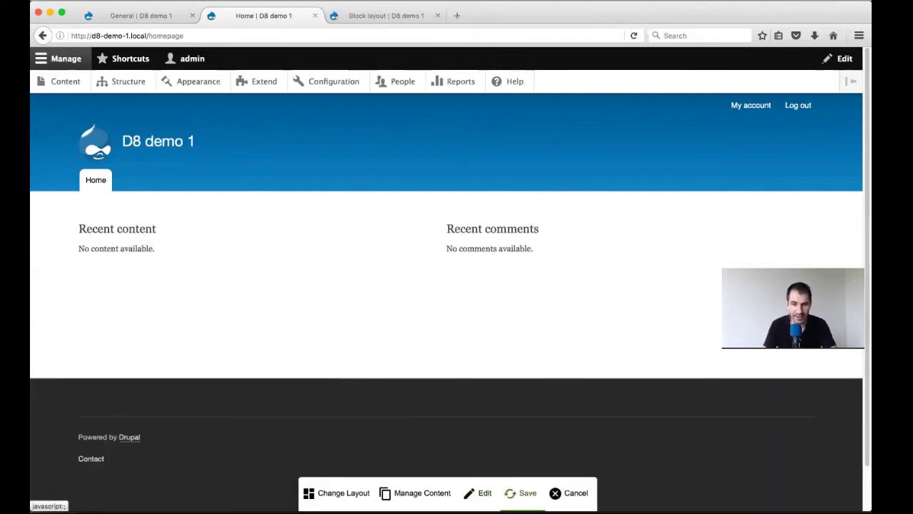
pyautogui.click(527, 492)
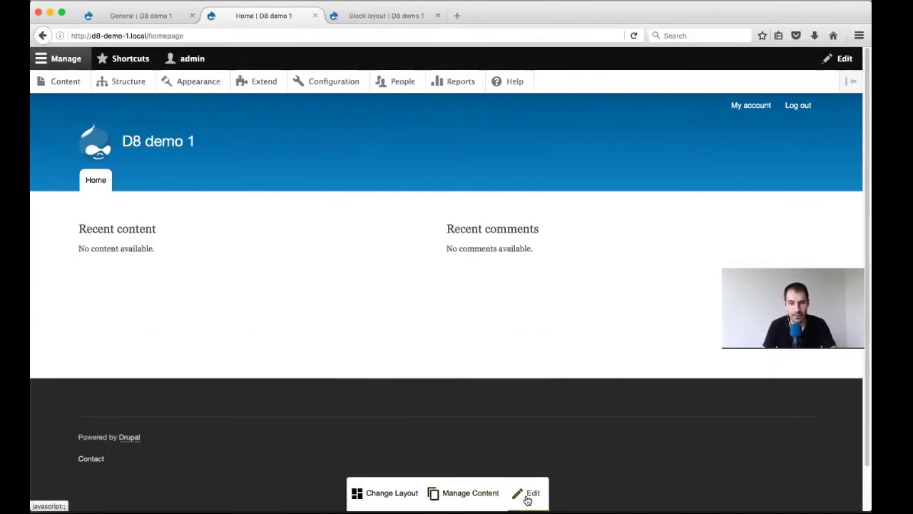
pyautogui.moveTo(272, 258); pyautogui.dragTo(361, 236)
pyautogui.click(541, 498)
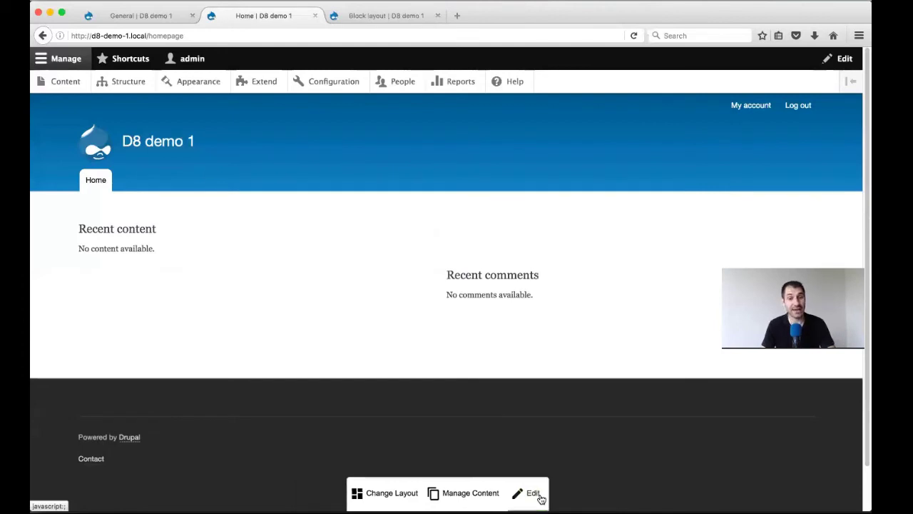
# - Start a new Basic Block from the in-place editor with the block description "Test block"
pyautogui.click(462, 493)
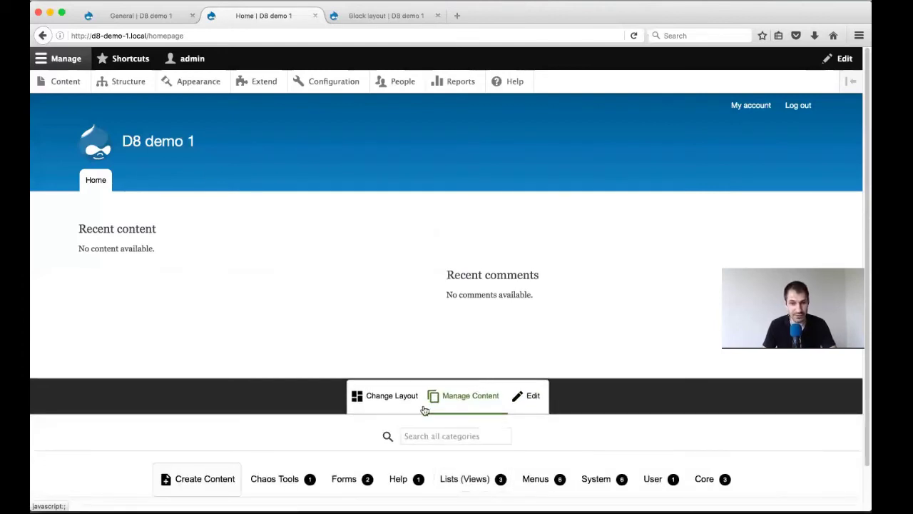
pyautogui.click(206, 485)
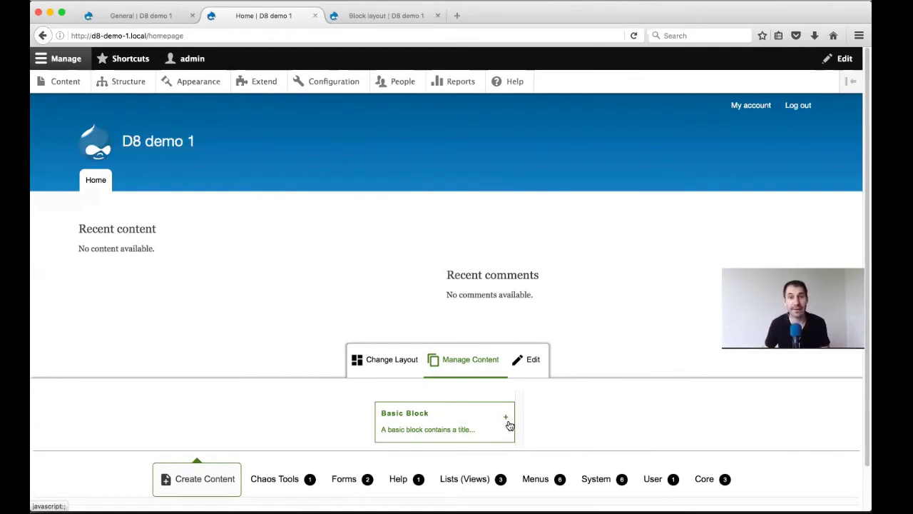
pyautogui.click(438, 423)
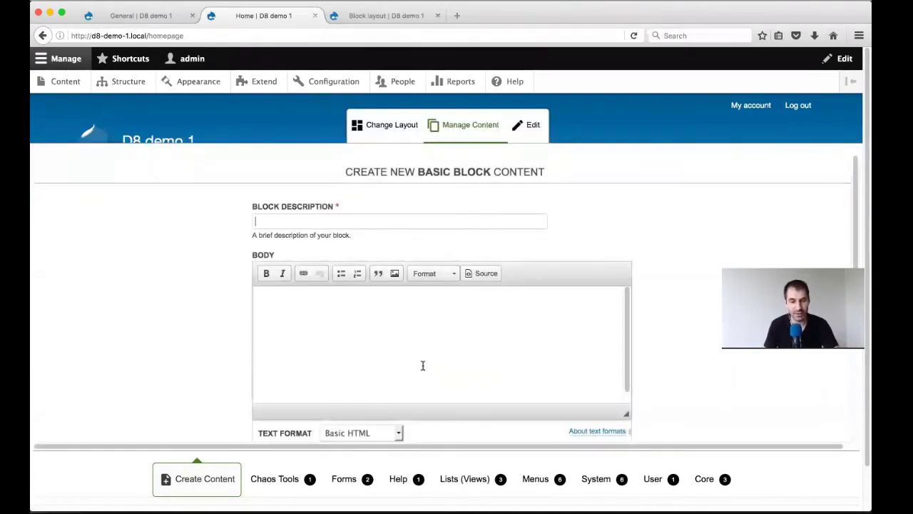
pyautogui.click(303, 227)
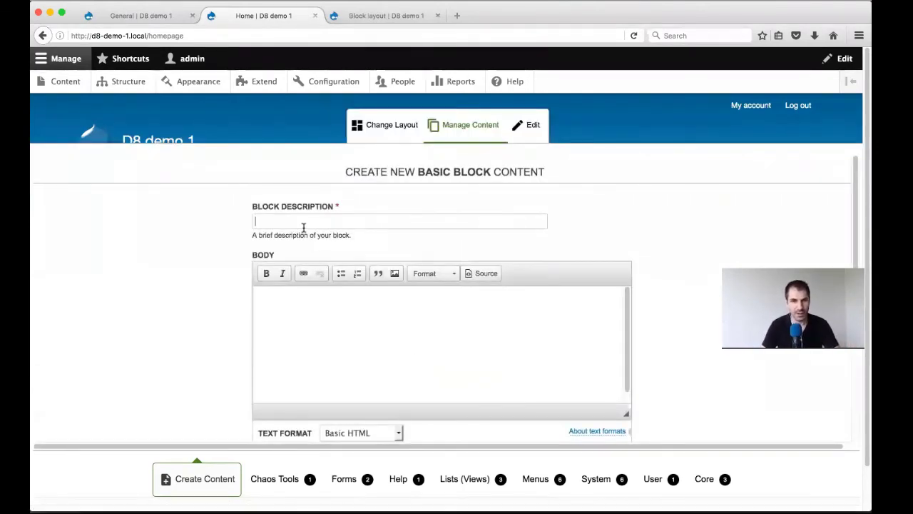
pyautogui.write('Test block')
pyautogui.press('Tab')
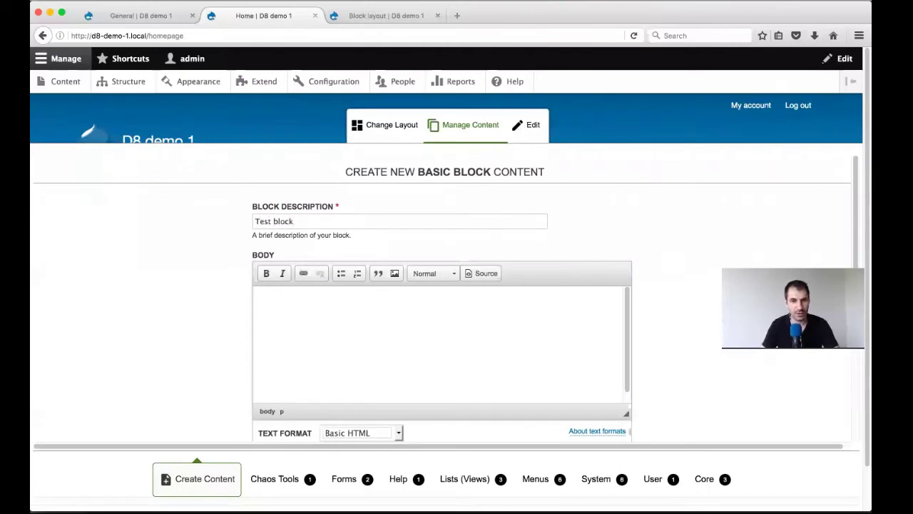
# - Fill the block's body with the filler text "aoeu thasunht ntsehou nsaheo snaeho" repeated over several lines
pyautogui.click(312, 340)
pyautogui.write('aoeu thasunht ntsehou nsaheo snaeho')
pyautogui.hotkey('ctrl', 'a')
pyautogui.hotkey('ctrl', 'c')
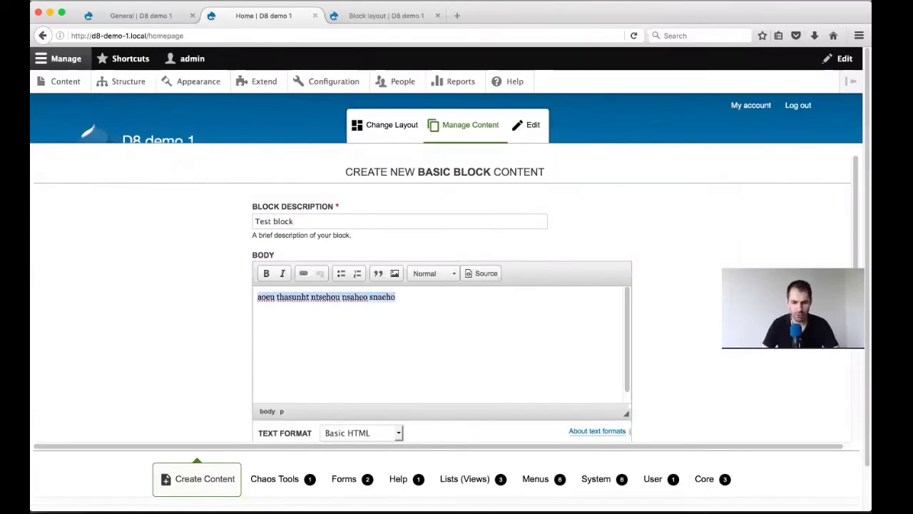
pyautogui.press('End')
pyautogui.hotkey('ctrl', 'v')
pyautogui.hotkey('ctrl', 'v')
pyautogui.hotkey('ctrl', 'v')
pyautogui.hotkey('ctrl', 'v')
pyautogui.hotkey('ctrl', 'v')
pyautogui.hotkey('ctrl', 'v')
pyautogui.hotkey('ctrl', 'v')
pyautogui.hotkey('ctrl', 'v')
pyautogui.hotkey('ctrl', 'v')
pyautogui.hotkey('ctrl', 'v')
pyautogui.hotkey('ctrl', 'v')
pyautogui.hotkey('ctrl', 'v')
pyautogui.hotkey('ctrl', 'v')
pyautogui.hotkey('ctrl', 'v')
pyautogui.hotkey('ctrl', 'v')
pyautogui.hotkey('ctrl', 'v')
pyautogui.hotkey('ctrl', 'v')
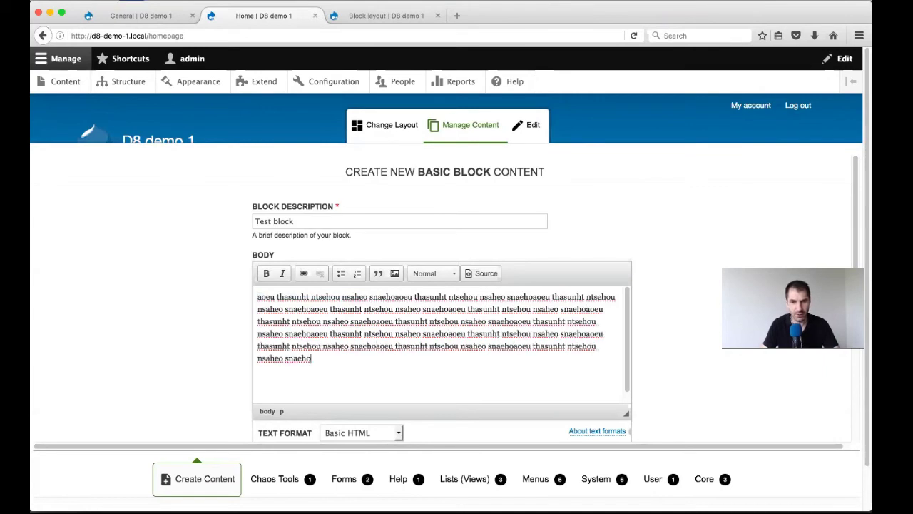
# - Create and place the new block, add it to the Bottom region, and save the homepage changes
pyautogui.scroll(-5, 348, 372)
pyautogui.scroll(-2, 347, 373)
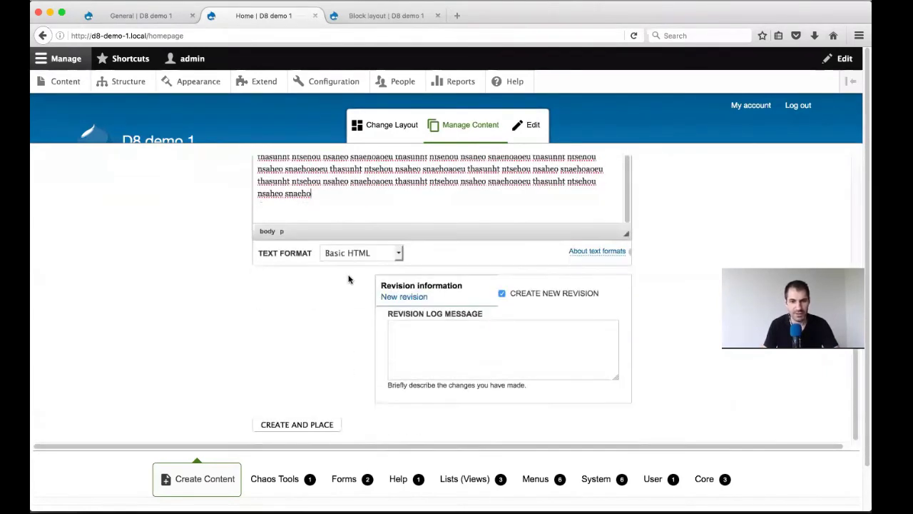
pyautogui.click(360, 253)
pyautogui.click(360, 266)
pyautogui.click(308, 425)
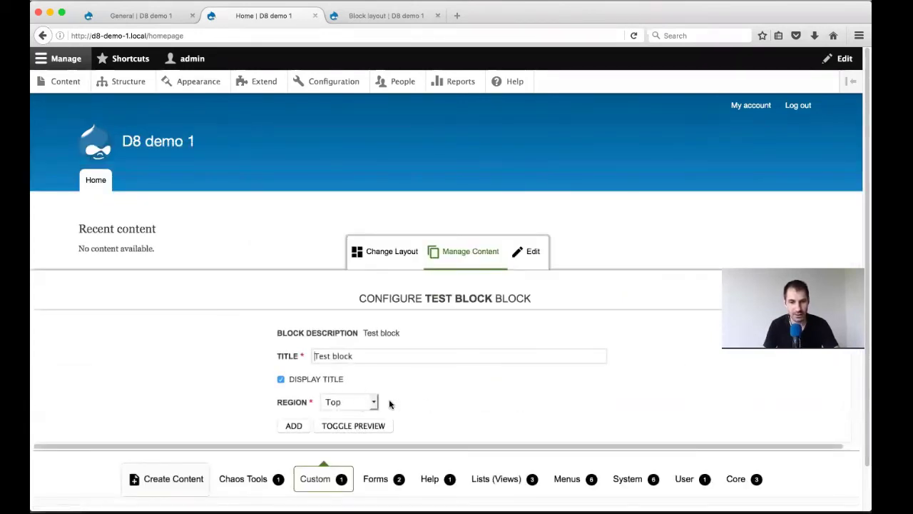
pyautogui.click(370, 402)
pyautogui.click(342, 445)
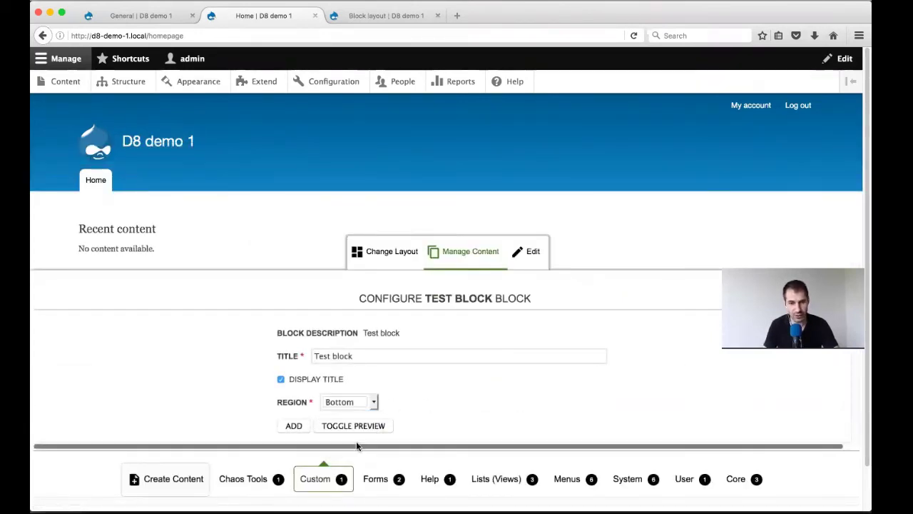
pyautogui.click(294, 426)
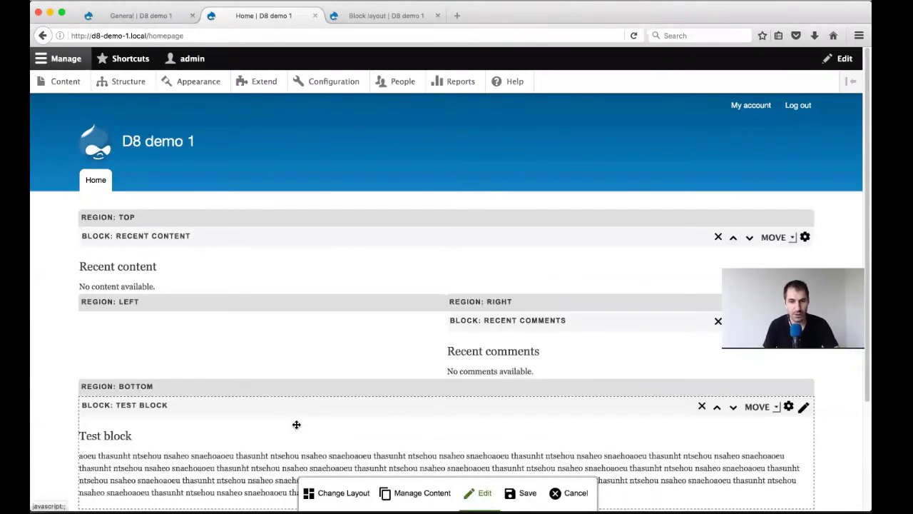
pyautogui.scroll(-4, 306, 414)
pyautogui.click(527, 494)
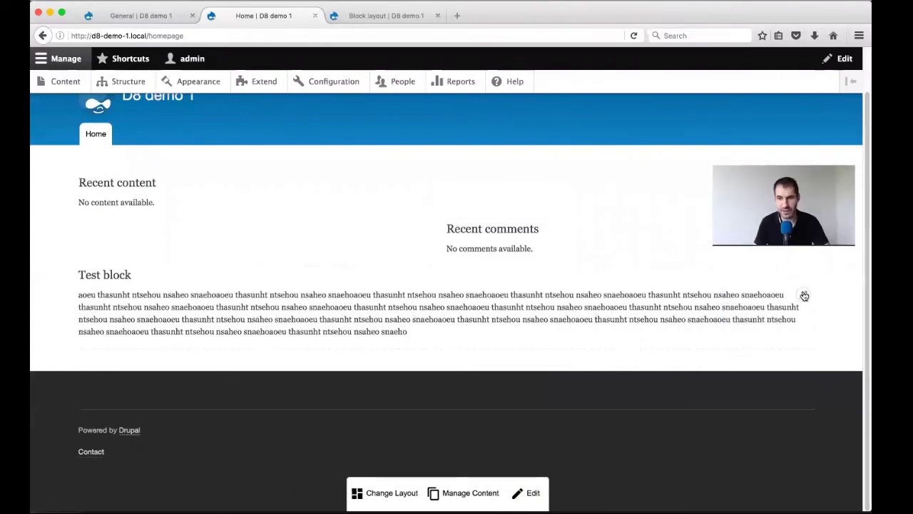
# - Quick edit the Test block's body and add a second paragraph repeating "sntaeo unhaeo nsuhnte untheou snonaeht ntheuo" over two lines
pyautogui.click(804, 296)
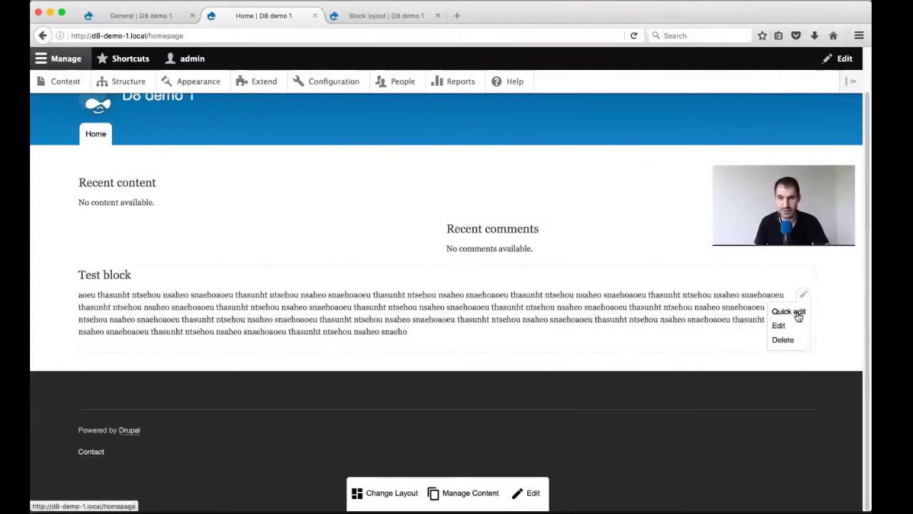
pyautogui.click(798, 312)
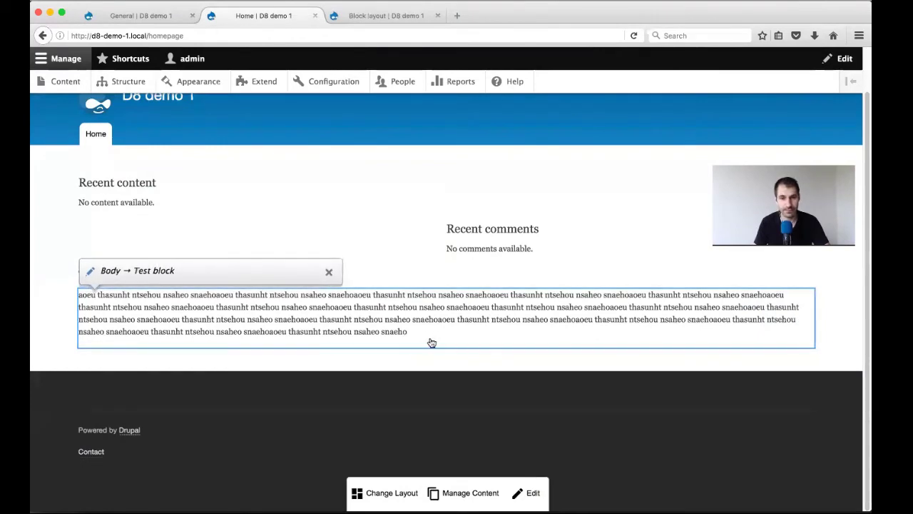
pyautogui.press('Return')
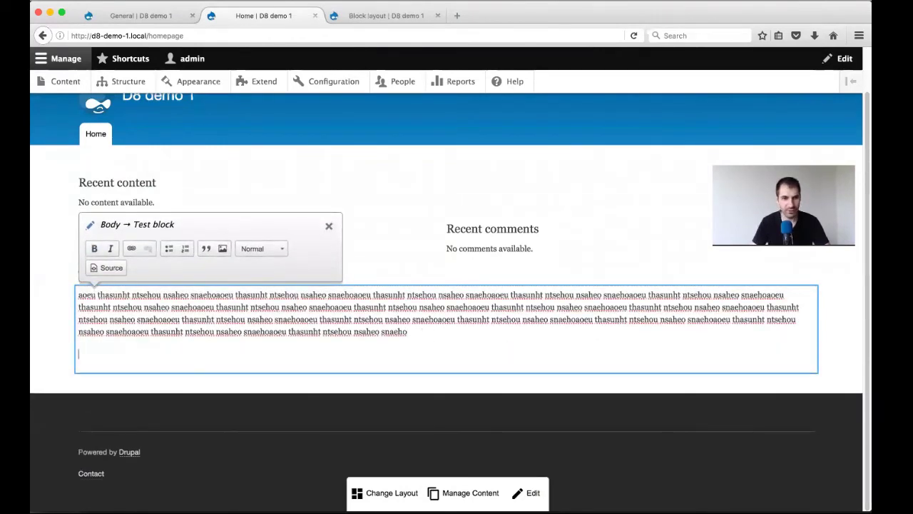
pyautogui.write('sntaeo unhaeo nsuhnte untheou snonaeht ntheuo')
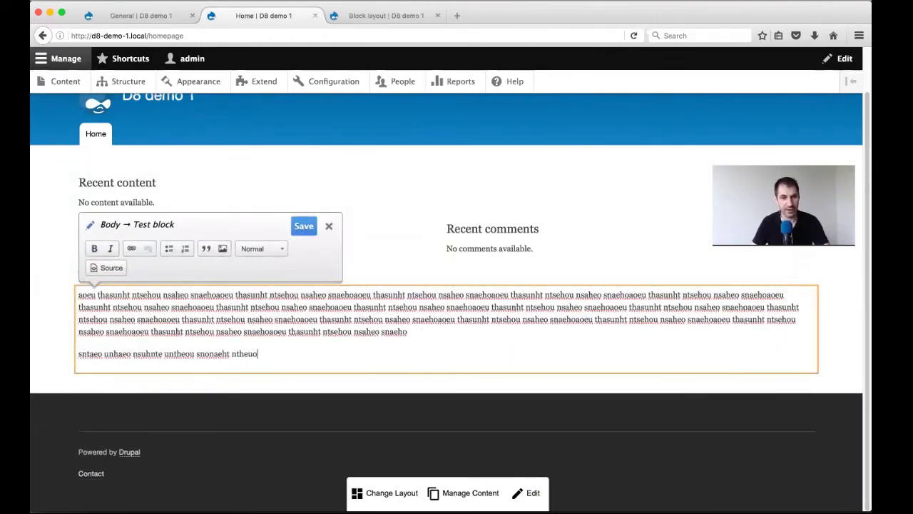
pyautogui.press('super+shift+Left')
pyautogui.press('super+c')
pyautogui.press('Right')
pyautogui.press('super+v')
pyautogui.press('super+v')
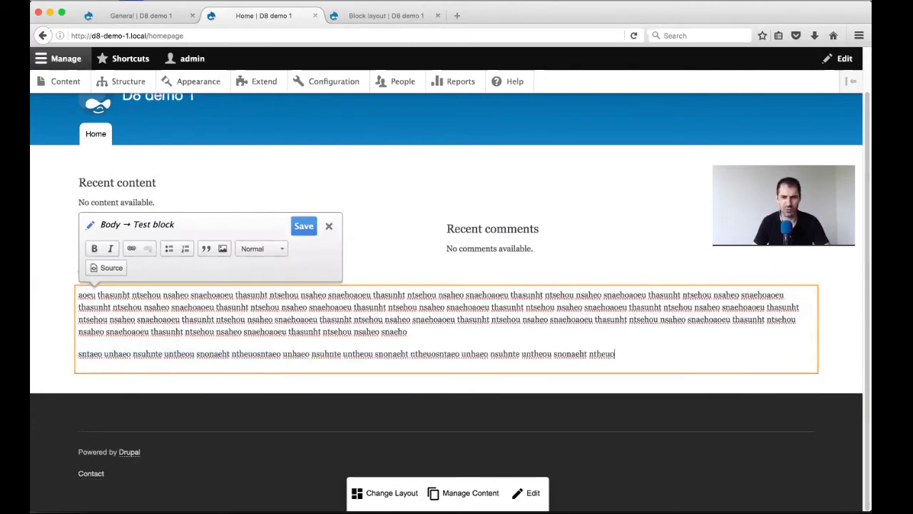
pyautogui.press('super+v')
pyautogui.press('super+v')
pyautogui.press('super+v')
pyautogui.press('super+v')
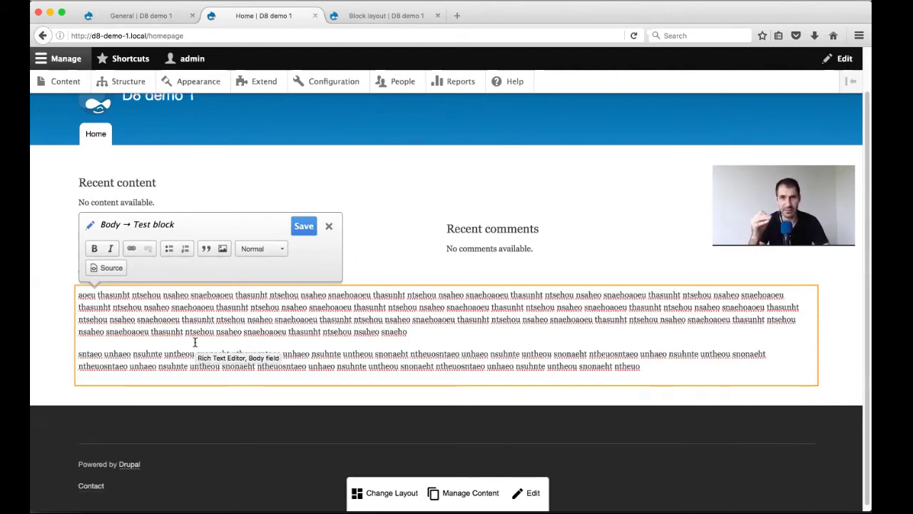
# - Add a third paragraph reading "thoe nahenuth naoehtu" to the Test block's body and save the quick edit
pyautogui.click(644, 367)
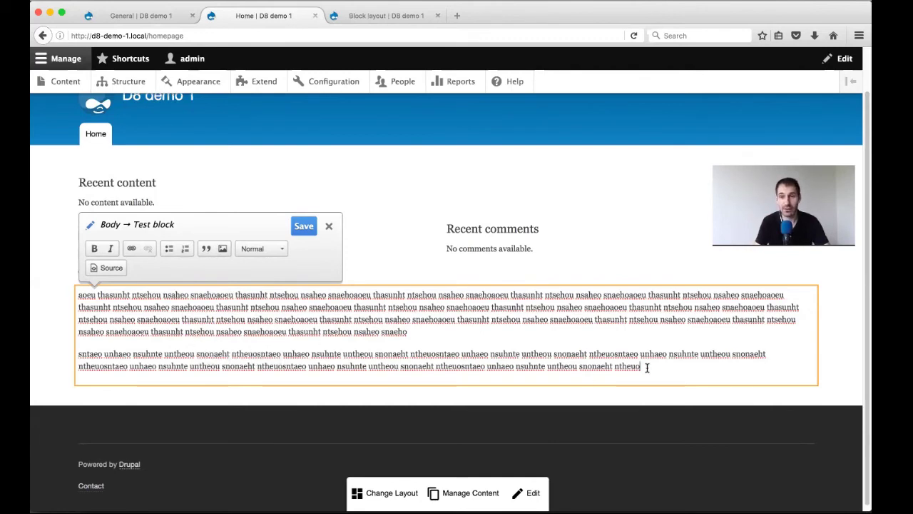
pyautogui.press('Return')
pyautogui.write('thoe nahenuth naoehtu')
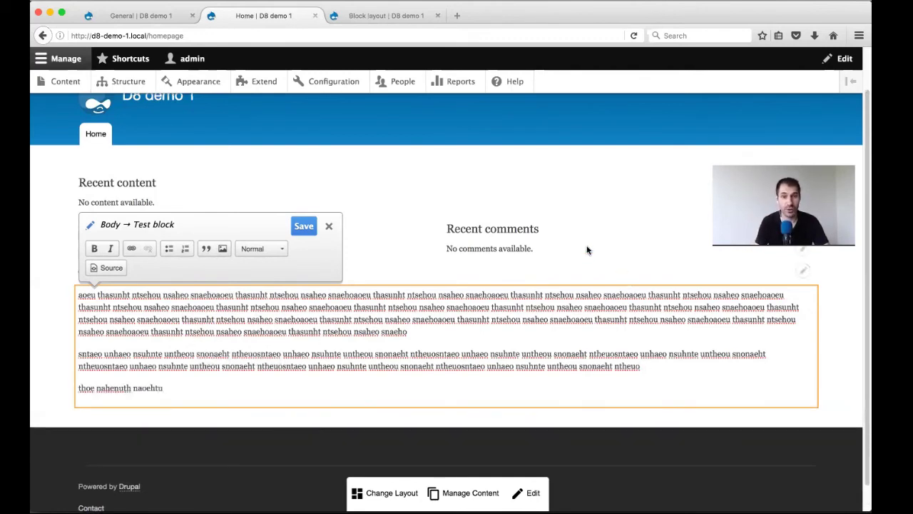
pyautogui.click(311, 229)
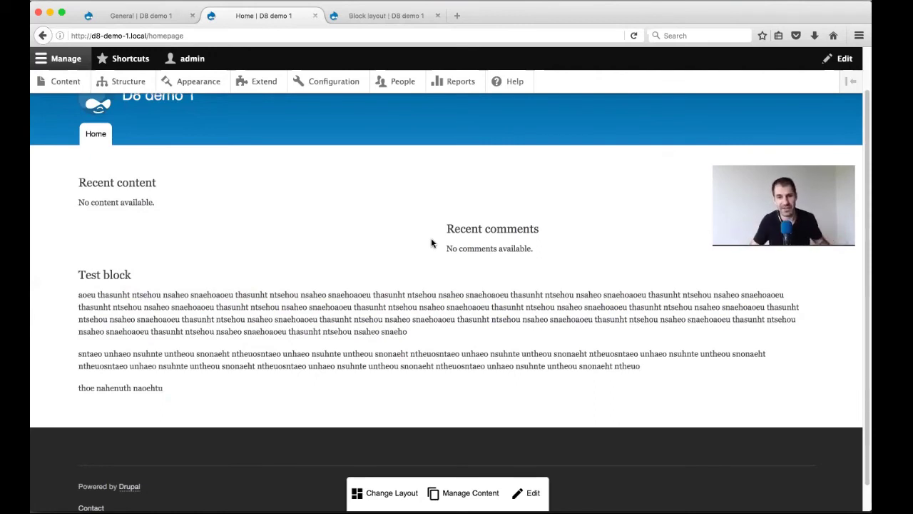
# - Edit the homepage in place and move the Recent comments block into the Top region below Recent content
pyautogui.click(531, 492)
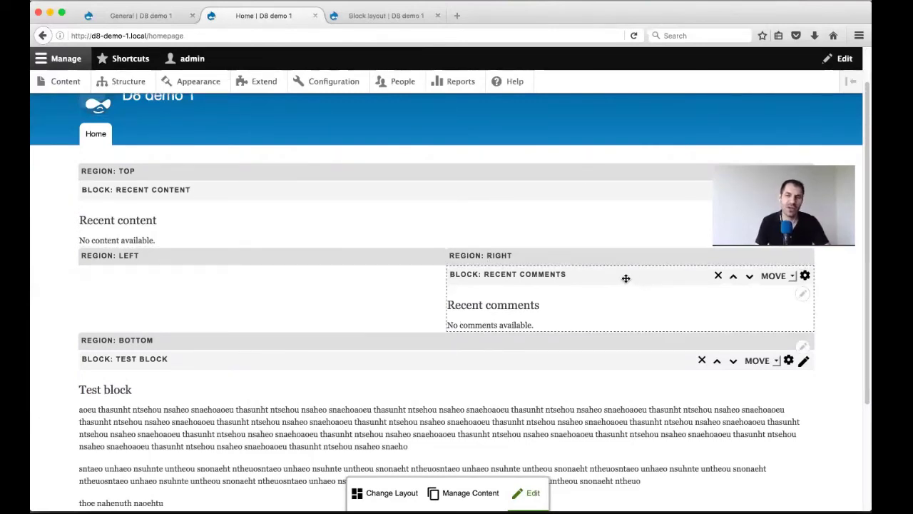
pyautogui.moveTo(626, 278); pyautogui.dragTo(223, 263)
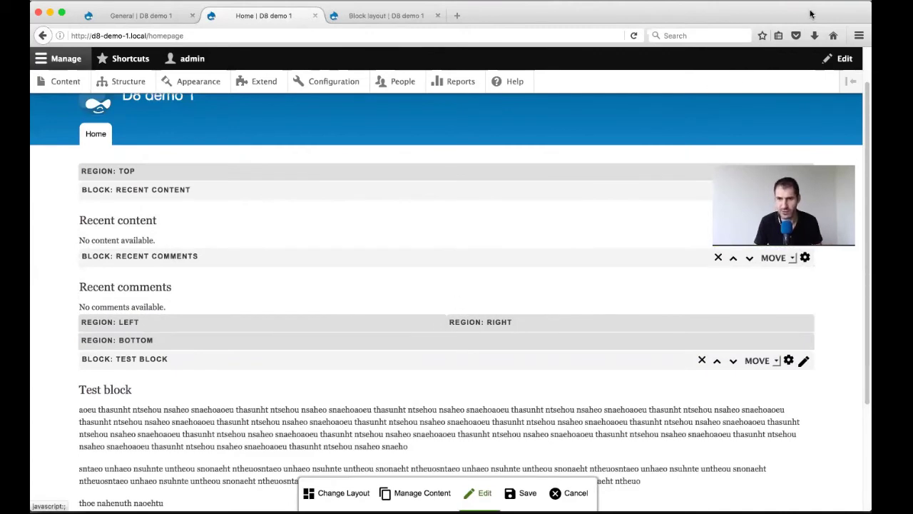
pyautogui.press('super+Tab')
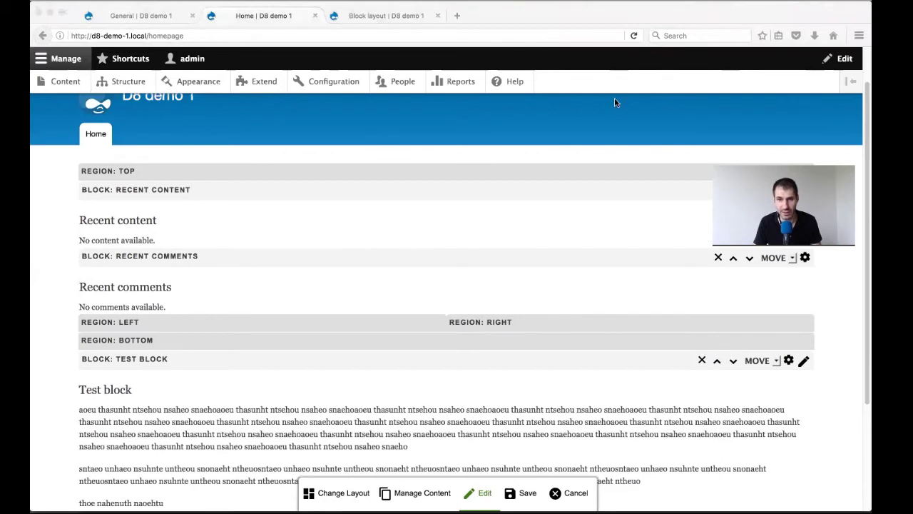
pyautogui.moveTo(400, 298); pyautogui.dragTo(518, 382)
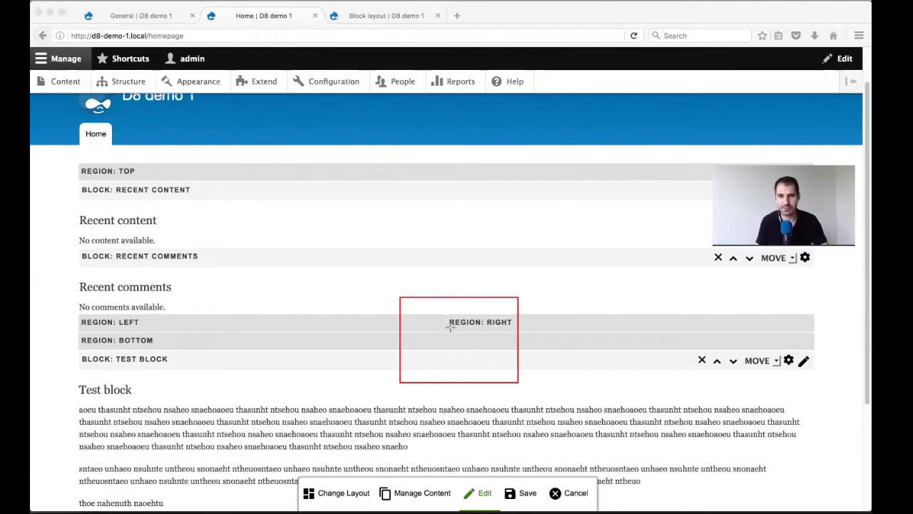
pyautogui.moveTo(501, 307); pyautogui.dragTo(413, 347)
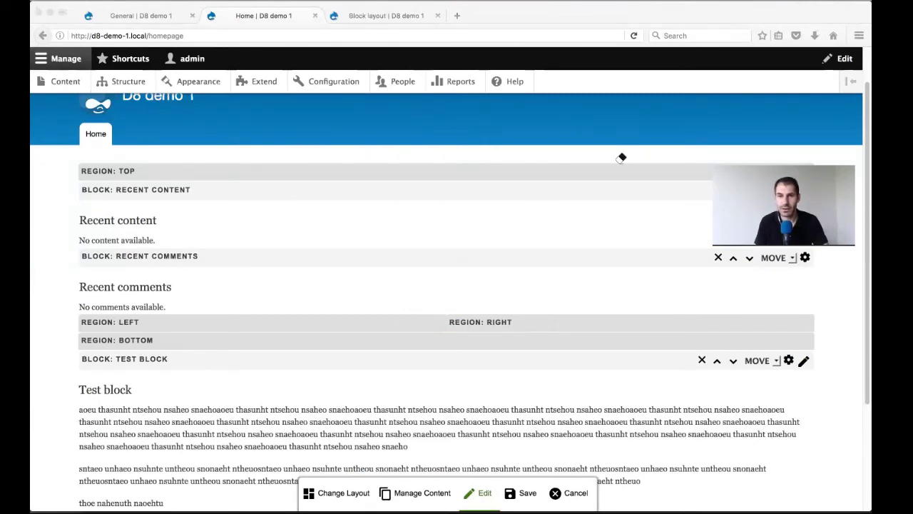
pyautogui.click(513, 144)
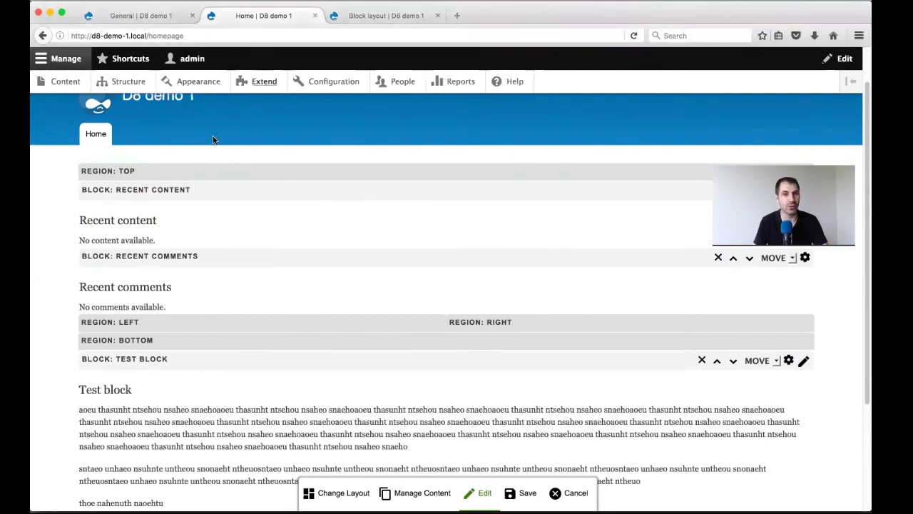
# - Open the site's module list and filter it by "boot"
pyautogui.click(321, 86)
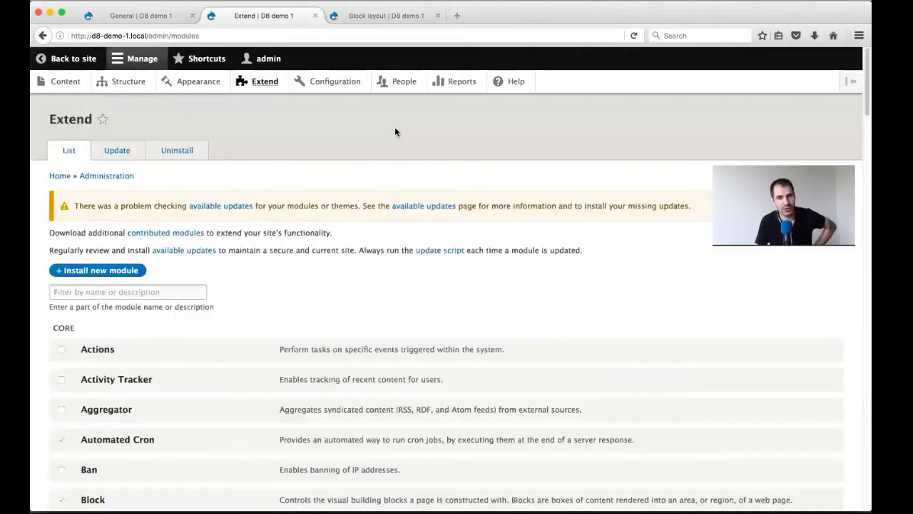
pyautogui.scroll(-5, 358, 198)
pyautogui.scroll(-15, 358, 199)
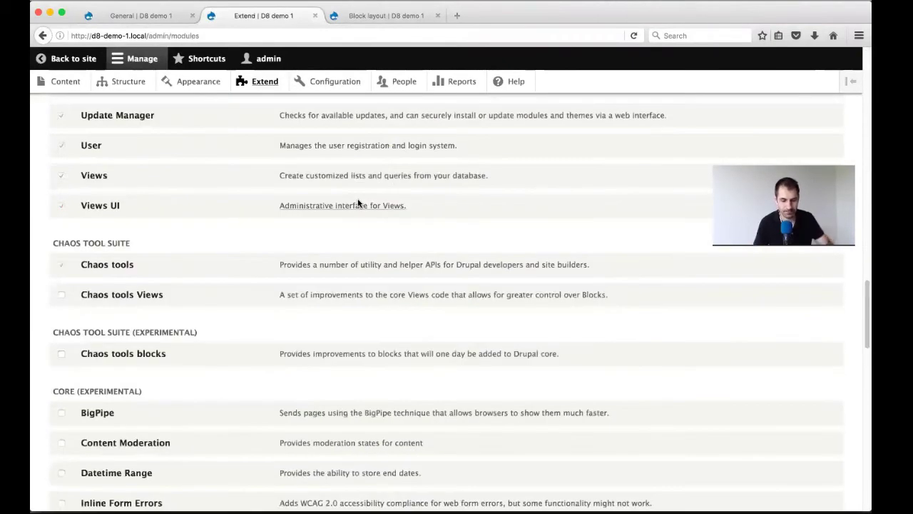
pyautogui.press('super+f')
pyautogui.press('Escape')
pyautogui.scroll(20, 358, 204)
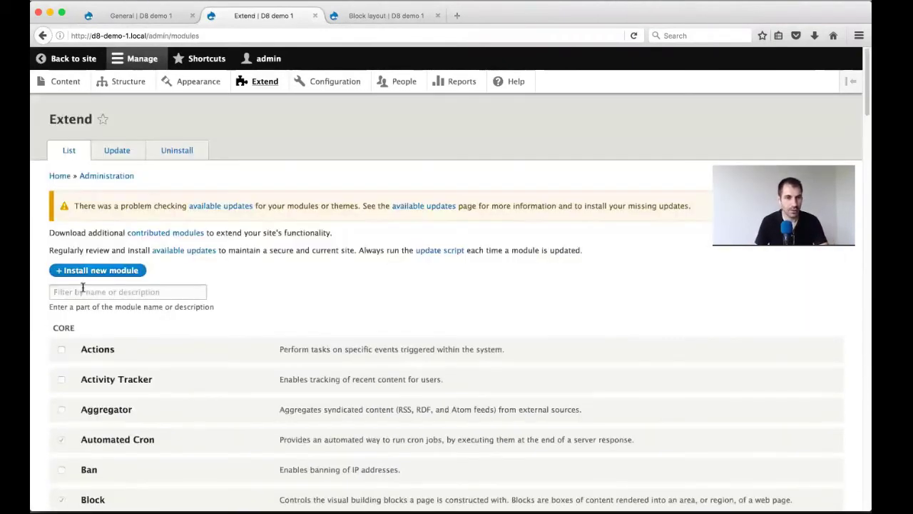
pyautogui.click(82, 291)
pyautogui.write('boot')
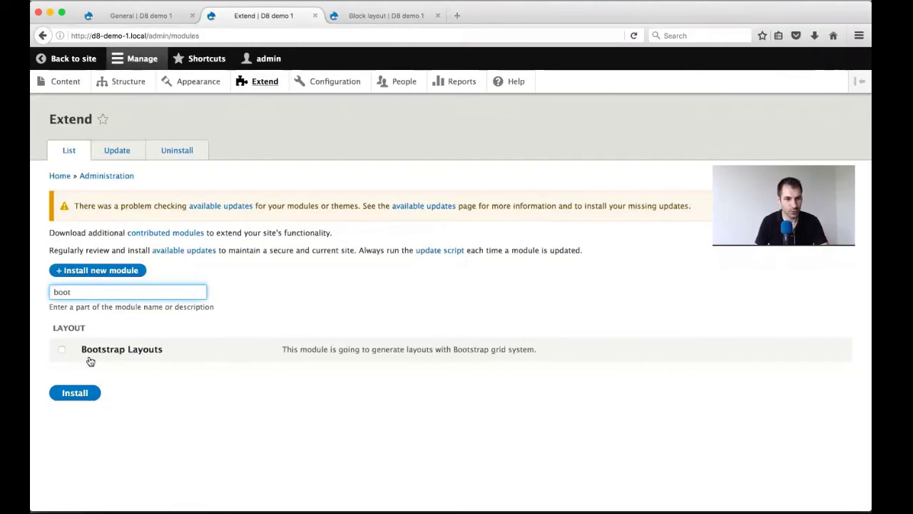
# - Select the Bootstrap Layouts module and install it
pyautogui.click(151, 350)
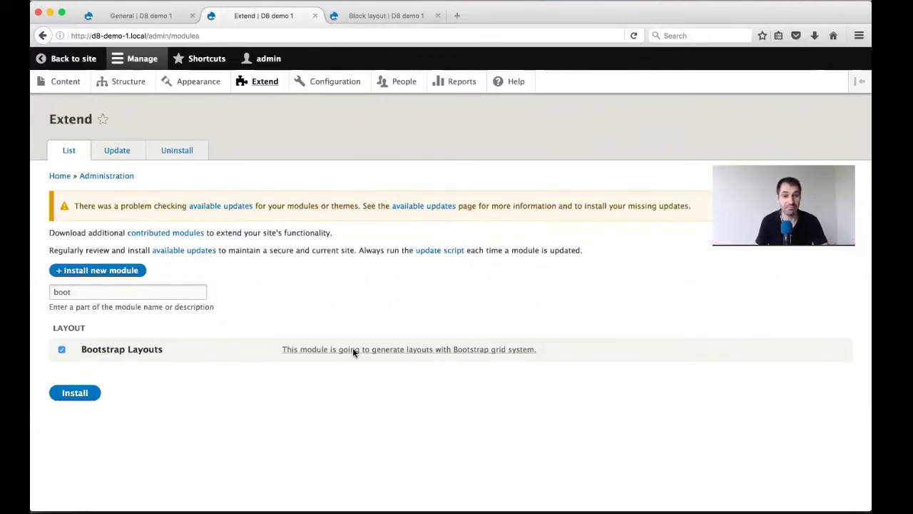
pyautogui.click(354, 351)
pyautogui.click(354, 350)
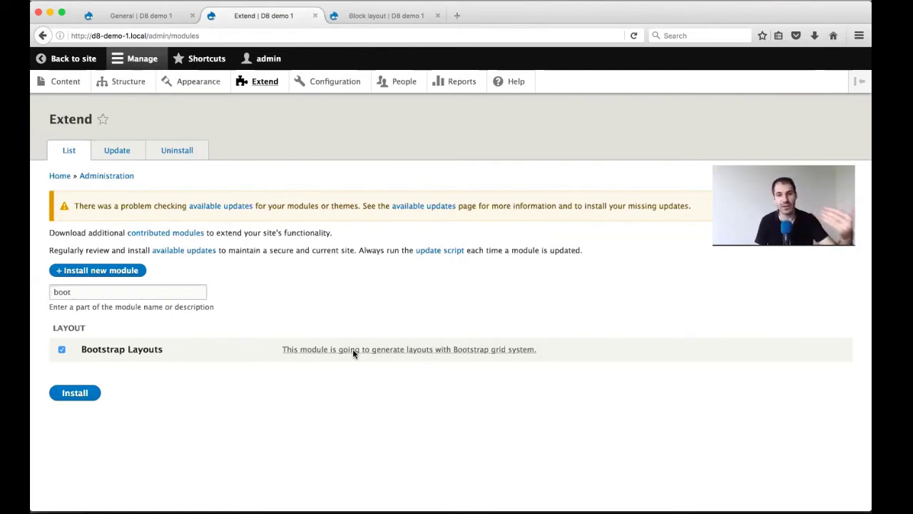
pyautogui.click(93, 392)
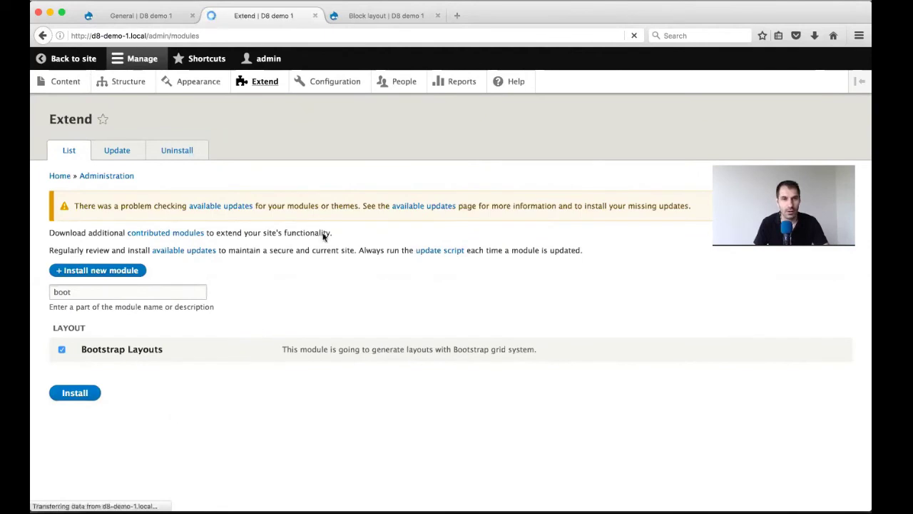
# - Install the Bootstrap 8.x-3.1 theme and set it as the site's default theme
pyautogui.click(127, 84)
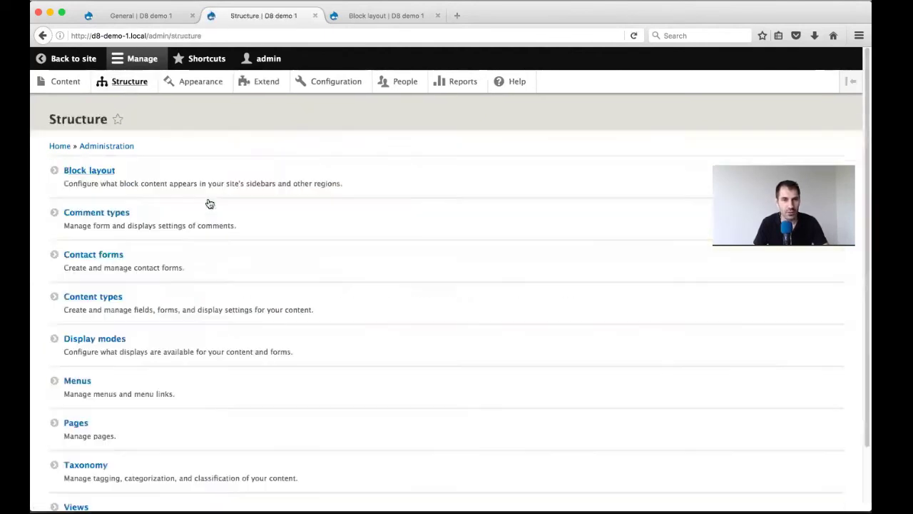
pyautogui.click(82, 425)
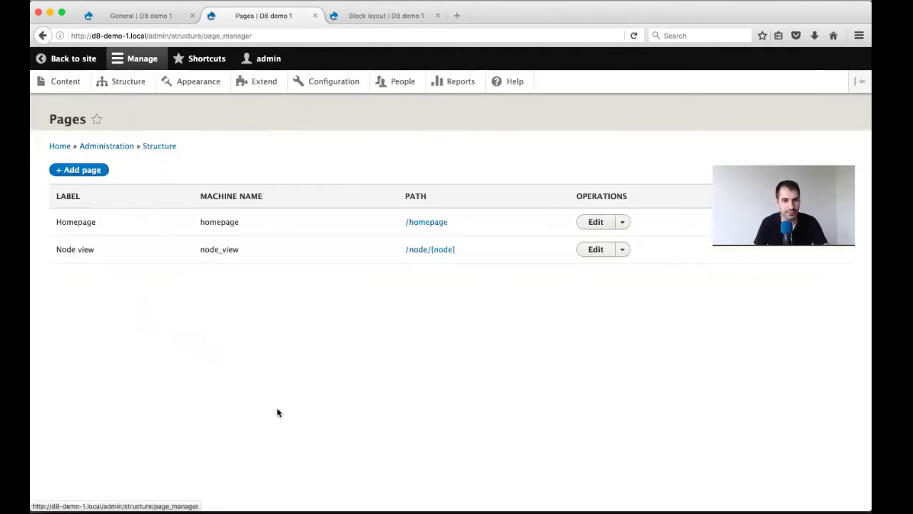
pyautogui.click(186, 82)
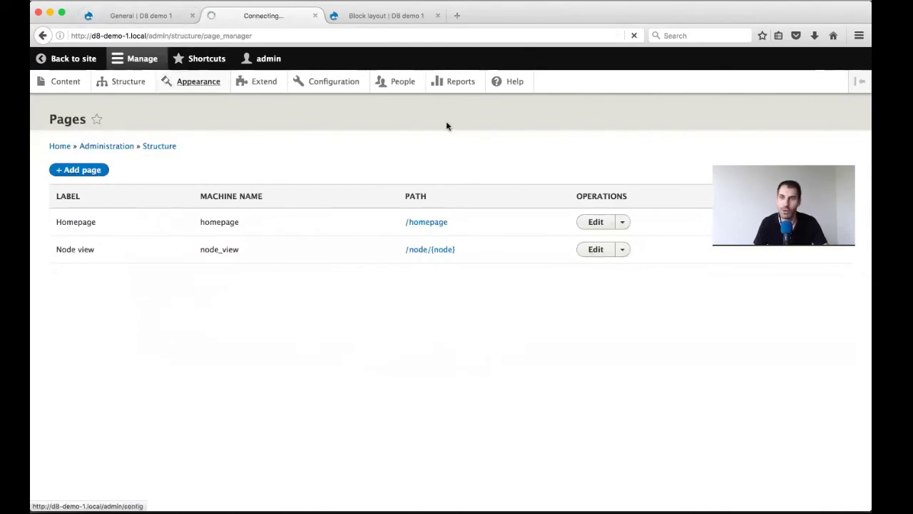
pyautogui.scroll(-10, 442, 128)
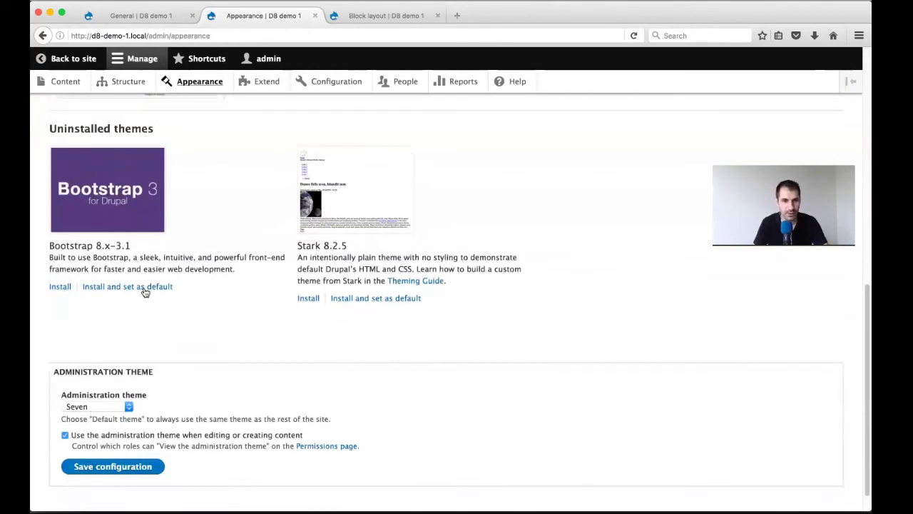
pyautogui.click(120, 287)
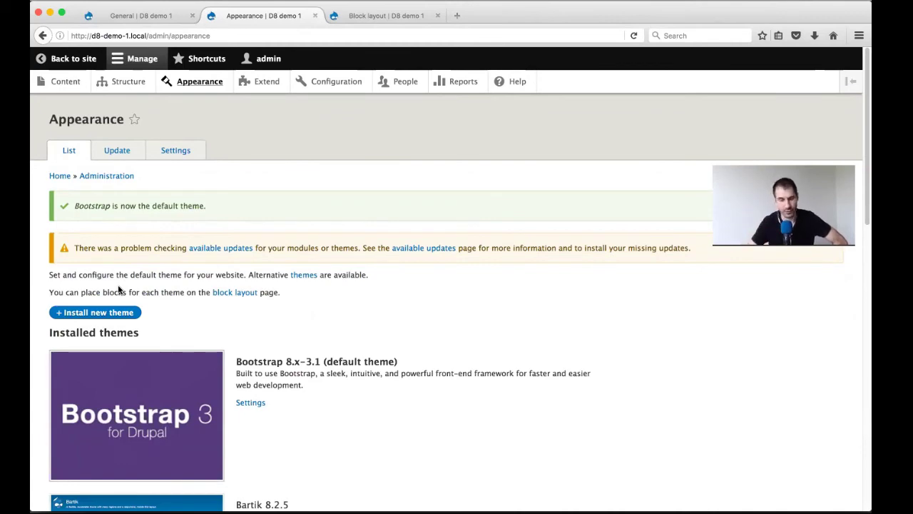
pyautogui.scroll(-3, 149, 286)
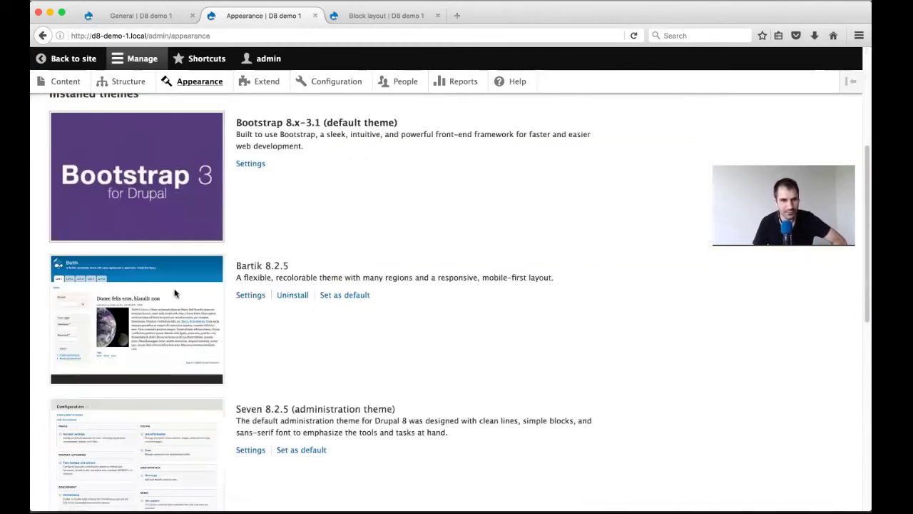
pyautogui.scroll(3, 148, 286)
# - Edit the Homepage page and change its Panels variant's layout to the Bootstrap "2 Columns" layout
pyautogui.click(136, 81)
pyautogui.scroll(-2, 185, 371)
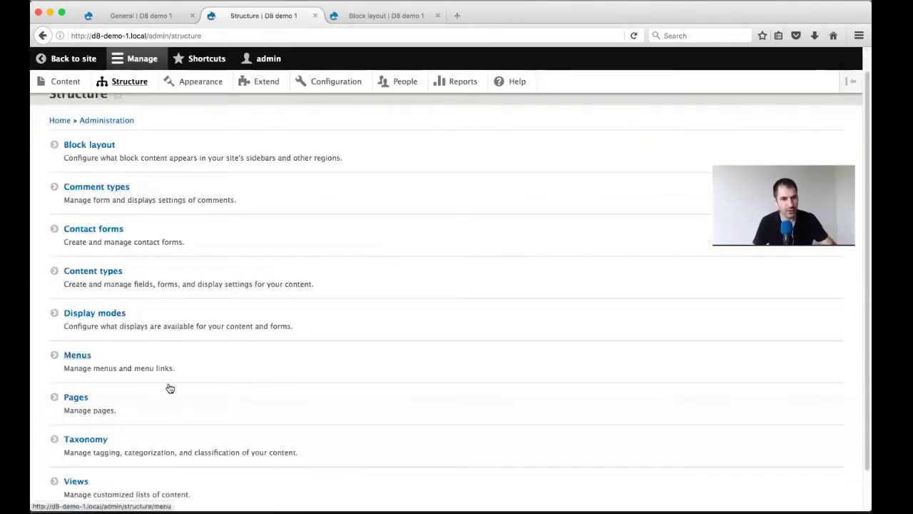
pyautogui.click(77, 356)
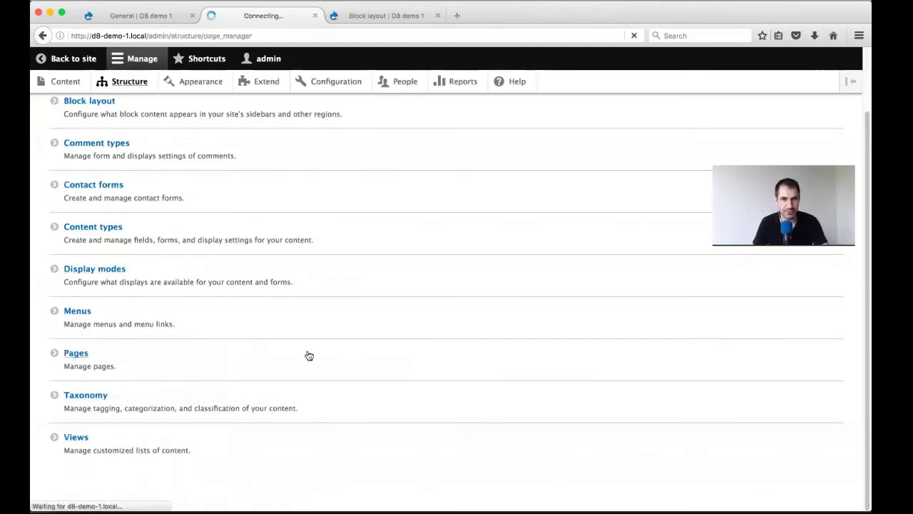
pyautogui.click(596, 221)
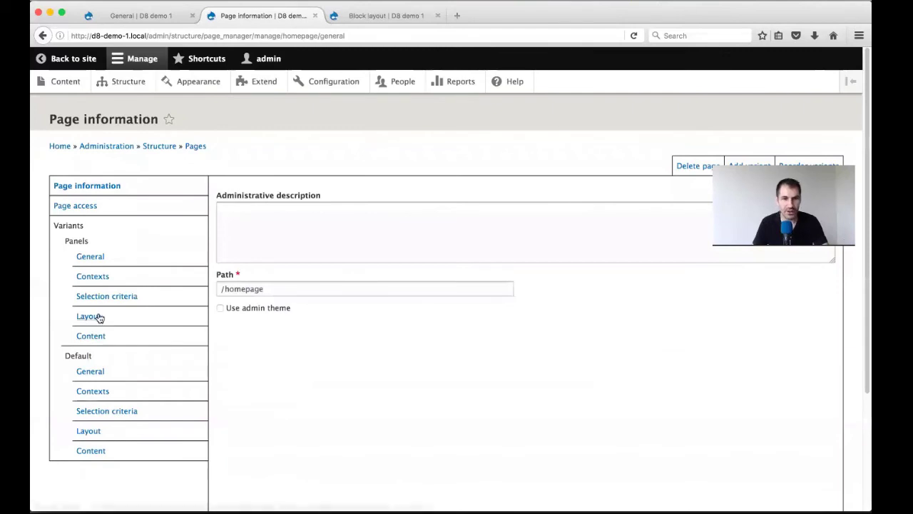
pyautogui.click(101, 317)
pyautogui.click(311, 208)
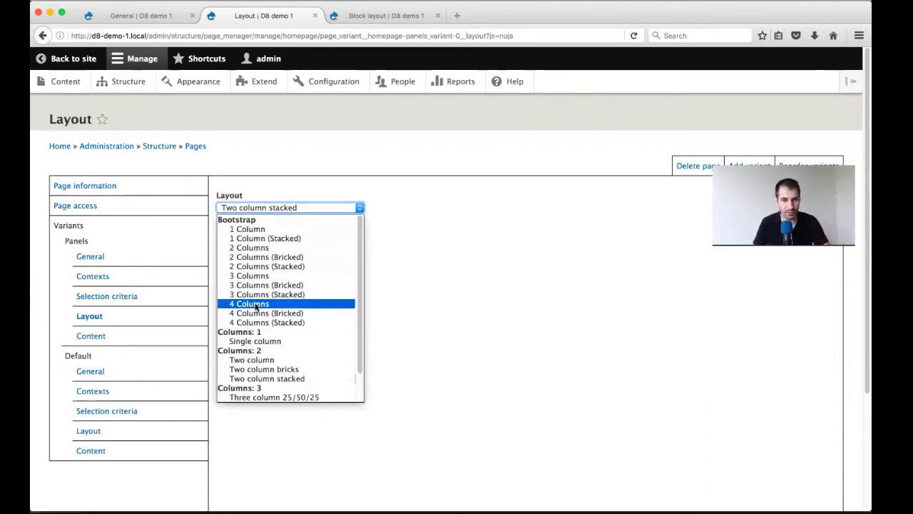
pyautogui.click(257, 247)
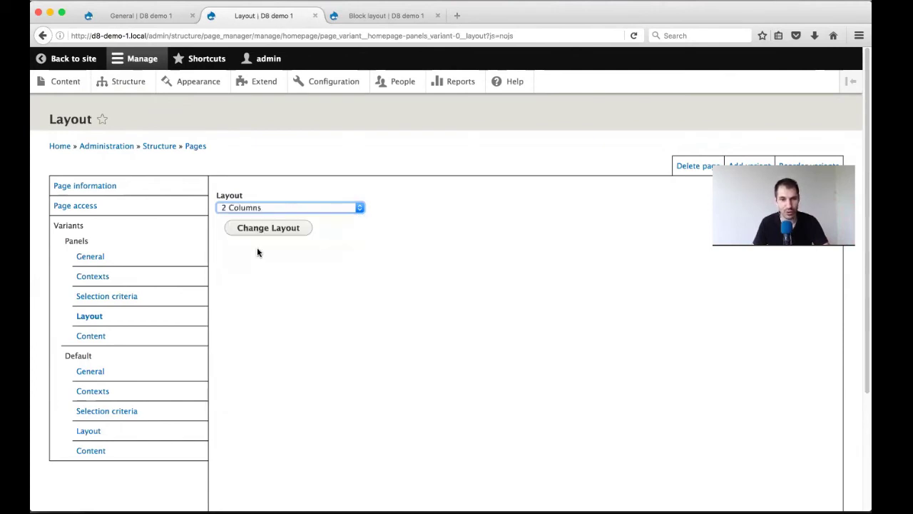
pyautogui.click(268, 234)
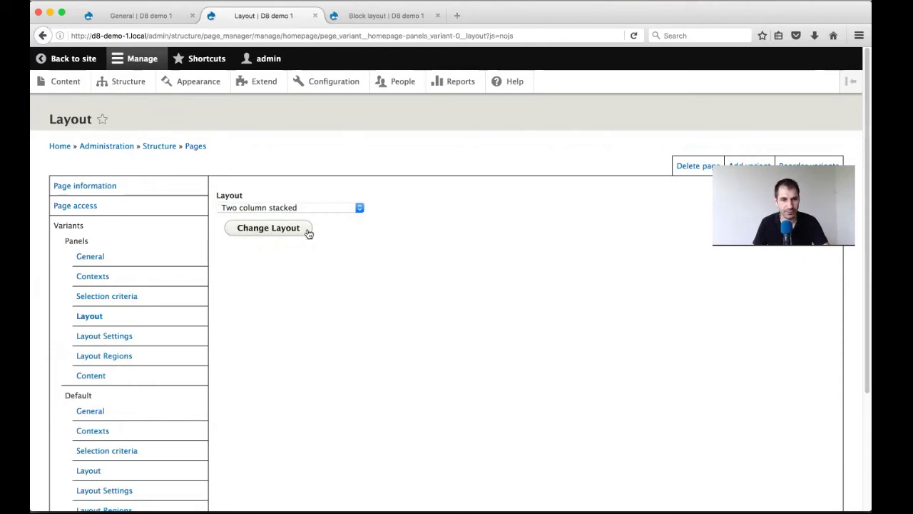
# - Examine the wrapper, classes and additional attributes in the Panels variant's layout settings, including its Left and Right regions
pyautogui.click(94, 337)
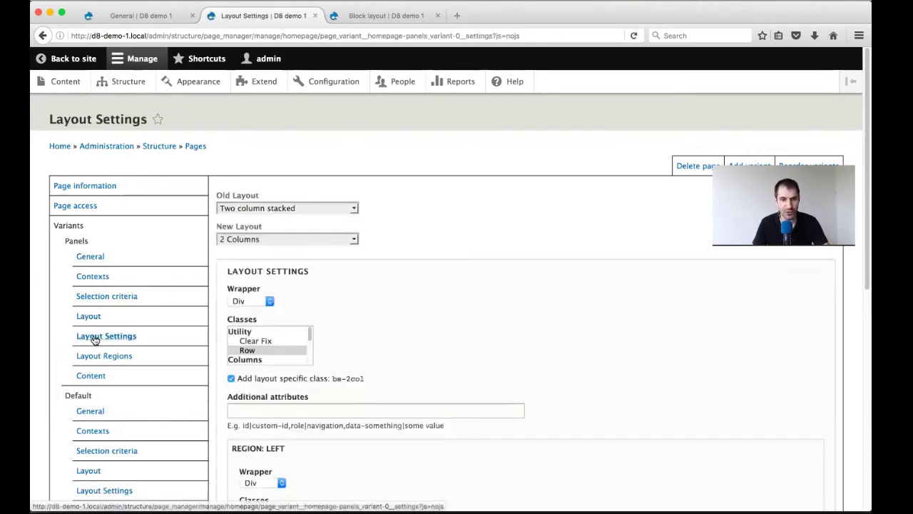
pyautogui.scroll(-1, 440, 326)
pyautogui.scroll(-1, 437, 329)
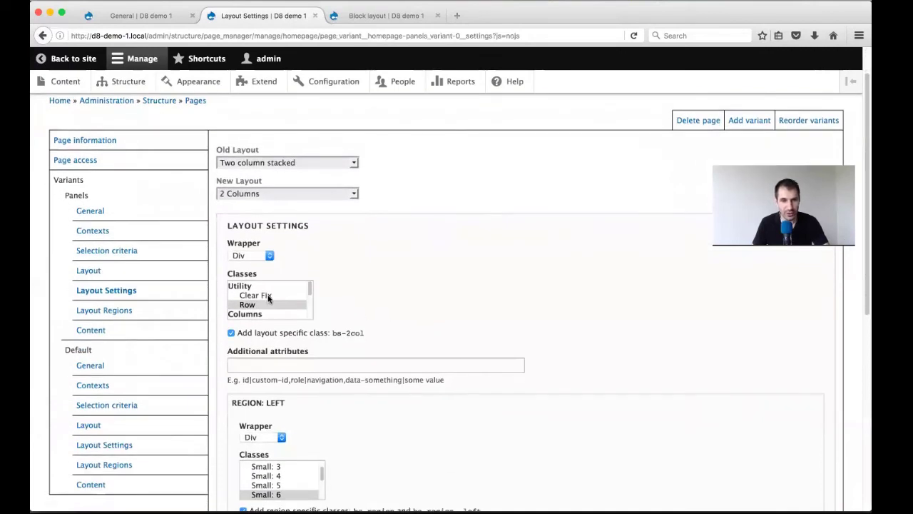
pyautogui.scroll(-4, 268, 298)
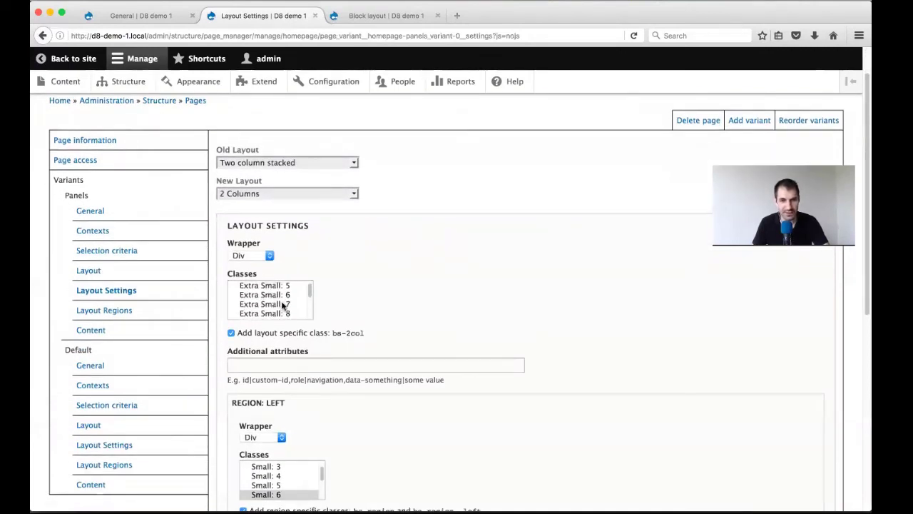
pyautogui.scroll(-2, 283, 305)
pyautogui.scroll(-1, 285, 305)
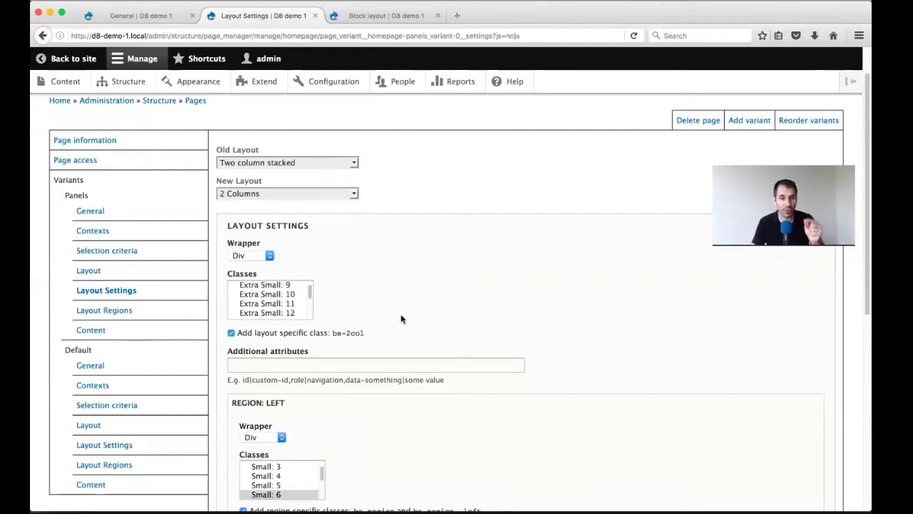
pyautogui.scroll(-1, 401, 318)
pyautogui.scroll(5, 274, 274)
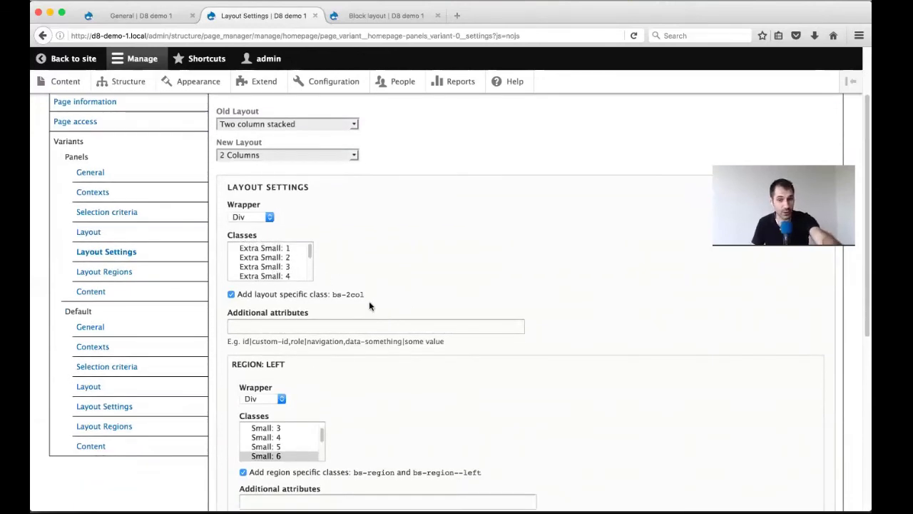
pyautogui.scroll(-7, 368, 302)
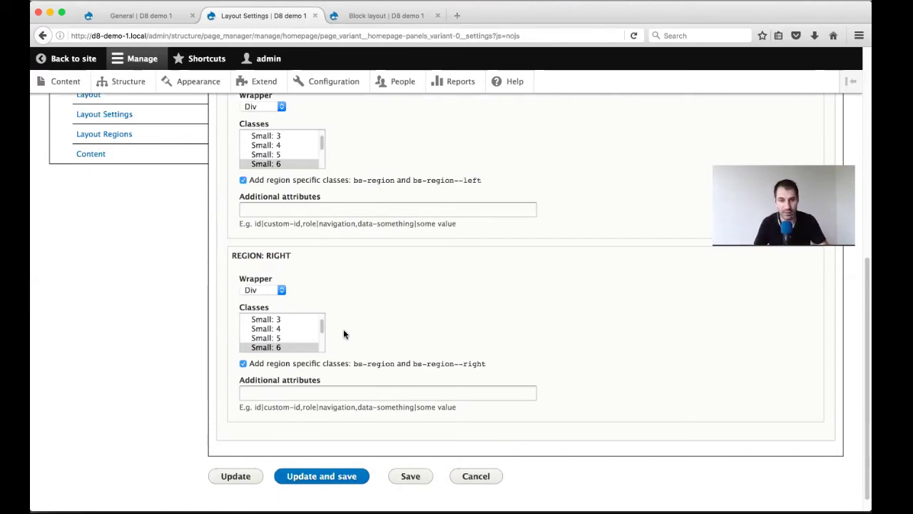
pyautogui.click(270, 390)
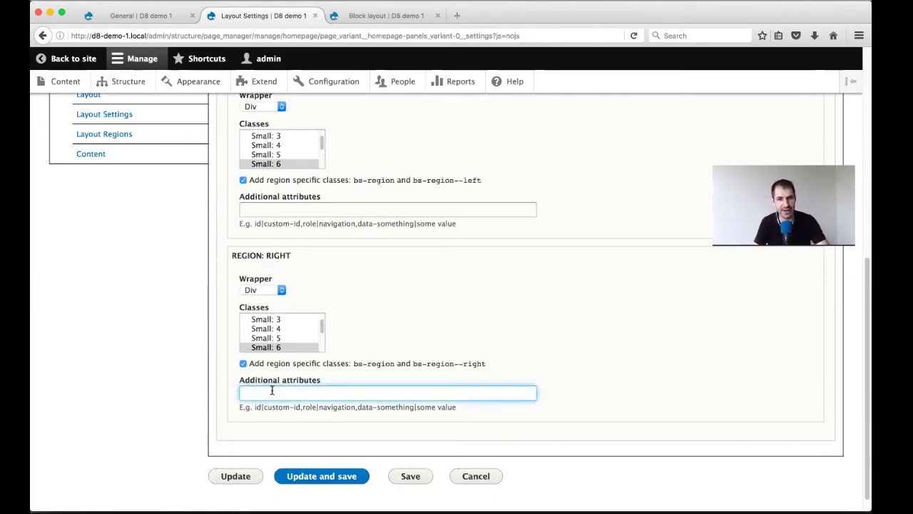
pyautogui.scroll(5, 342, 350)
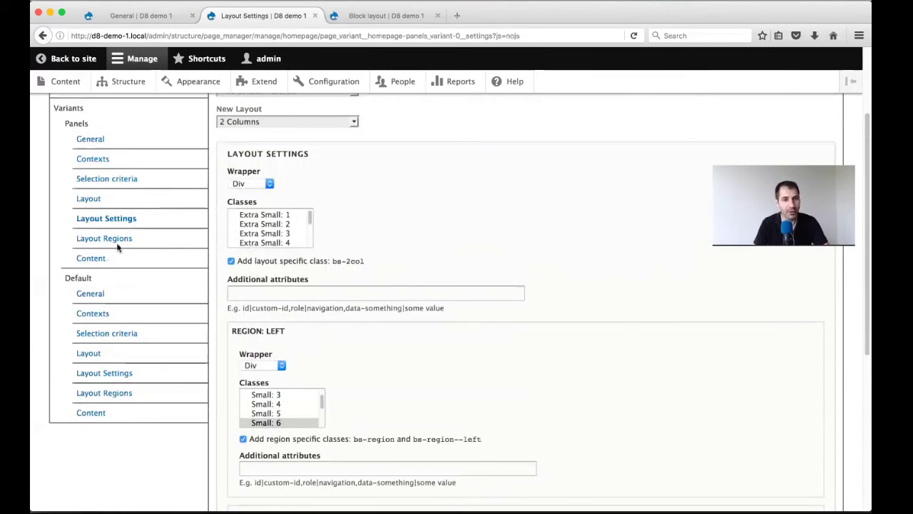
# - Assign the old Top and Right side regions to Left and Bottom to Right in the Panels variant, and save the page
pyautogui.click(117, 244)
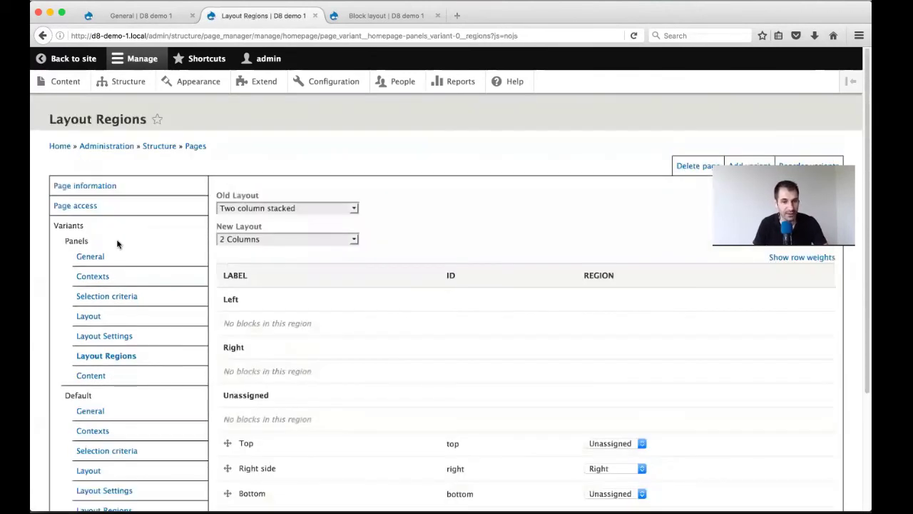
pyautogui.scroll(-1, 302, 326)
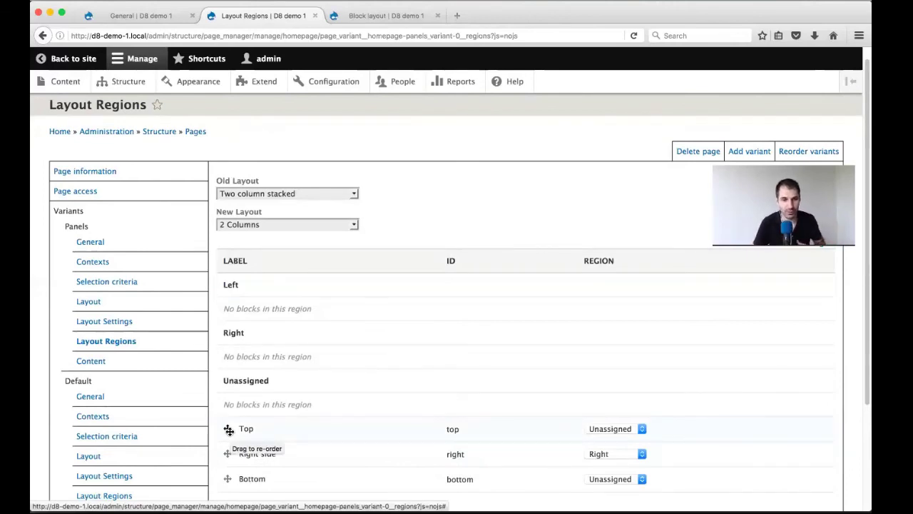
pyautogui.moveTo(228, 429); pyautogui.dragTo(230, 308)
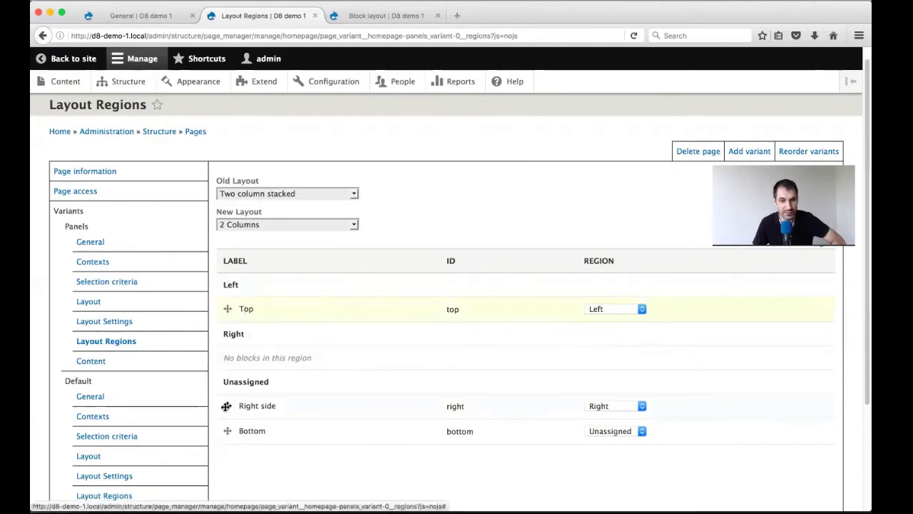
pyautogui.moveTo(224, 405); pyautogui.dragTo(234, 339)
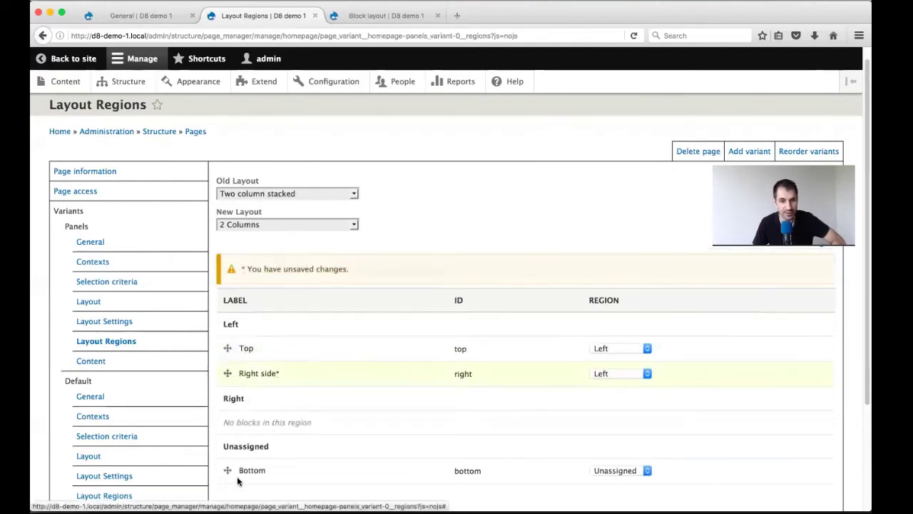
pyautogui.moveTo(226, 468); pyautogui.dragTo(236, 422)
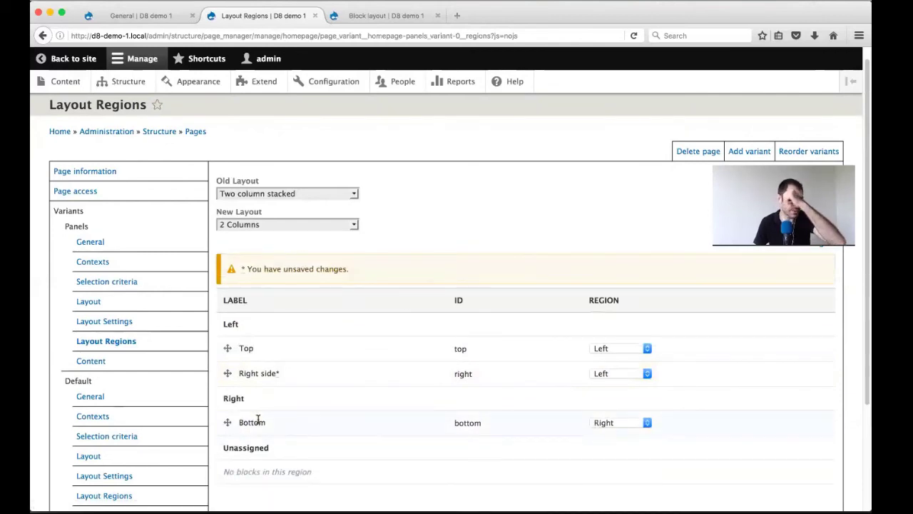
pyautogui.scroll(-4, 224, 450)
pyautogui.click(312, 457)
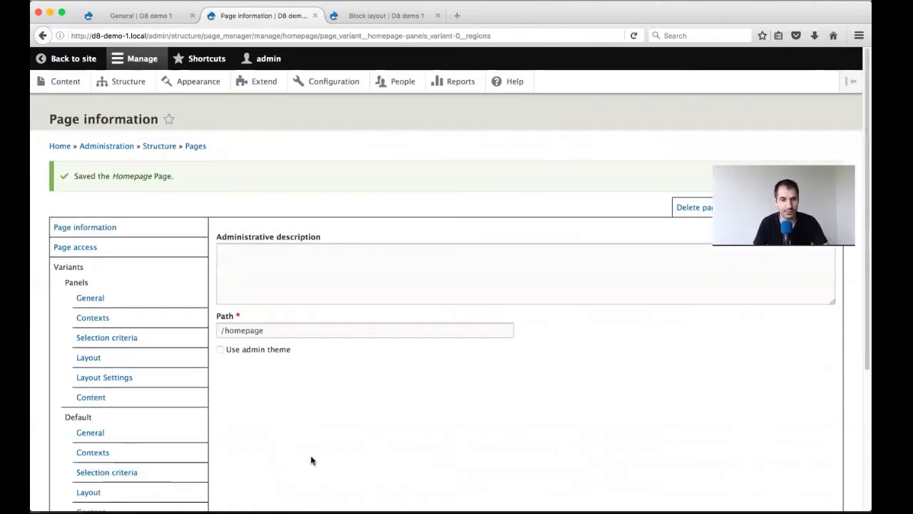
# - Review the Panels variant's block content, and discard the pending in-place changes on the site homepage in a new tab
pyautogui.scroll(-2, 311, 460)
pyautogui.click(102, 325)
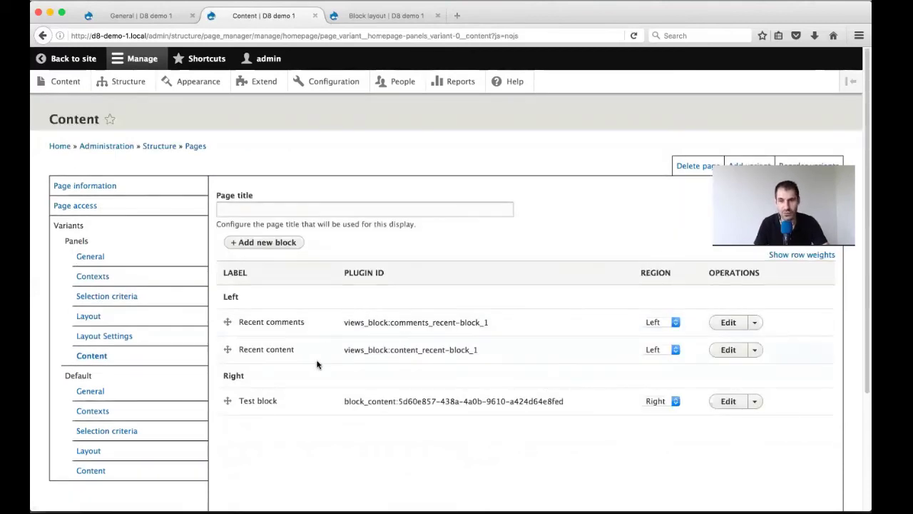
pyautogui.keyDown('super'); pyautogui.click(65, 81); pyautogui.keyUp('super')
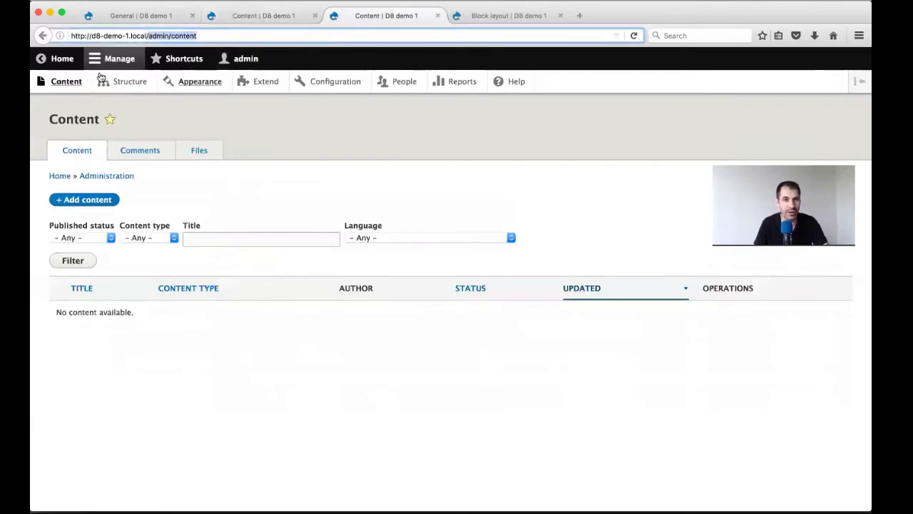
pyautogui.click(67, 62)
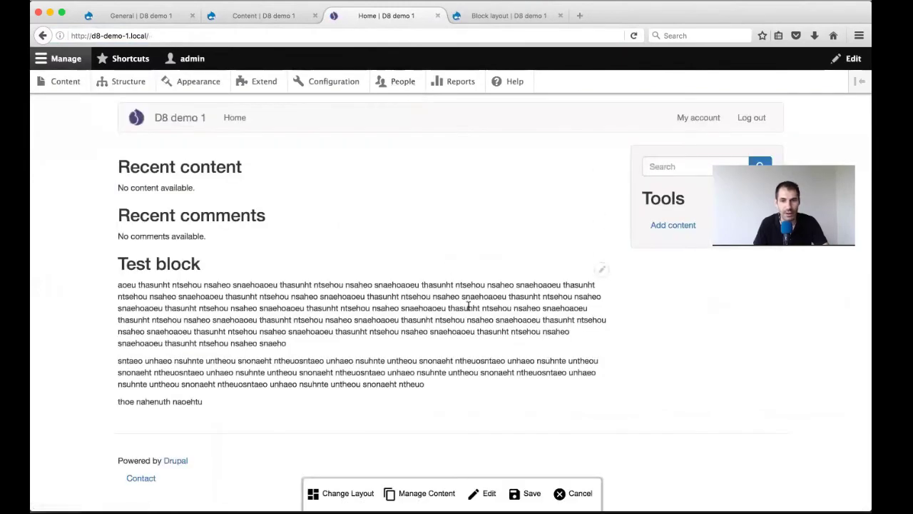
pyautogui.click(578, 493)
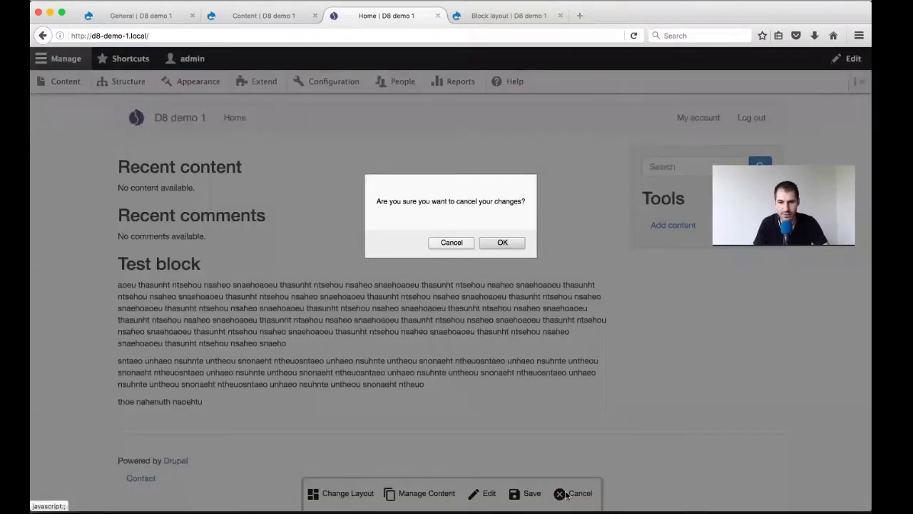
pyautogui.click(508, 243)
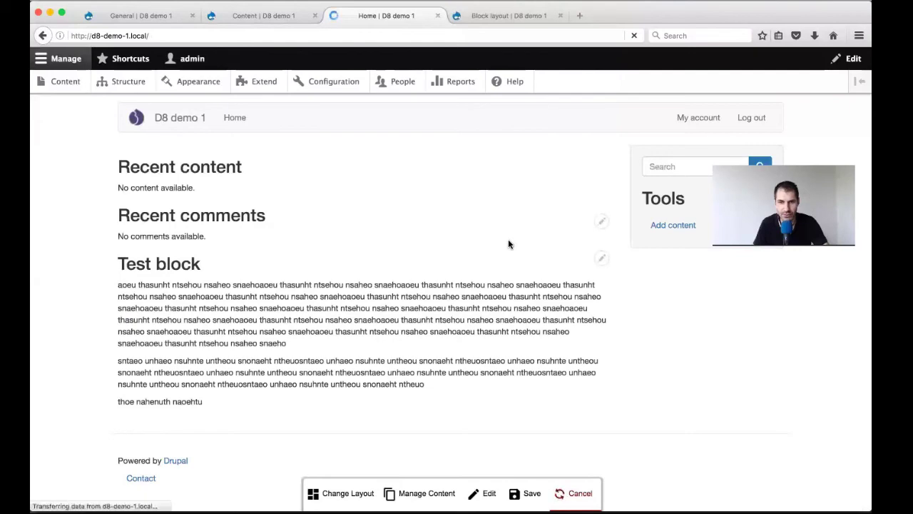
pyautogui.click(541, 498)
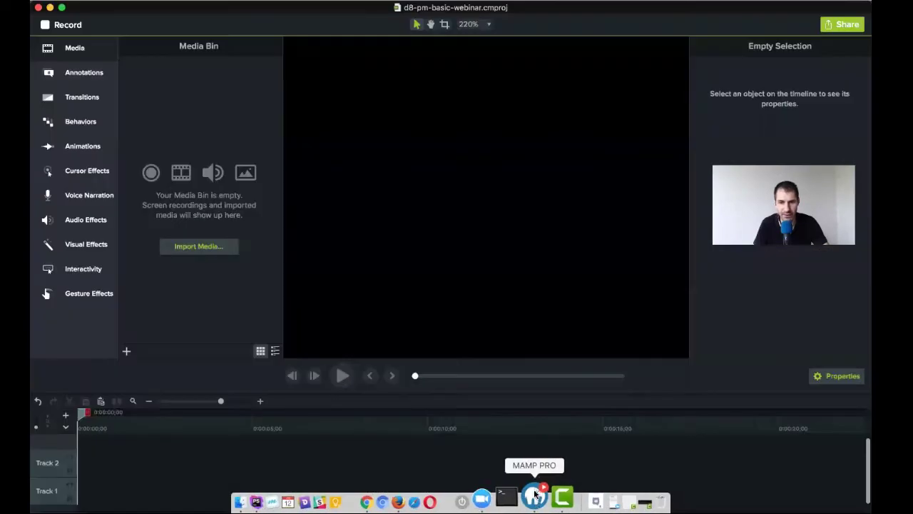
pyautogui.press('super+Tab')
# - Move the Test block into the Left region with the homepage's in-place editor and save the change
pyautogui.click(533, 489)
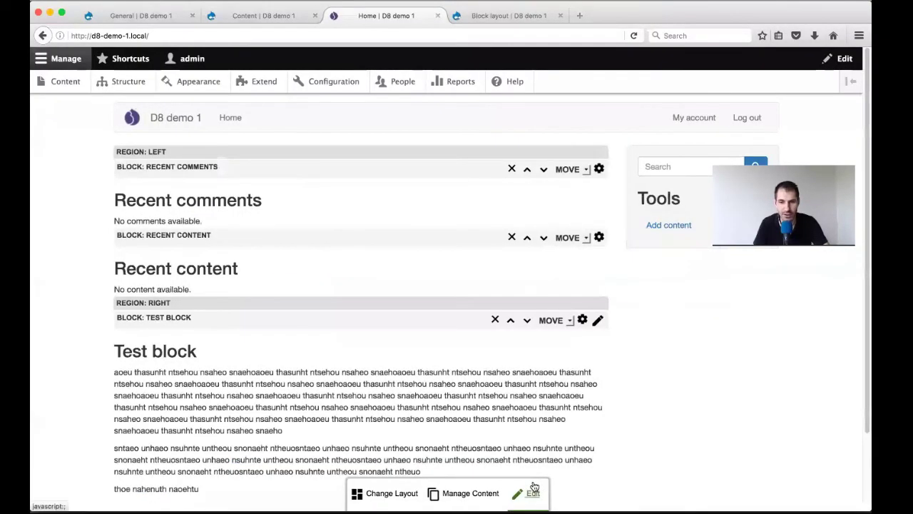
pyautogui.scroll(-3, 510, 388)
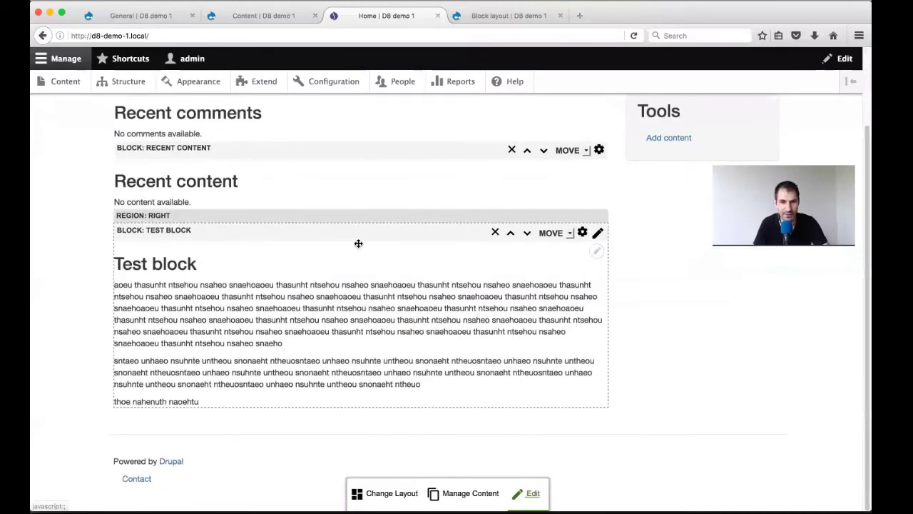
pyautogui.moveTo(356, 243); pyautogui.dragTo(375, 262)
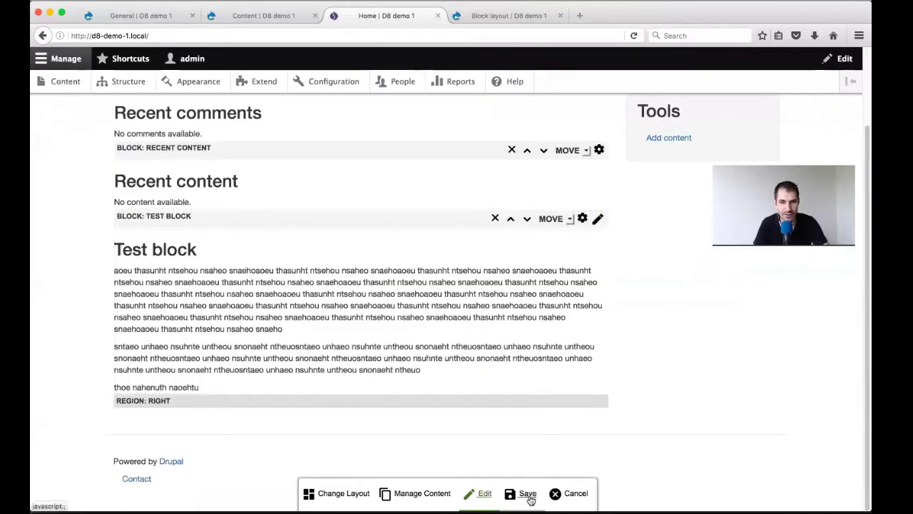
pyautogui.click(524, 494)
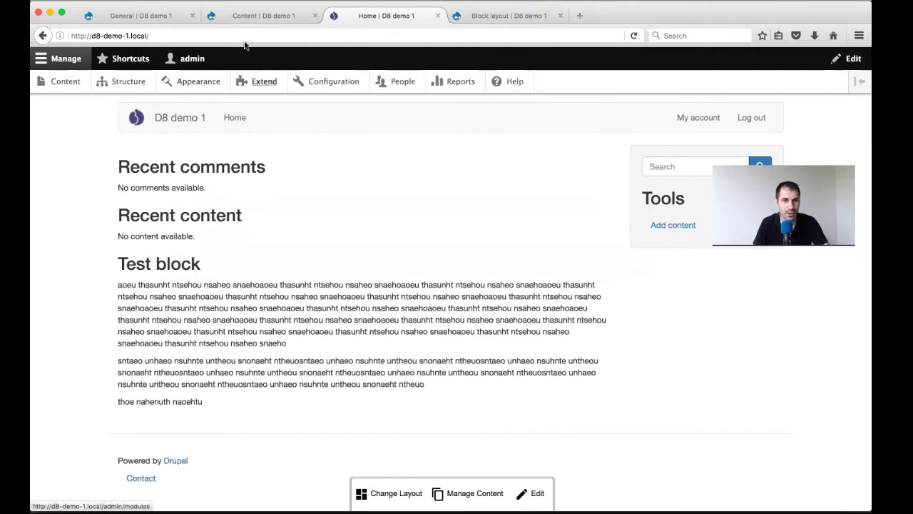
# - Set the Homepage page's Panels variant builder to Standard, then update and save the page
pyautogui.click(242, 15)
pyautogui.click(89, 317)
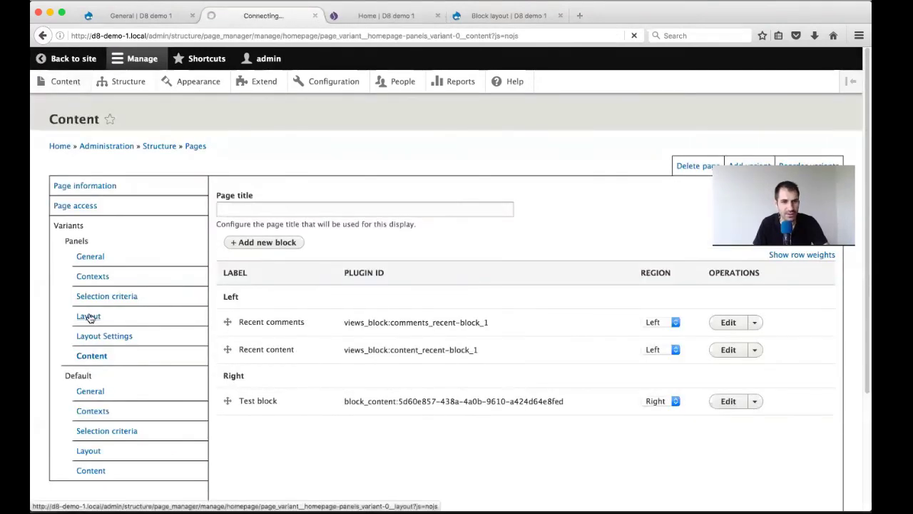
pyautogui.click(93, 257)
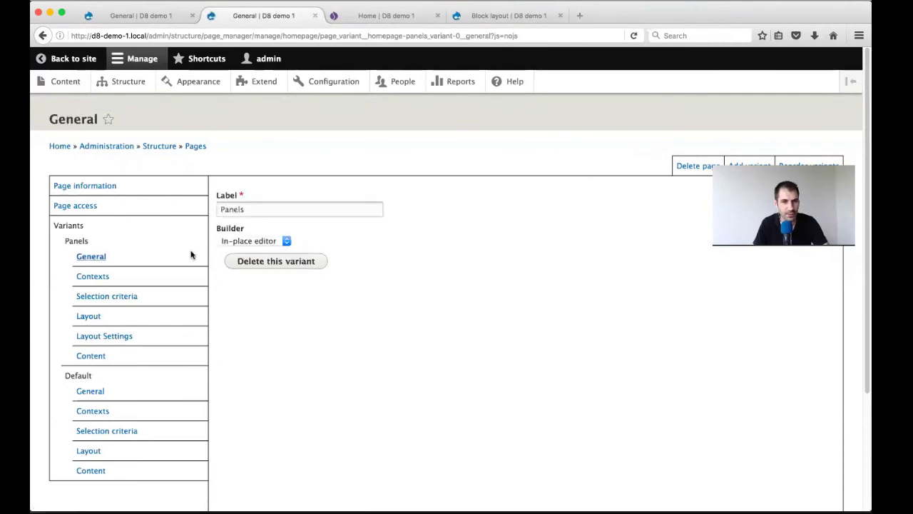
pyautogui.click(239, 241)
pyautogui.click(236, 250)
pyautogui.scroll(-5, 220, 462)
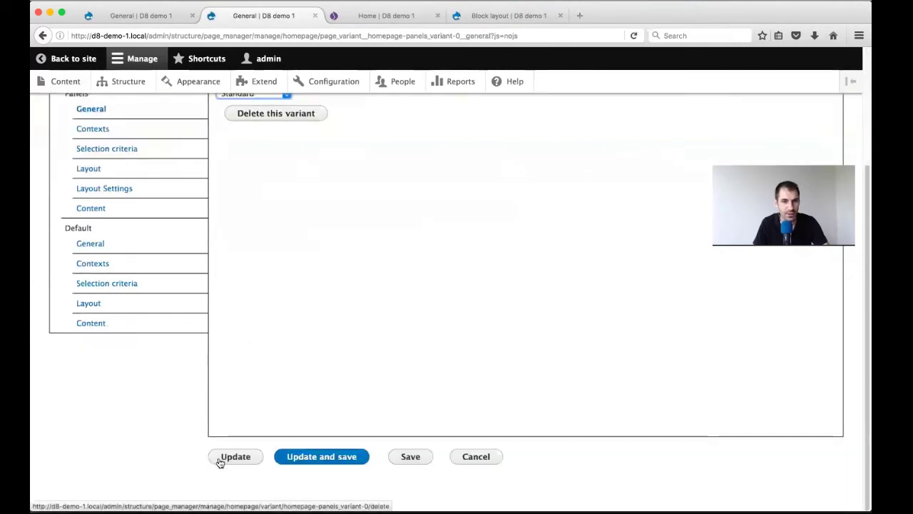
pyautogui.click(300, 456)
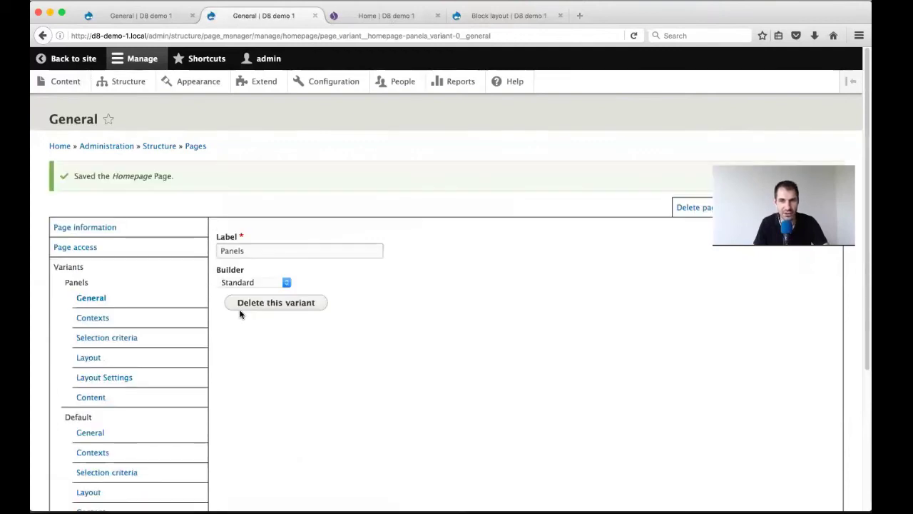
# - Place the Recent content and Test block blocks in the Panels variant's Right region, then update and save the page
pyautogui.click(94, 398)
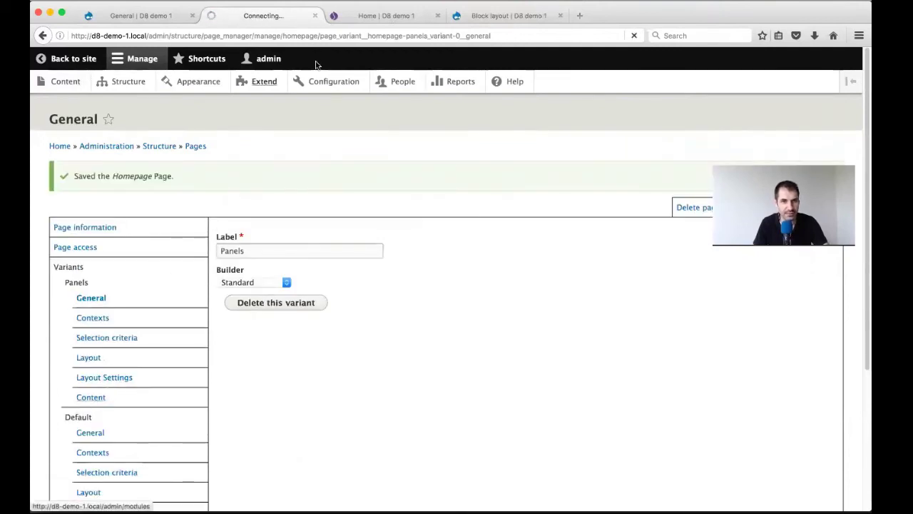
pyautogui.click(363, 16)
pyautogui.click(350, 35)
pyautogui.press('Return')
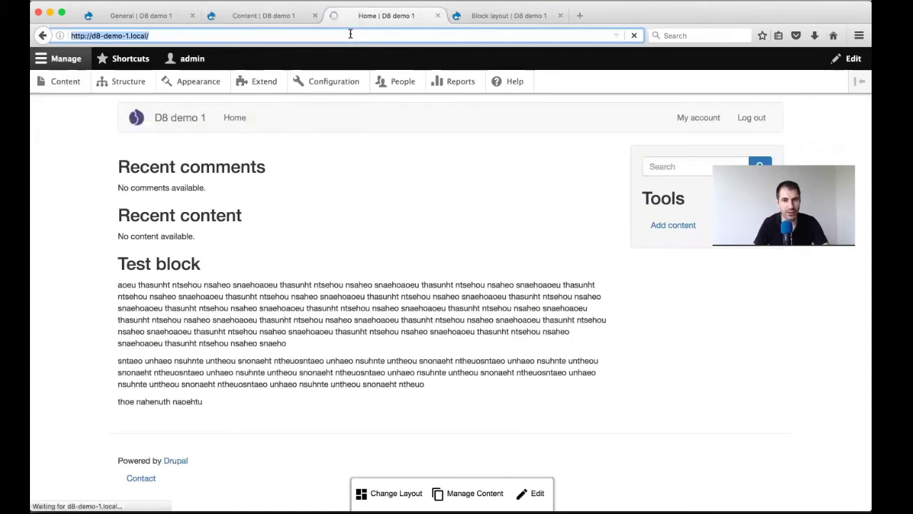
pyautogui.click(259, 16)
pyautogui.moveTo(229, 379); pyautogui.dragTo(231, 414)
pyautogui.scroll(-5, 278, 421)
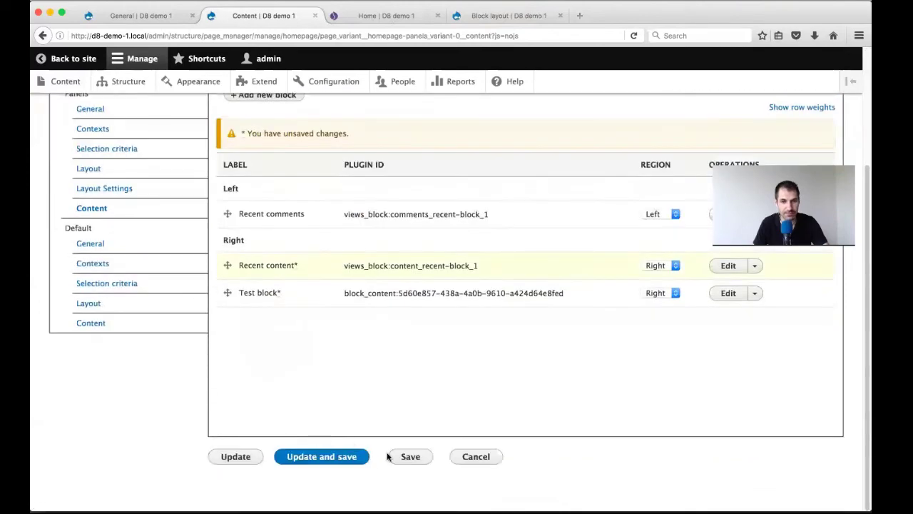
pyautogui.click(351, 456)
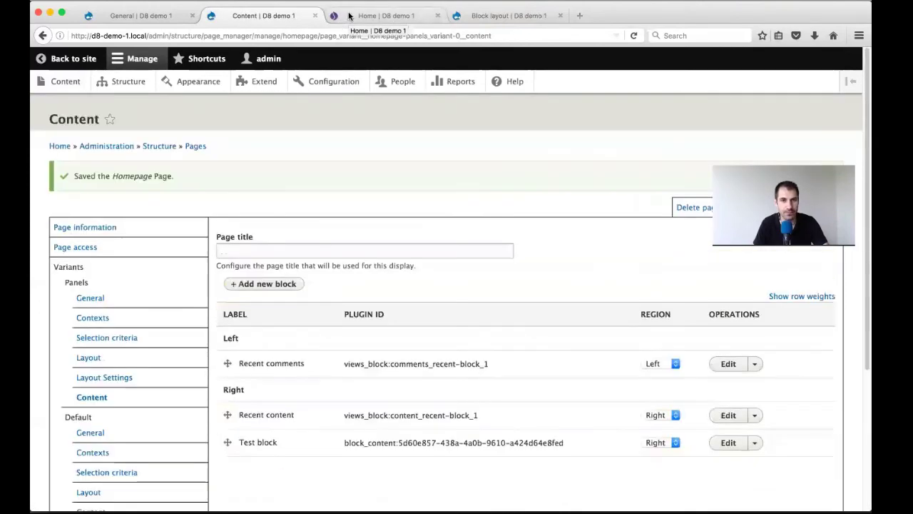
# - Reload the site homepage and check the Test block's contextual options
pyautogui.click(346, 16)
pyautogui.press('Return')
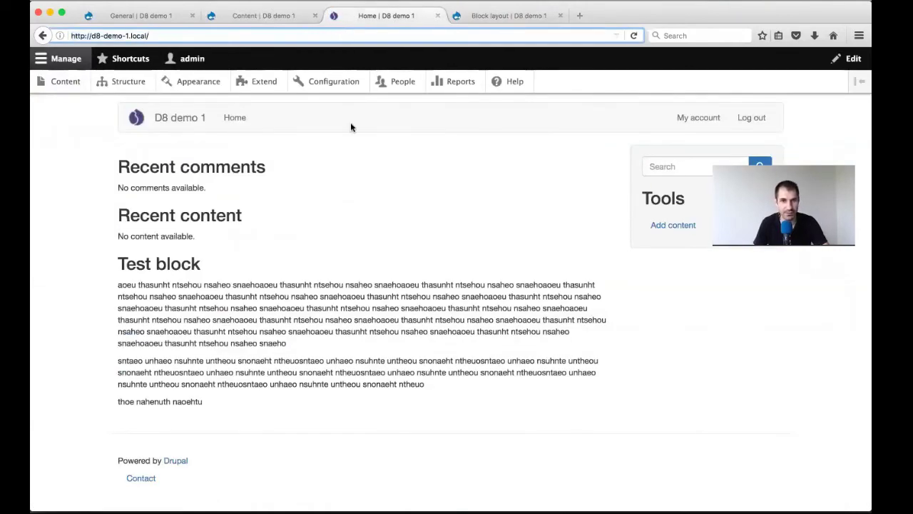
pyautogui.click(603, 255)
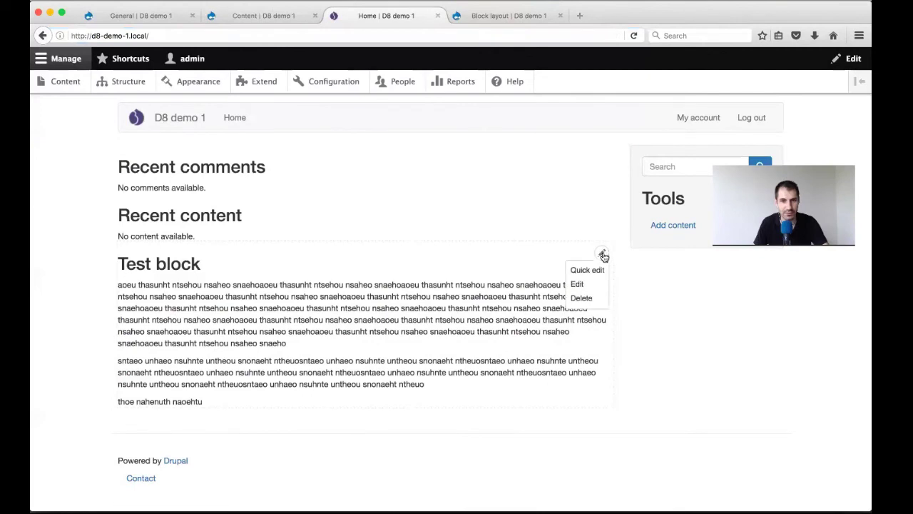
pyautogui.click(602, 255)
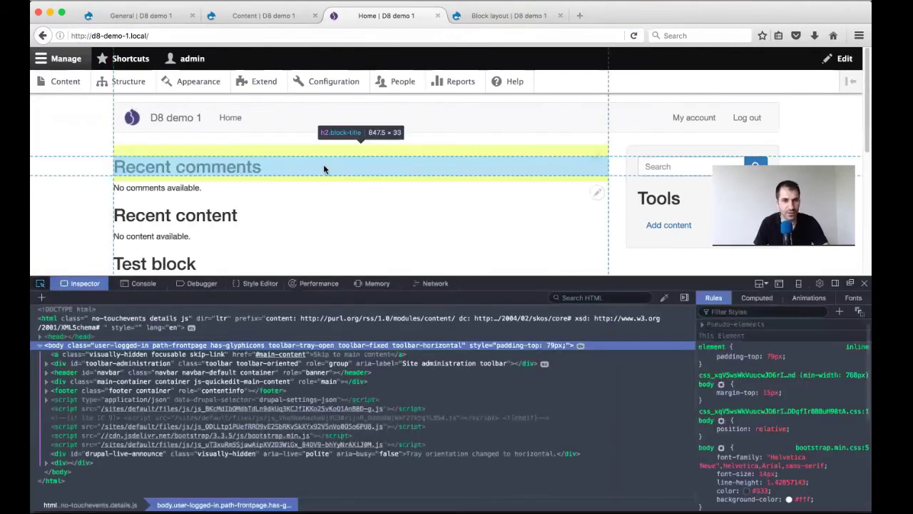
# - Inspect the homepage's HTML from the Recent comments heading, examining the bs-2col wrapper and its left and right region divs
pyautogui.click(323, 168)
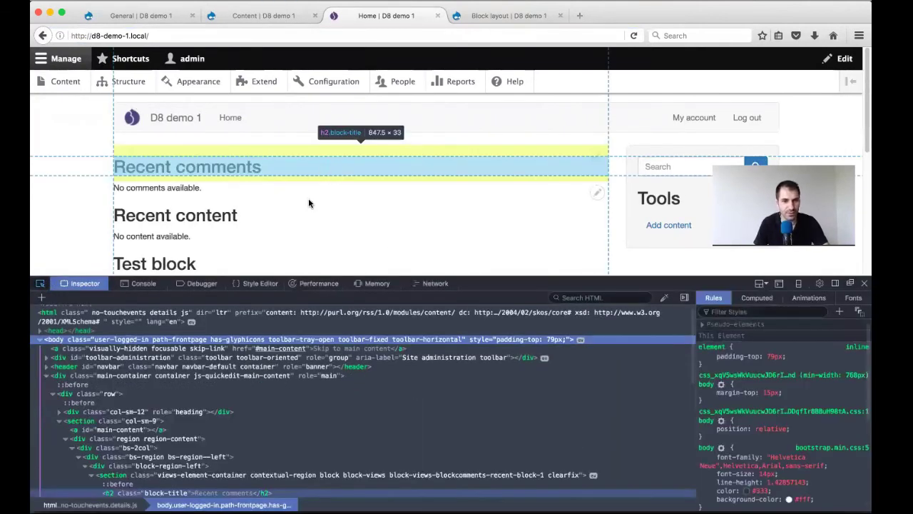
pyautogui.click(200, 426)
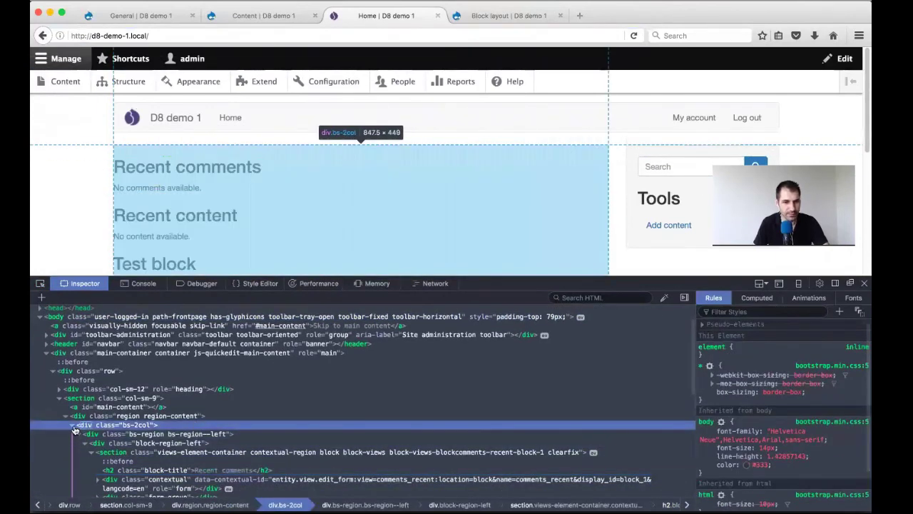
pyautogui.click(71, 424)
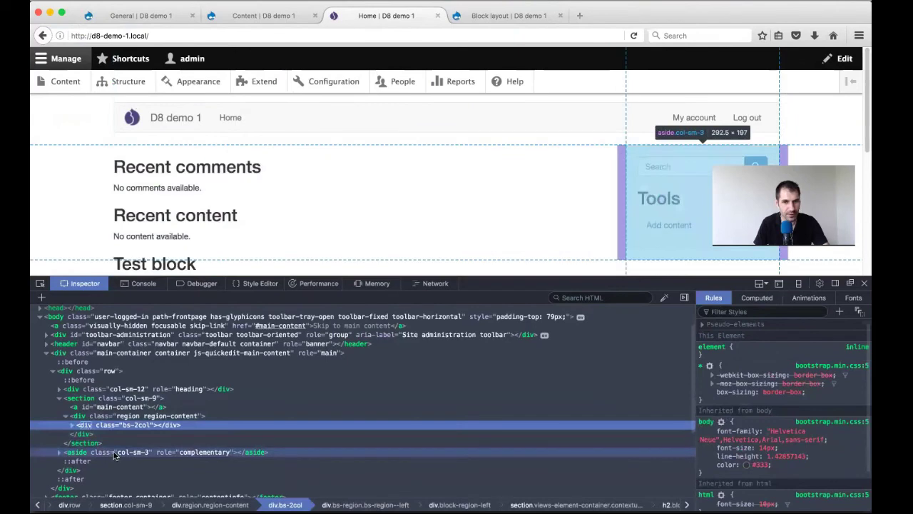
pyautogui.click(73, 426)
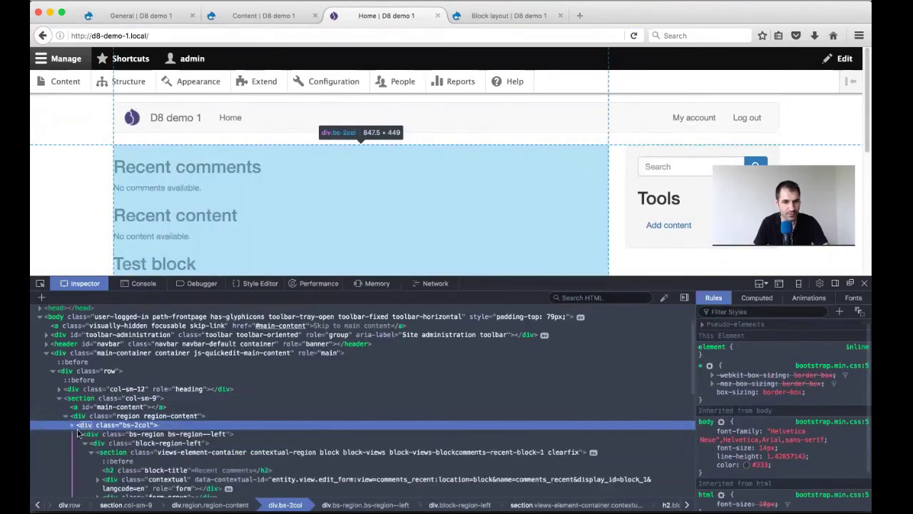
pyautogui.click(86, 443)
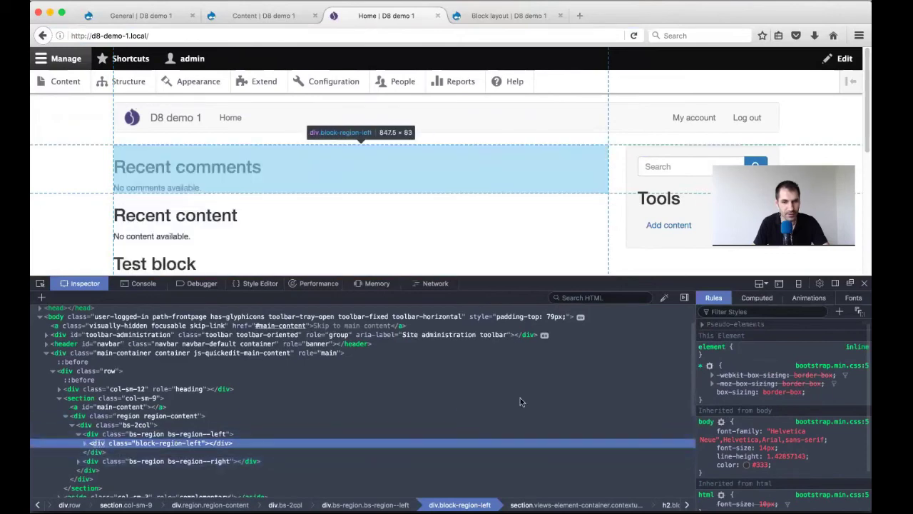
pyautogui.click(863, 283)
# - Update and save the Panels variant's 2 Columns layout settings with the Row wrapper class and Small: 6 on both regions
pyautogui.click(255, 15)
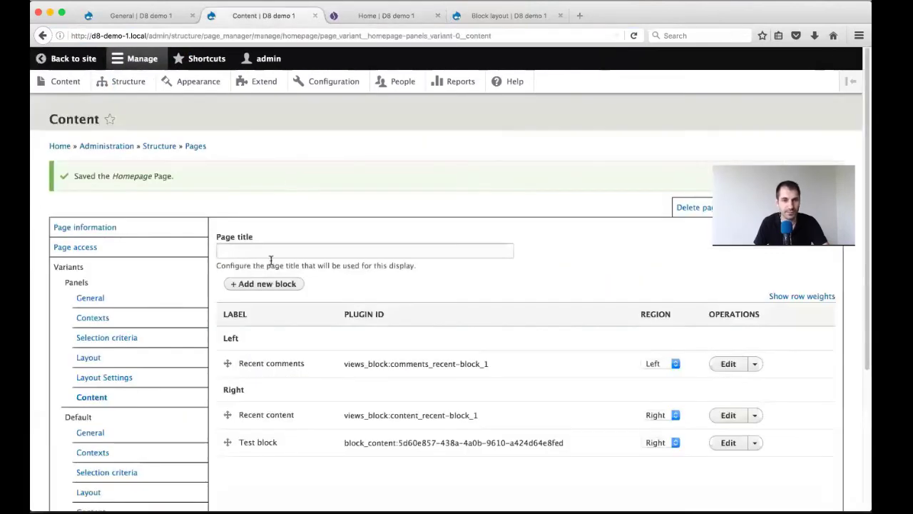
pyautogui.click(92, 357)
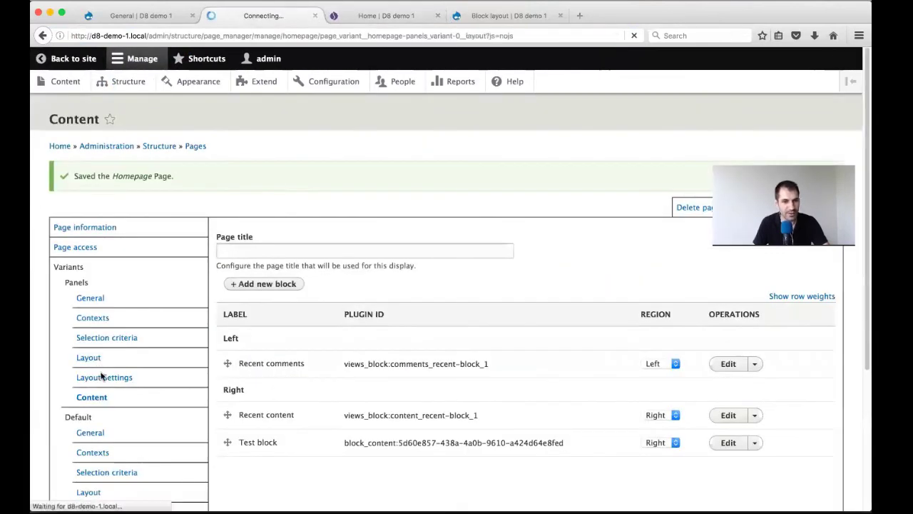
pyautogui.click(106, 336)
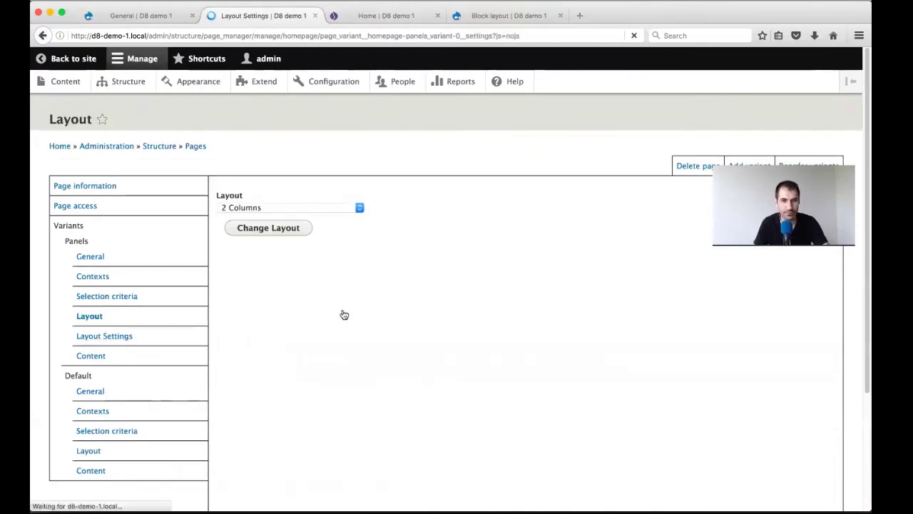
pyautogui.scroll(-5, 343, 314)
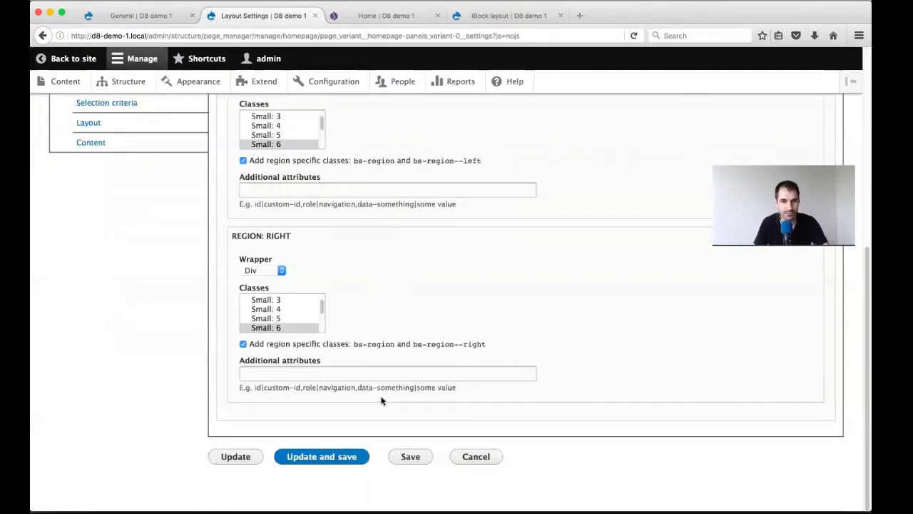
pyautogui.click(322, 457)
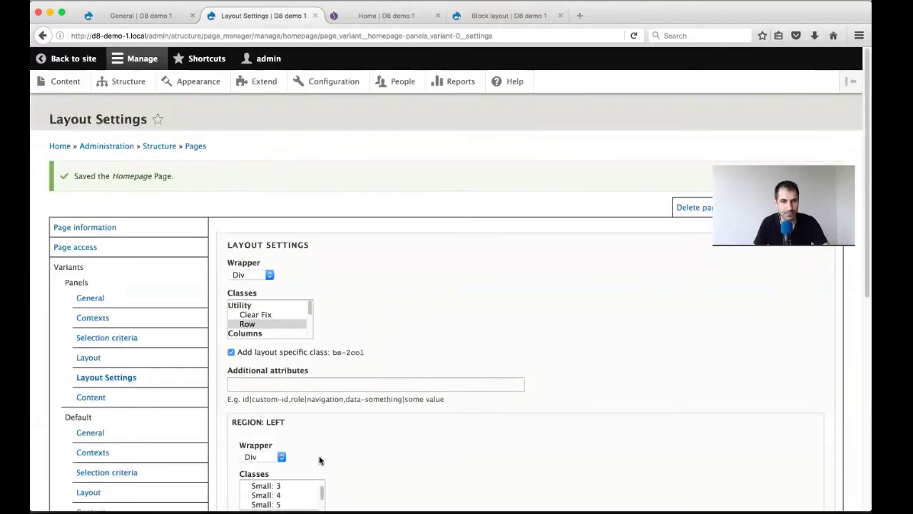
# - Return to the Panels variant's content configuration and reload the site homepage to check the two-column layout
pyautogui.click(87, 397)
pyautogui.click(382, 21)
pyautogui.click(346, 34)
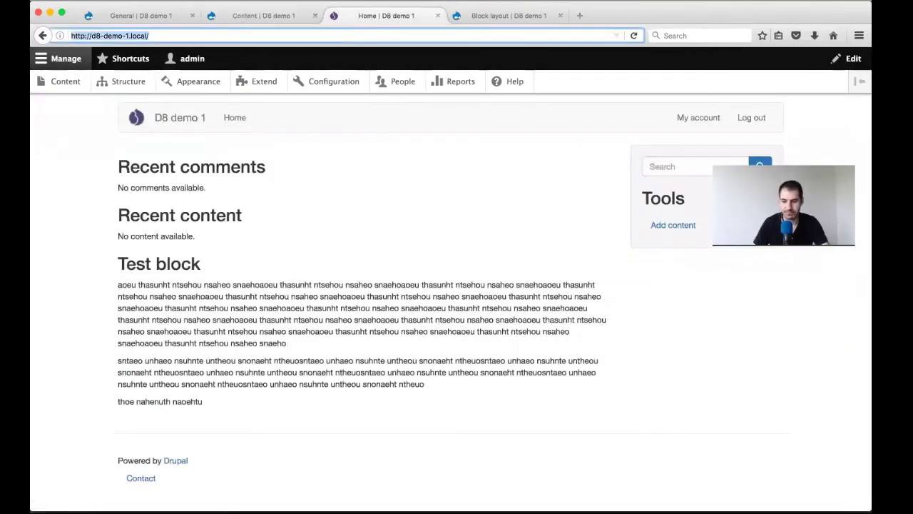
pyautogui.press('Return')
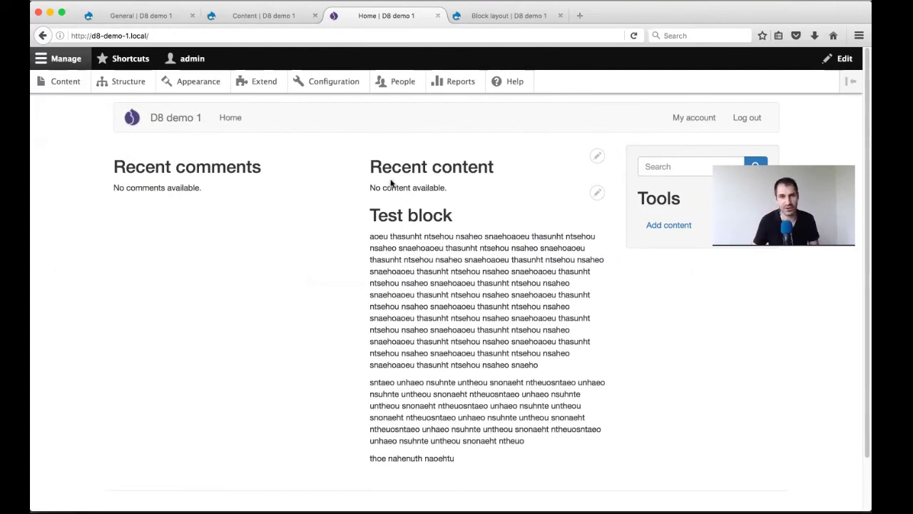
# - Review the wrapper and region classes in the Panels variant's layout settings, and return to its block listing
pyautogui.click(241, 15)
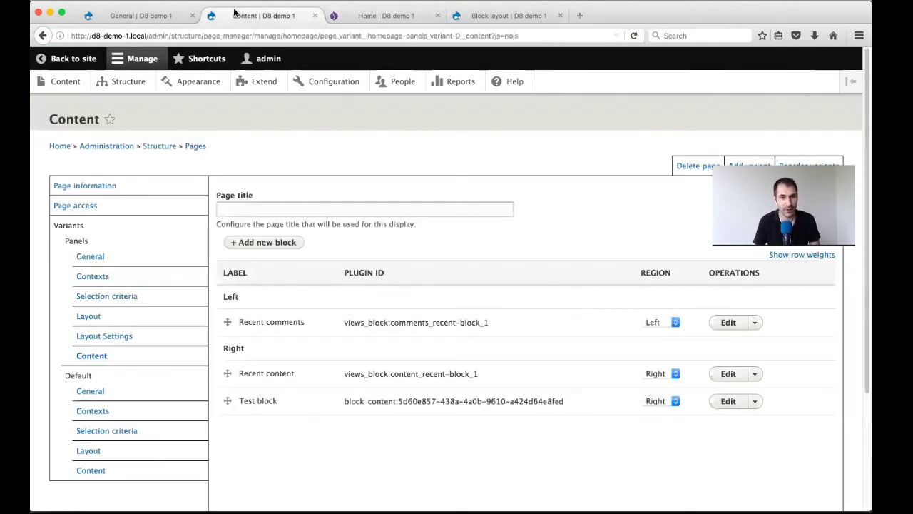
pyautogui.click(104, 340)
pyautogui.scroll(-5, 351, 343)
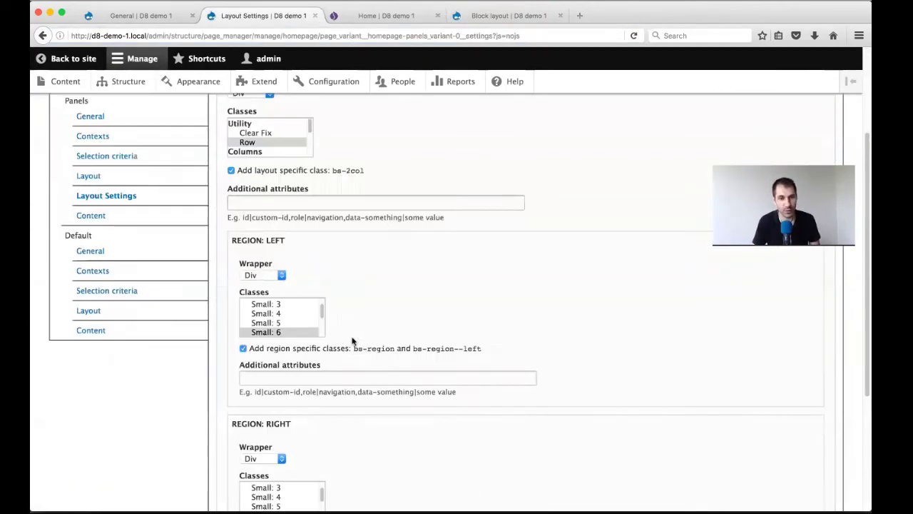
pyautogui.click(327, 457)
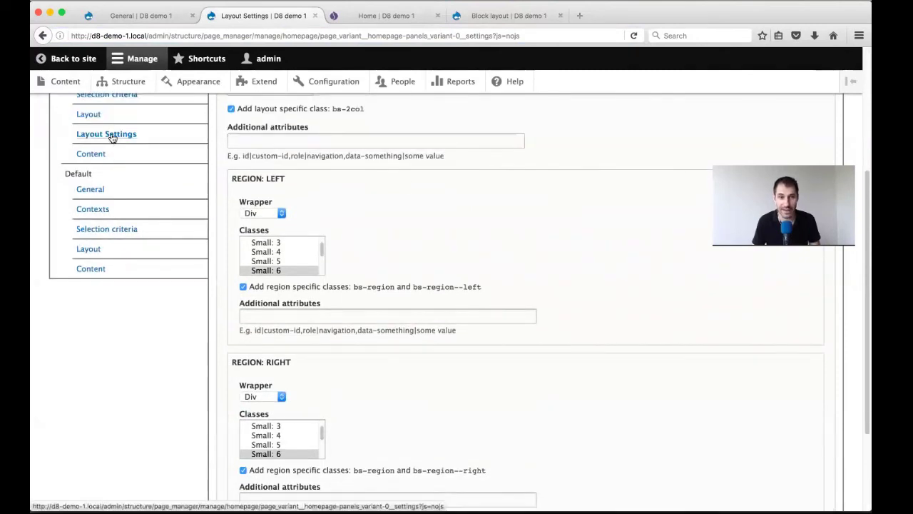
pyautogui.scroll(-4, 392, 446)
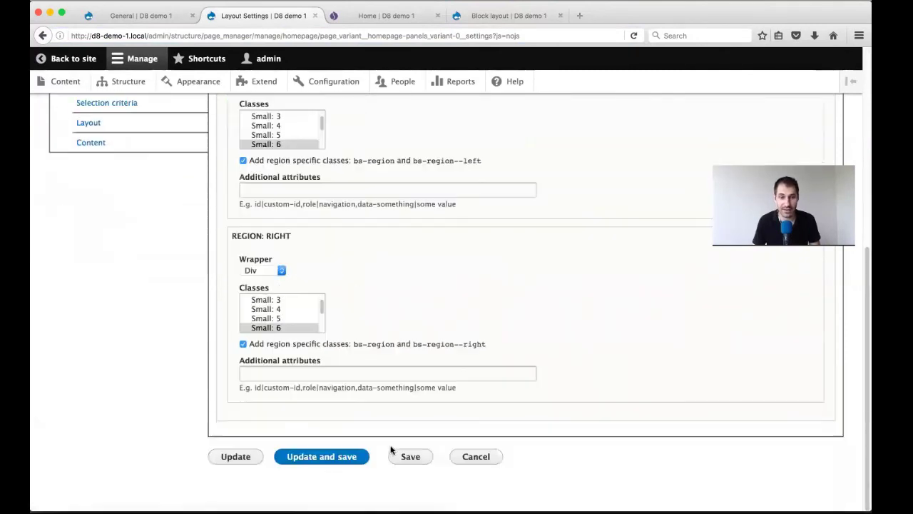
pyautogui.click(343, 457)
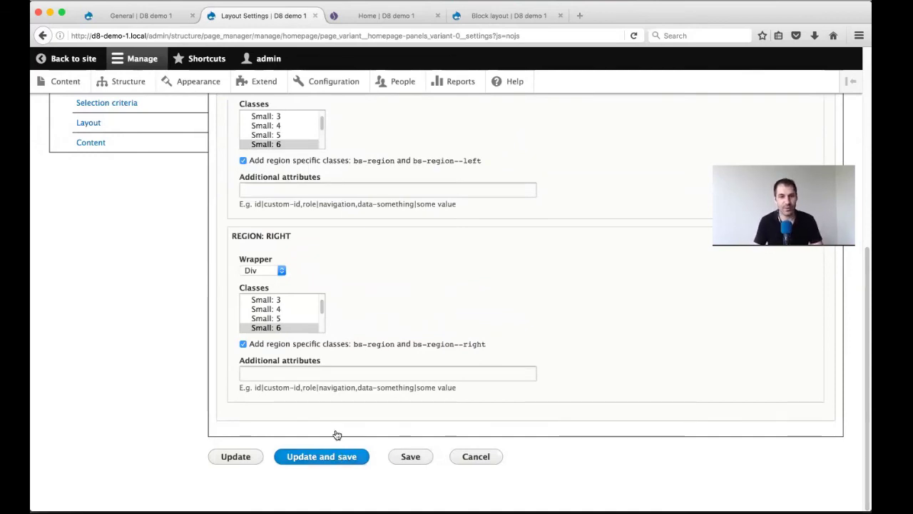
pyautogui.click(93, 356)
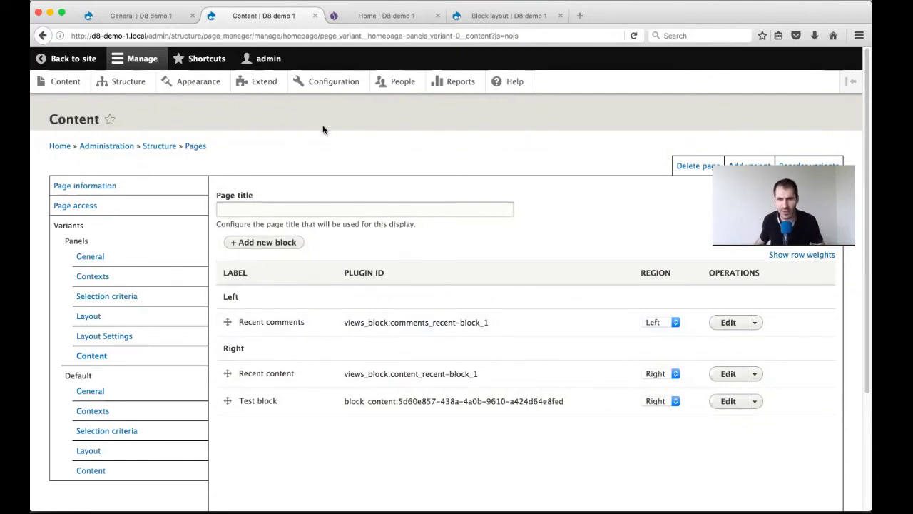
# - Switch to the d8-pm-basic presentation in Google Slides and show its Questions? slide
pyautogui.scroll(-4, 300, 179)
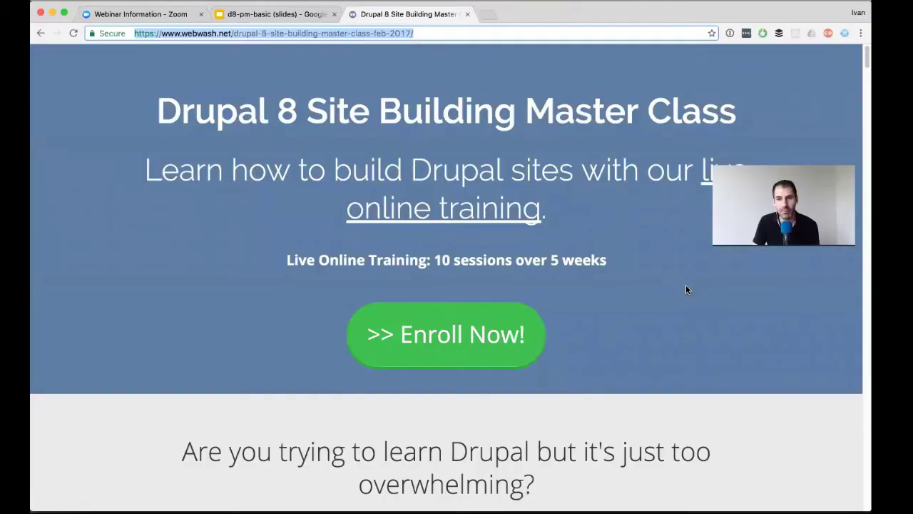
pyautogui.click(265, 13)
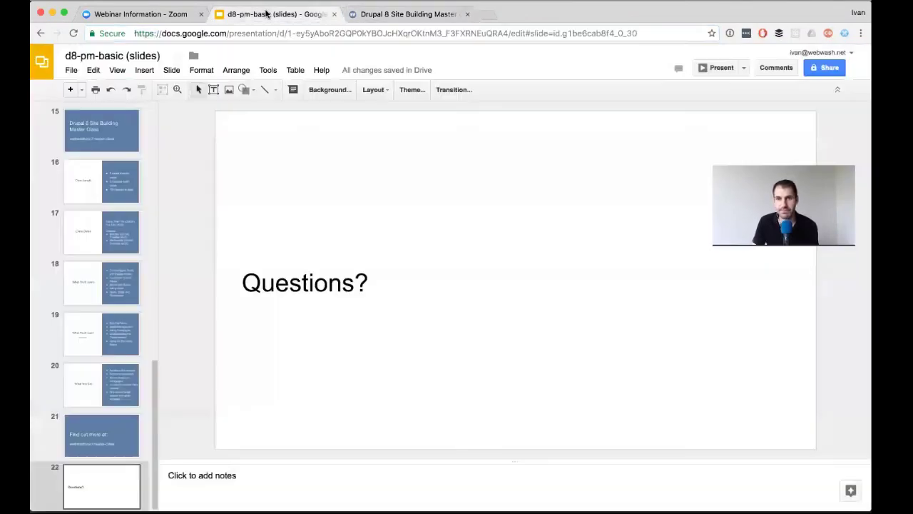